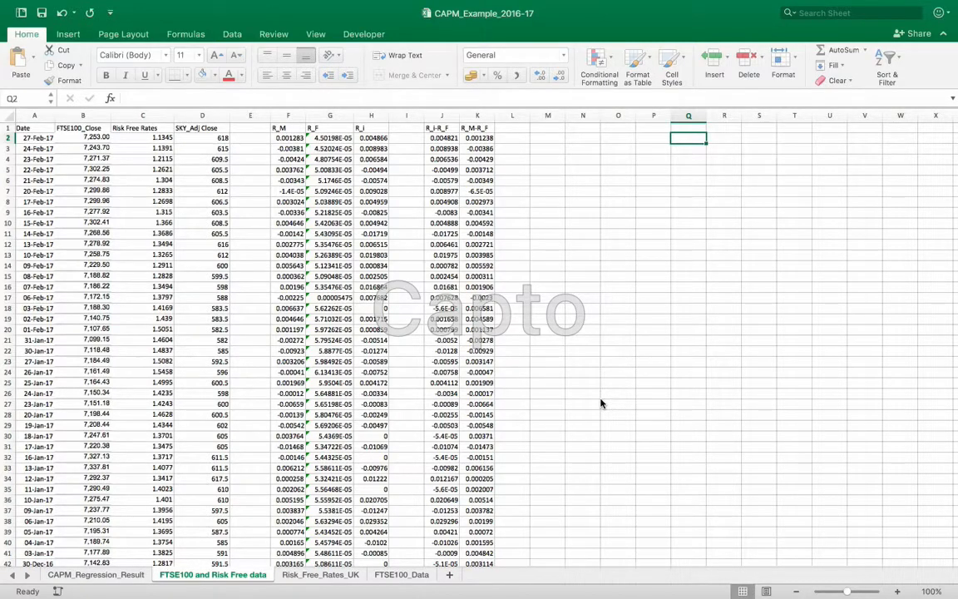
Select the Date and FTSE100_Close columns in the FTSE100 and Risk Free data sheet.
{"action": "left_click", "coordinate": [85, 131]}
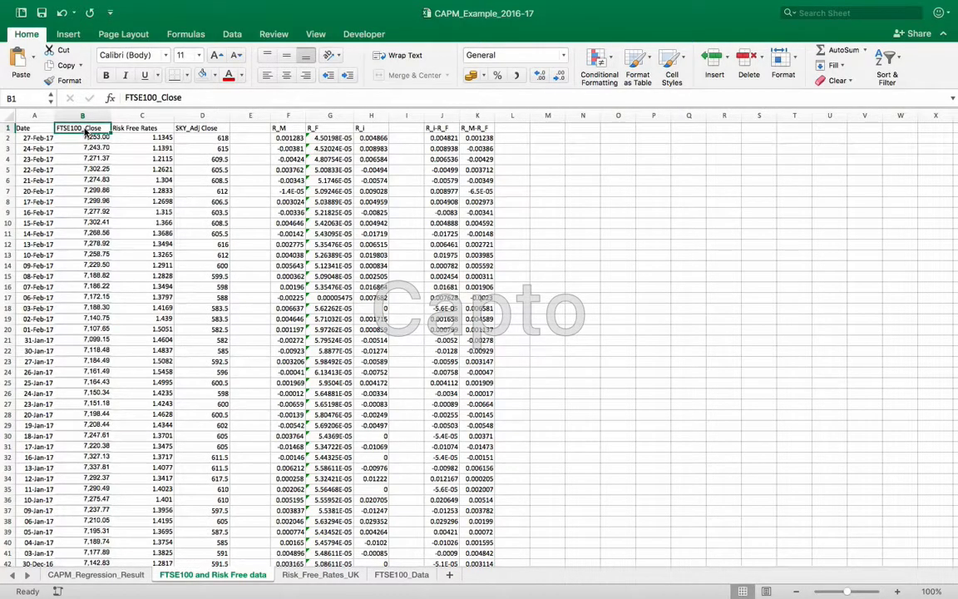
{"action": "left_click", "coordinate": [24, 128]}
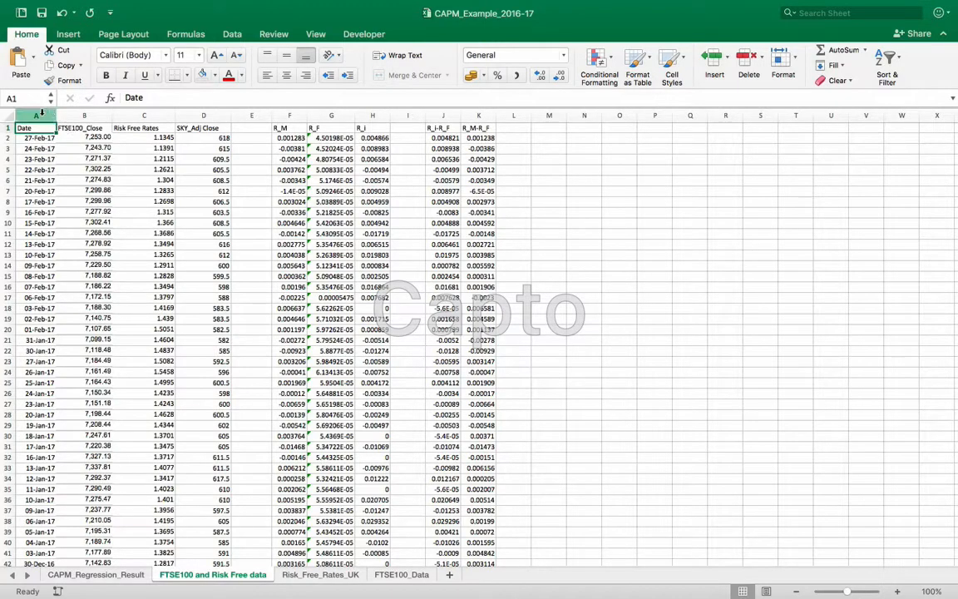
{"action": "left_click_drag", "start_coordinate": [38, 114], "coordinate": [72, 114]}
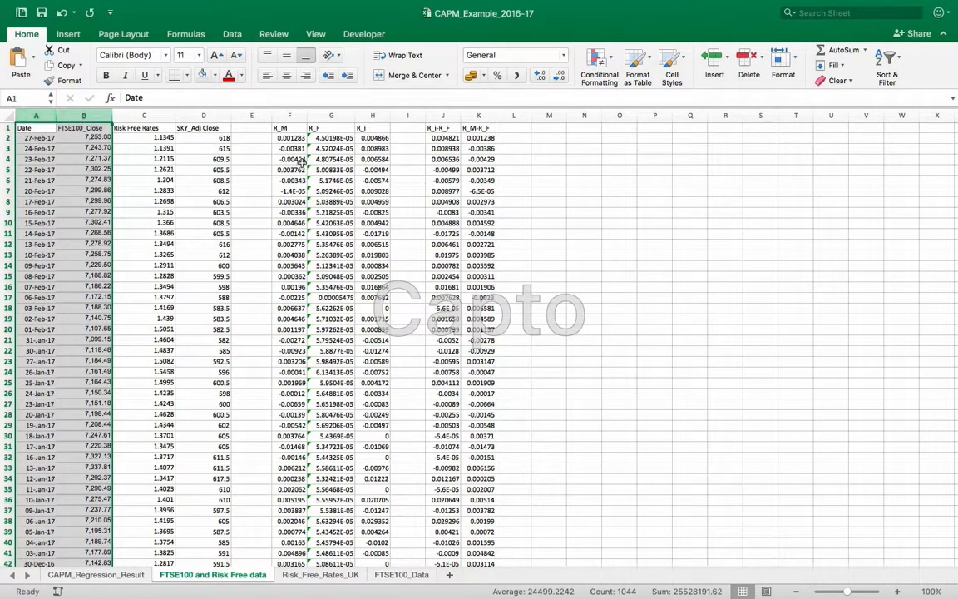
Create a new blank workbook and rename its sheet "Retailer industry".
{"action": "mouse_move", "coordinate": [2, 5]}
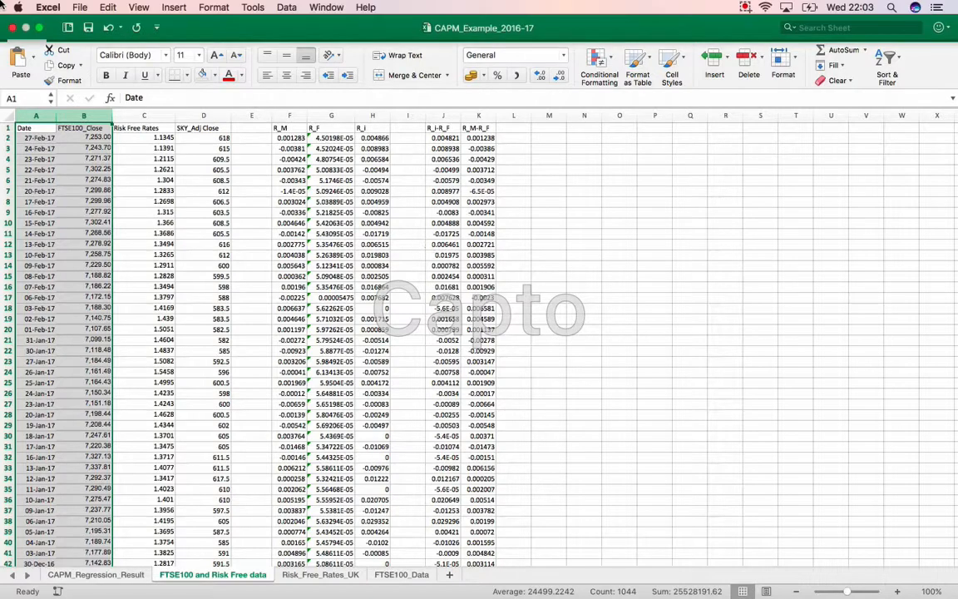
{"action": "left_click", "coordinate": [77, 10]}
{"action": "left_click", "coordinate": [103, 27]}
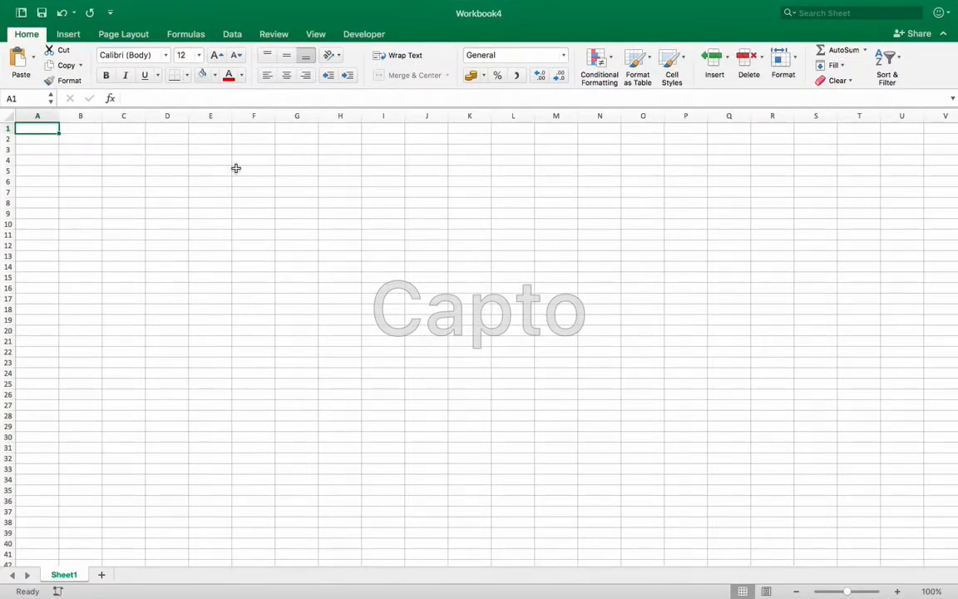
{"action": "double_click", "coordinate": [69, 575]}
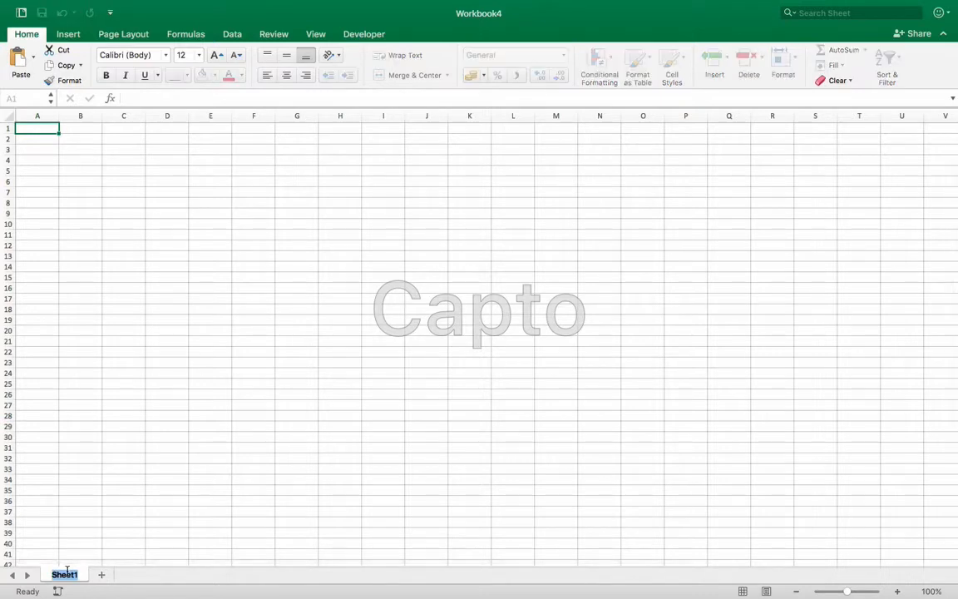
{"action": "type", "text": "Retailer industry"}
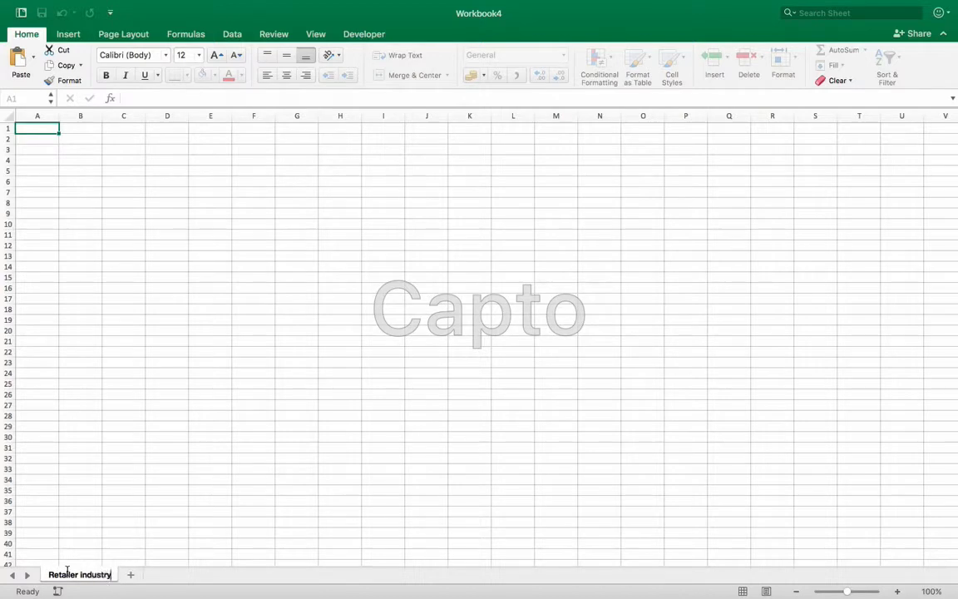
{"action": "key", "text": "Return"}
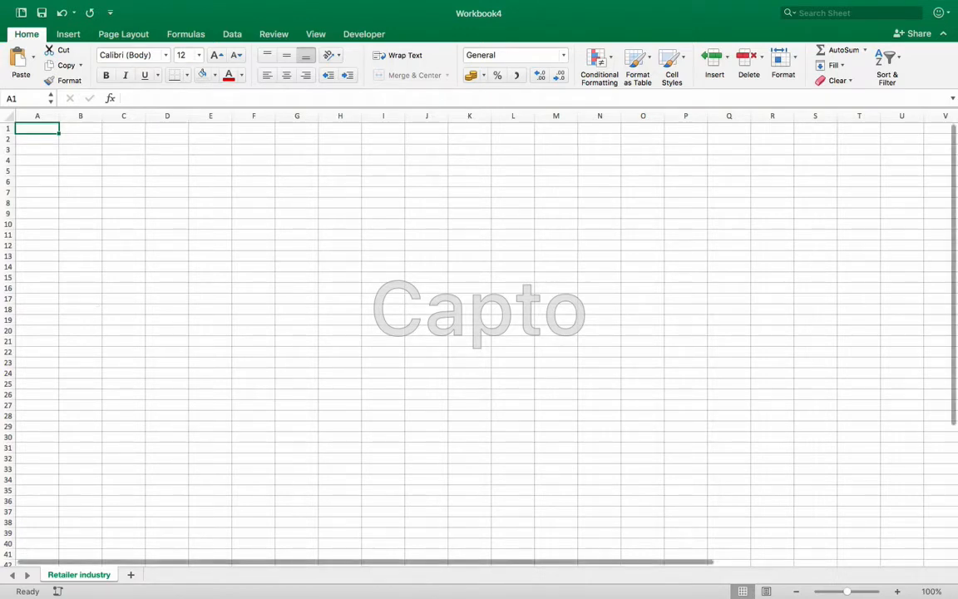
Open the Ted Baker.csv file from the Downloads folder.
{"action": "mouse_move", "coordinate": [689, 592]}
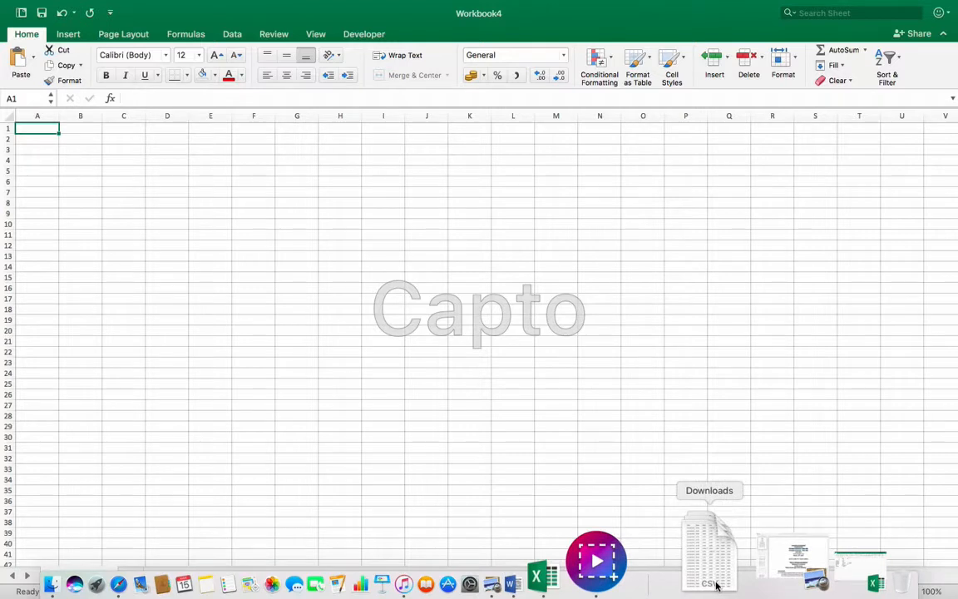
{"action": "left_click", "coordinate": [716, 585]}
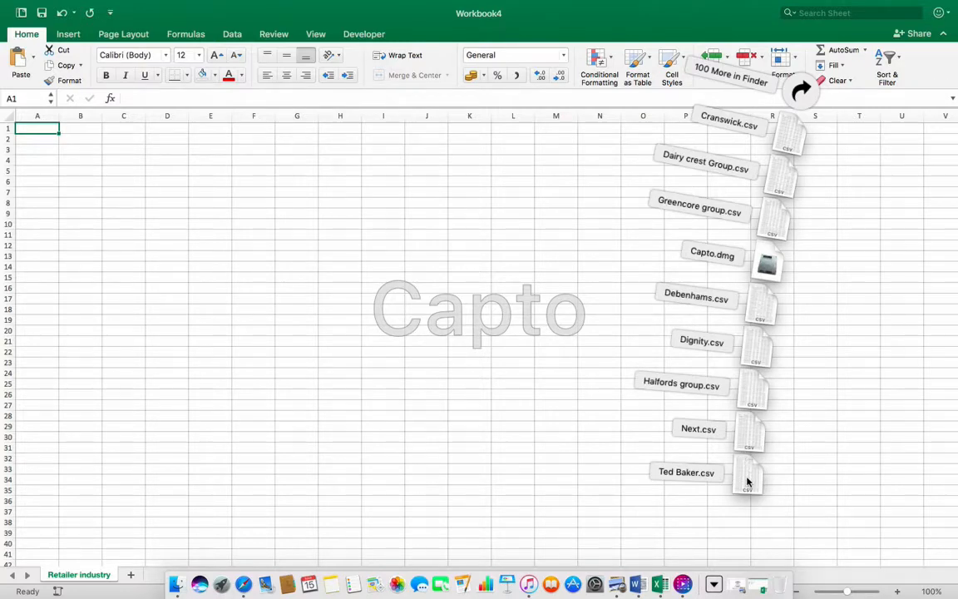
{"action": "left_click", "coordinate": [747, 481]}
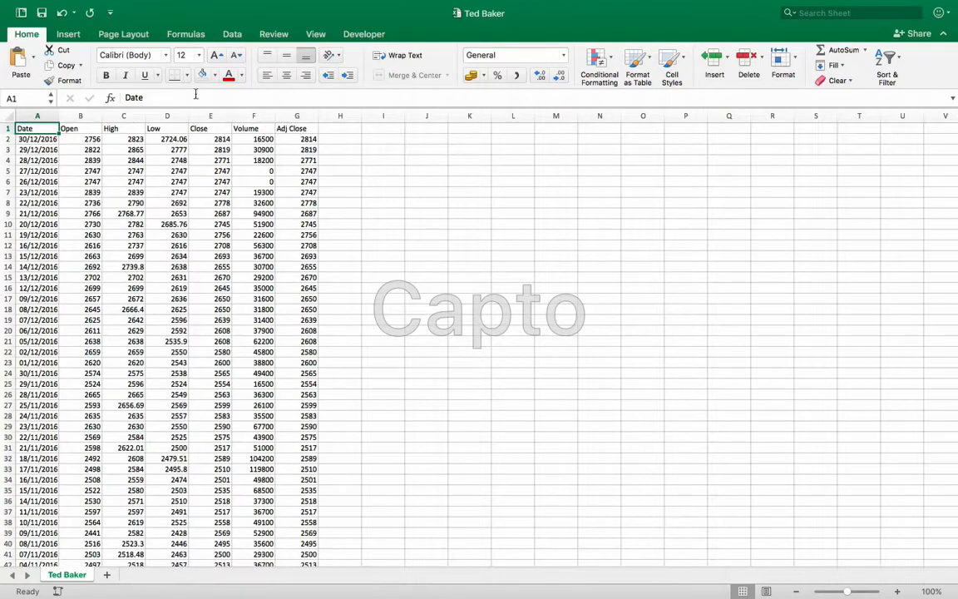
Delete the Open, High, Low, Close and Volume columns from the Ted Baker sheet, keeping Date and Adj Close.
{"action": "key", "text": "ctrl+Up"}
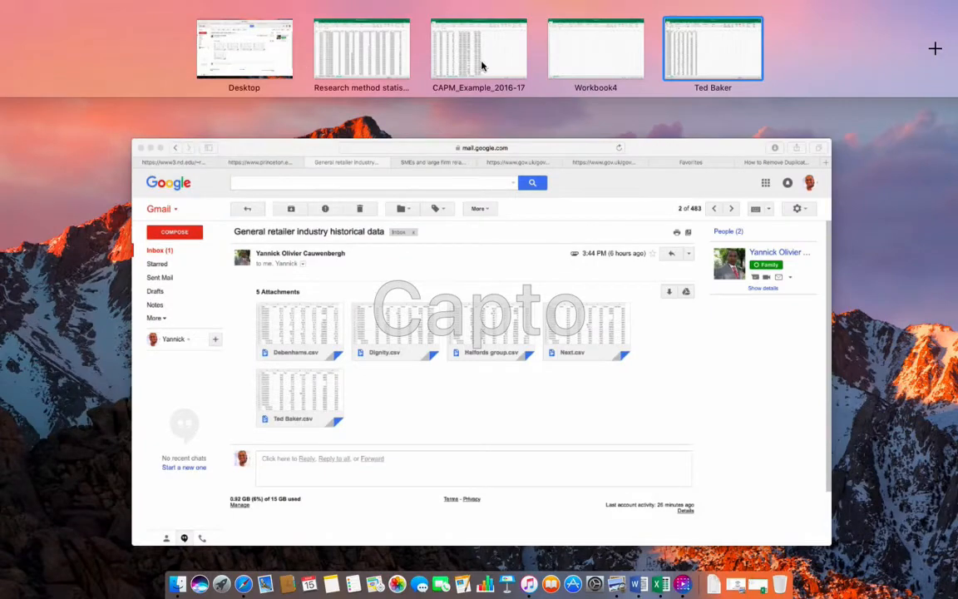
{"action": "left_click", "coordinate": [433, 54]}
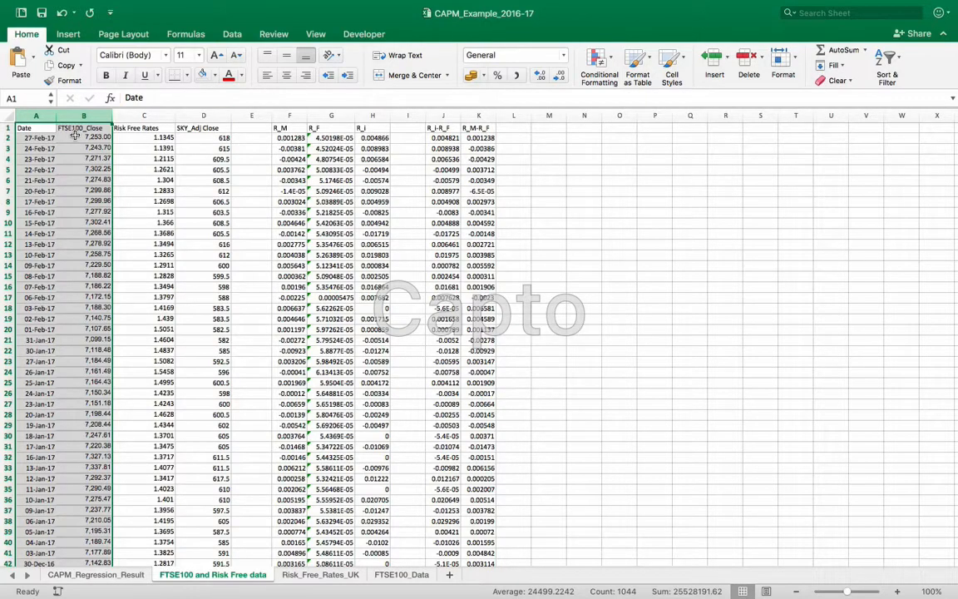
{"action": "key", "text": "ctrl+Up"}
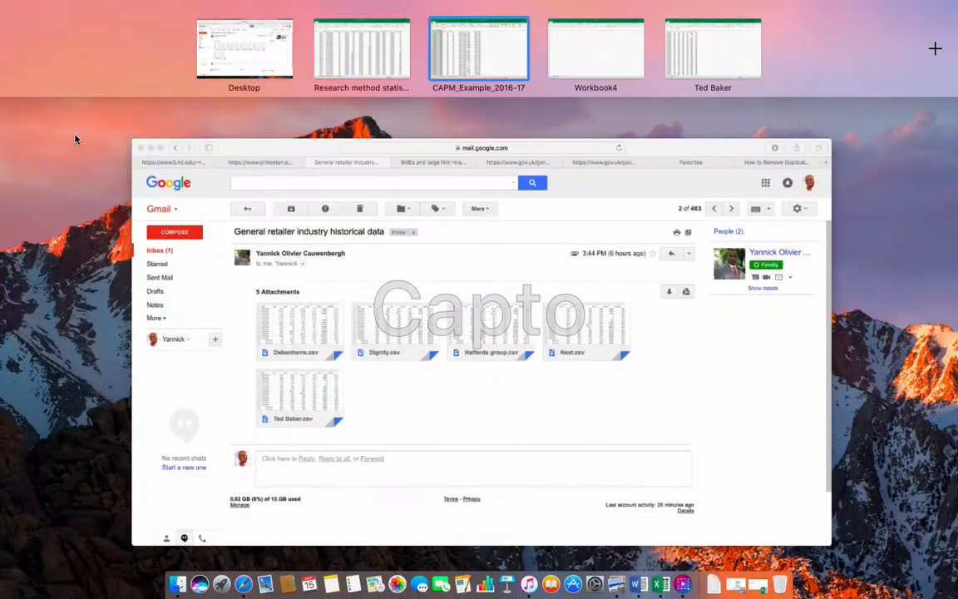
{"action": "left_click", "coordinate": [672, 29]}
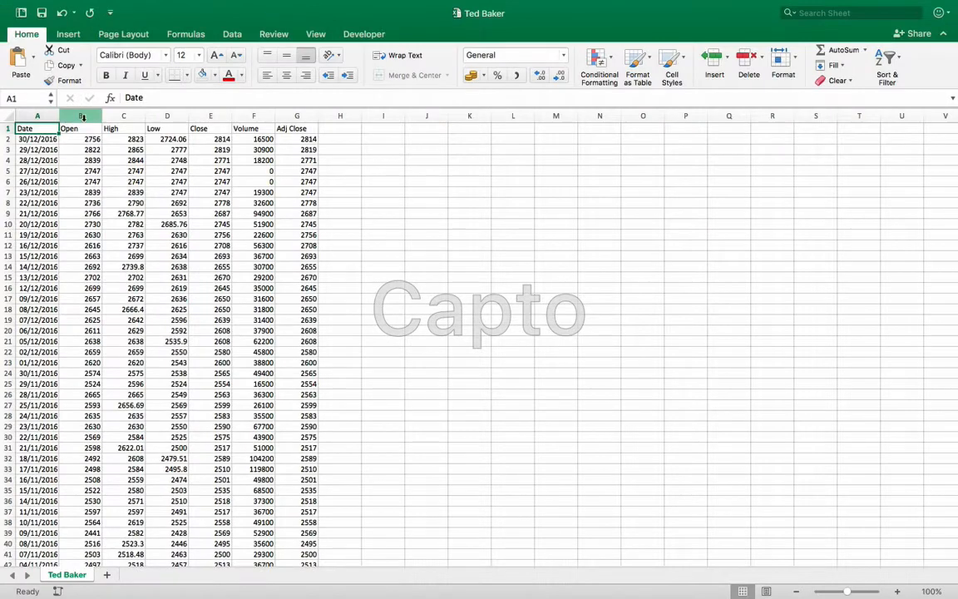
{"action": "left_click_drag", "start_coordinate": [78, 115], "coordinate": [257, 113]}
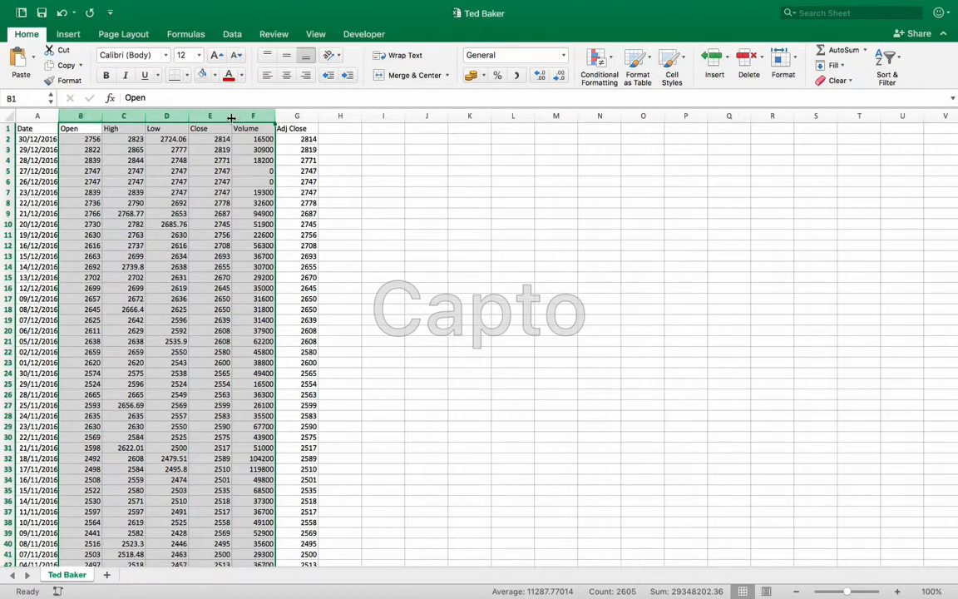
{"action": "right_click", "coordinate": [237, 116]}
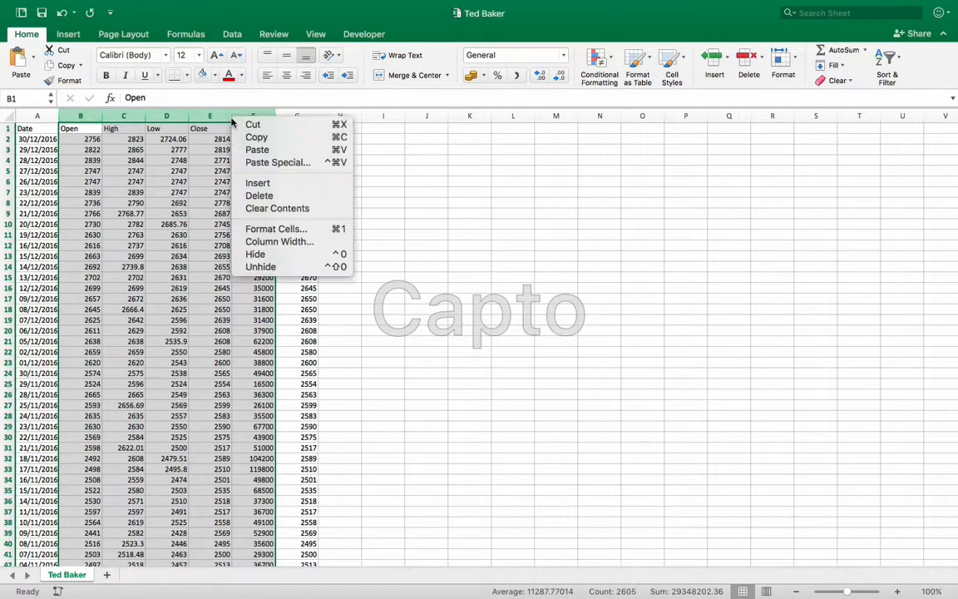
{"action": "left_click", "coordinate": [259, 196]}
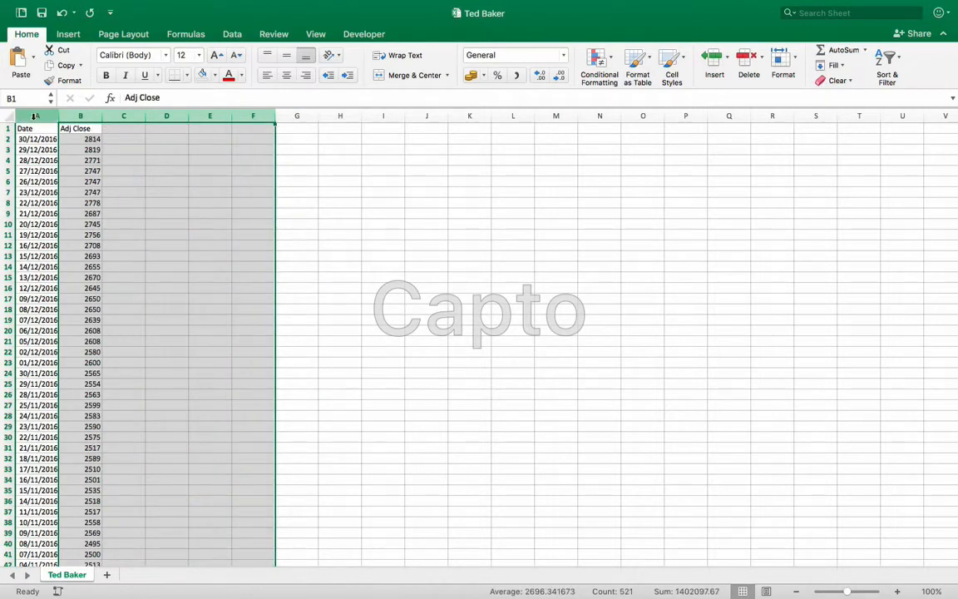
{"action": "left_click_drag", "start_coordinate": [33, 116], "coordinate": [79, 118]}
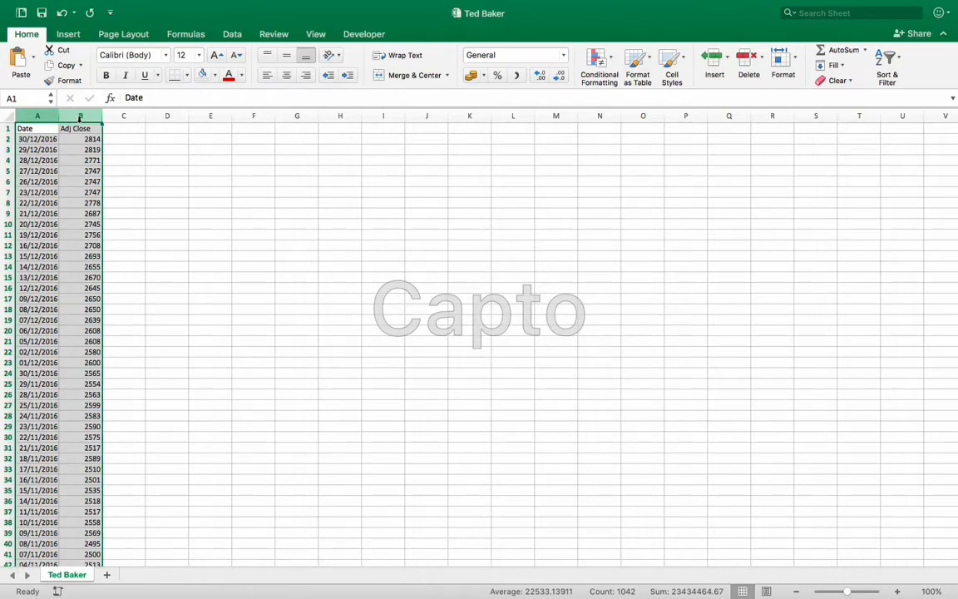
{"action": "left_click", "coordinate": [192, 214]}
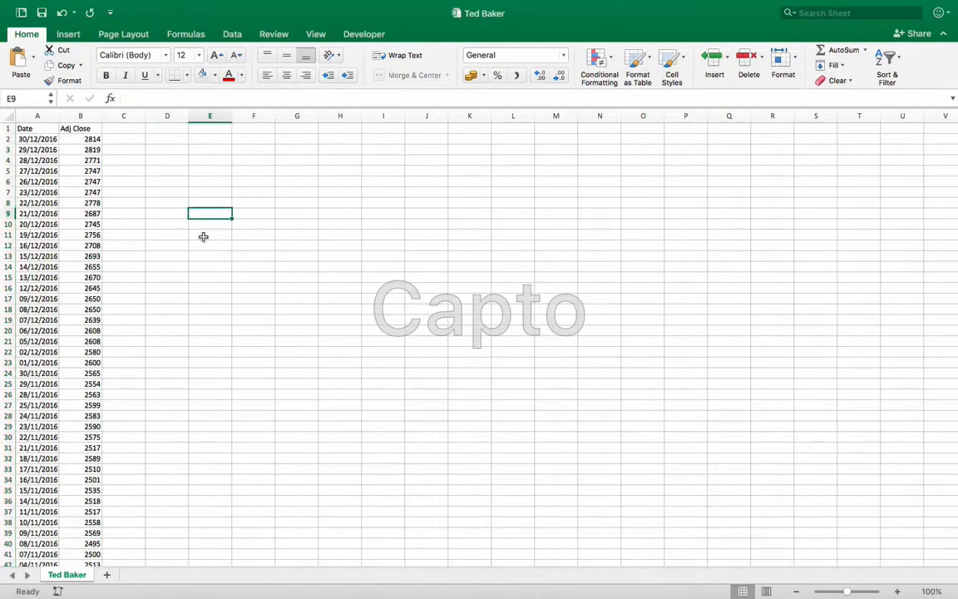
Copy the Date and FTSE100_Close columns from CAPM_Example_2016-17 into columns A and B of the Retailer industry sheet.
{"action": "key", "text": "ctrl+Up"}
{"action": "left_click", "coordinate": [592, 69]}
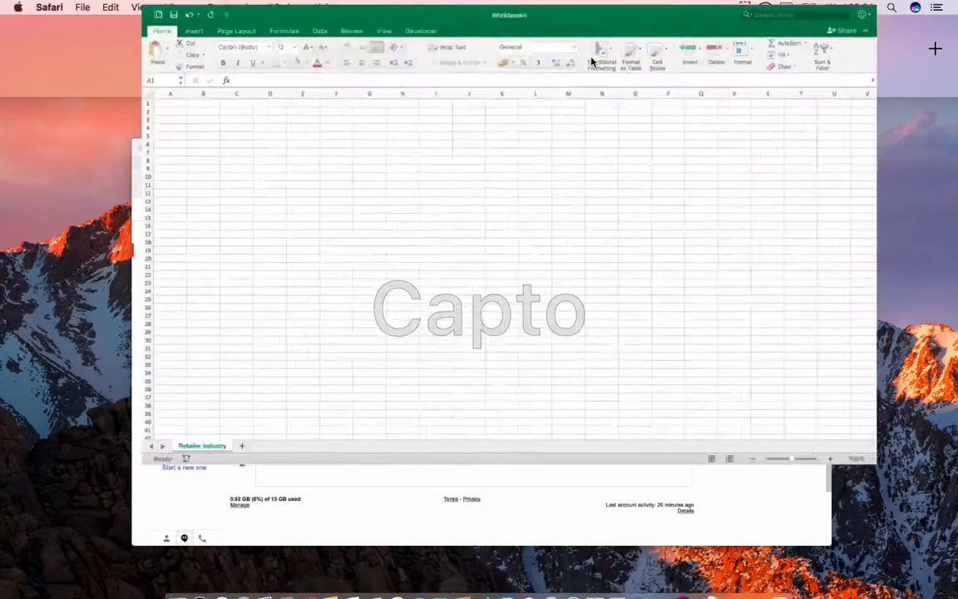
{"action": "key", "text": "ctrl+Up"}
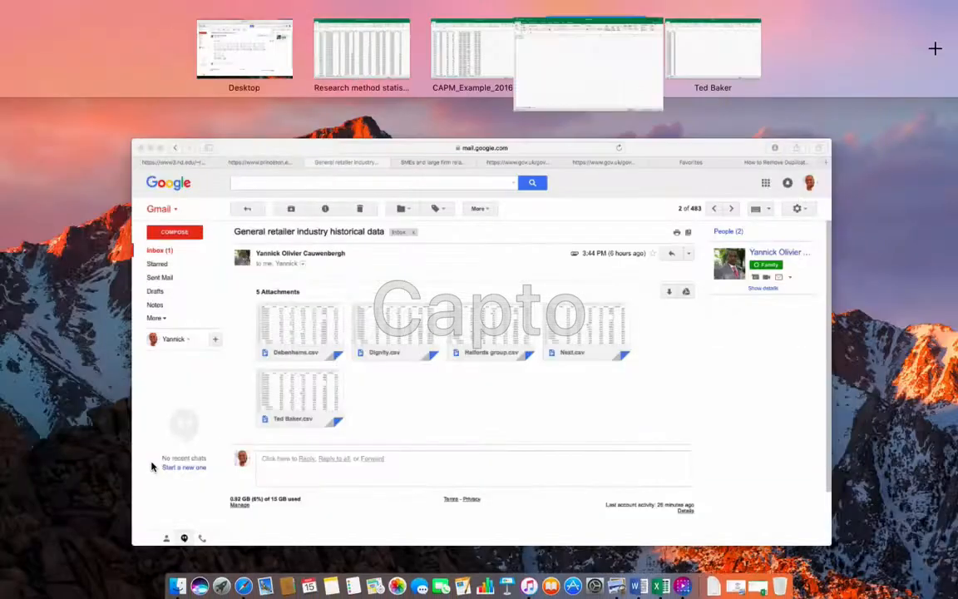
{"action": "left_click", "coordinate": [475, 54]}
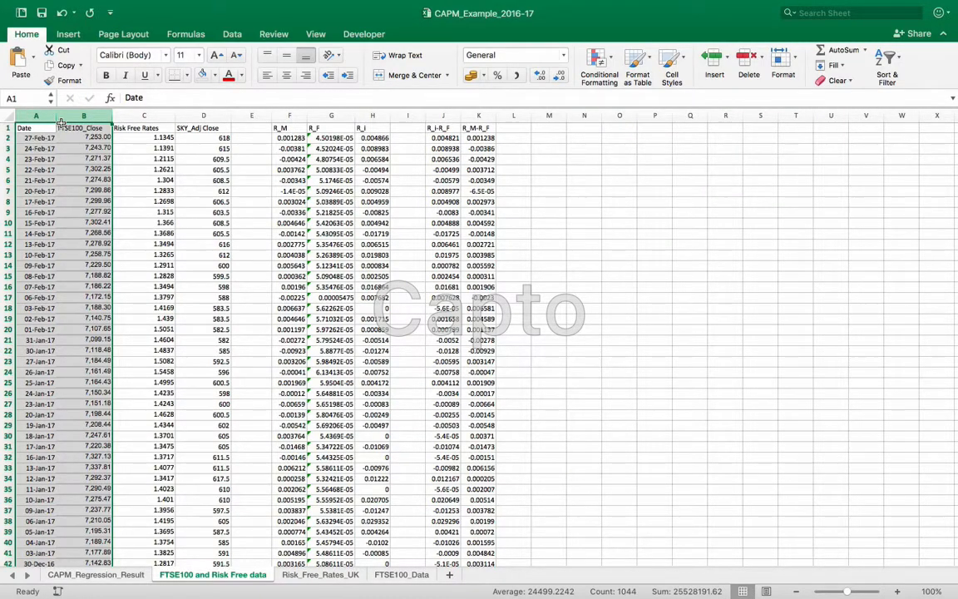
{"action": "key", "text": "super+c"}
{"action": "key", "text": "ctrl+Up"}
{"action": "left_click", "coordinate": [585, 44]}
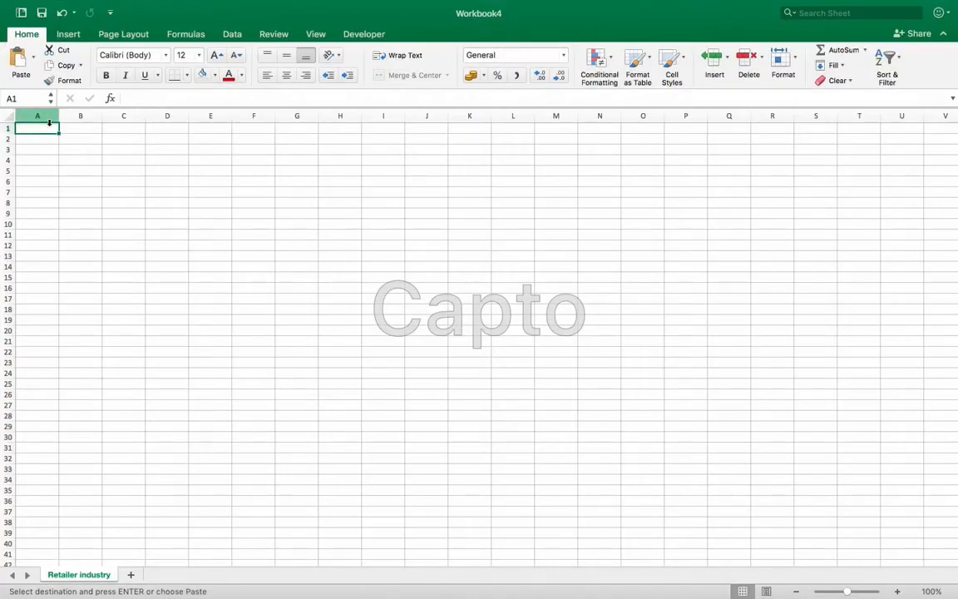
{"action": "key", "text": "super+v"}
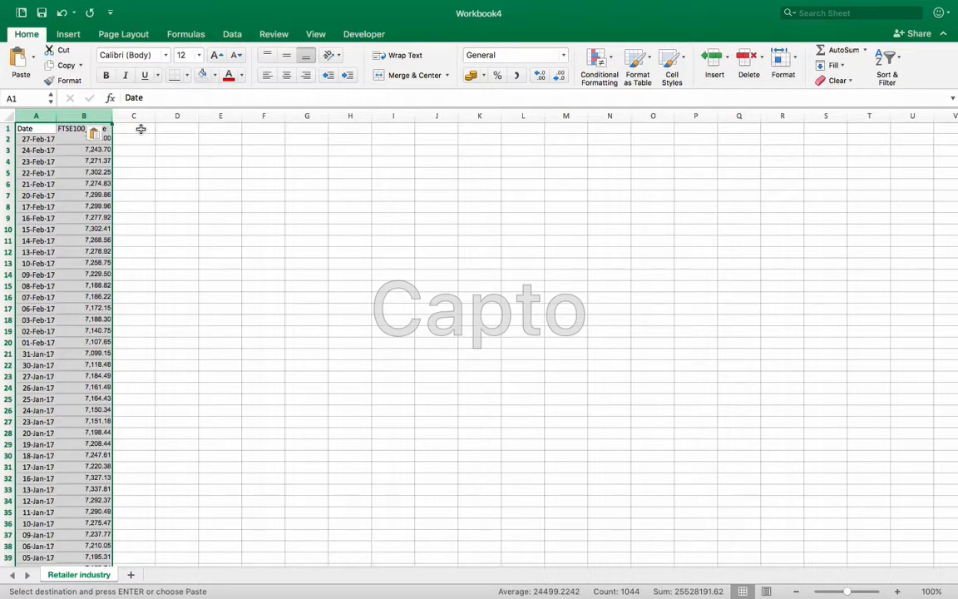
Copy the Date and Adj Close columns from the Ted Baker workbook into the Retailer industry sheet, starting at cell C1.
{"action": "left_click", "coordinate": [140, 129]}
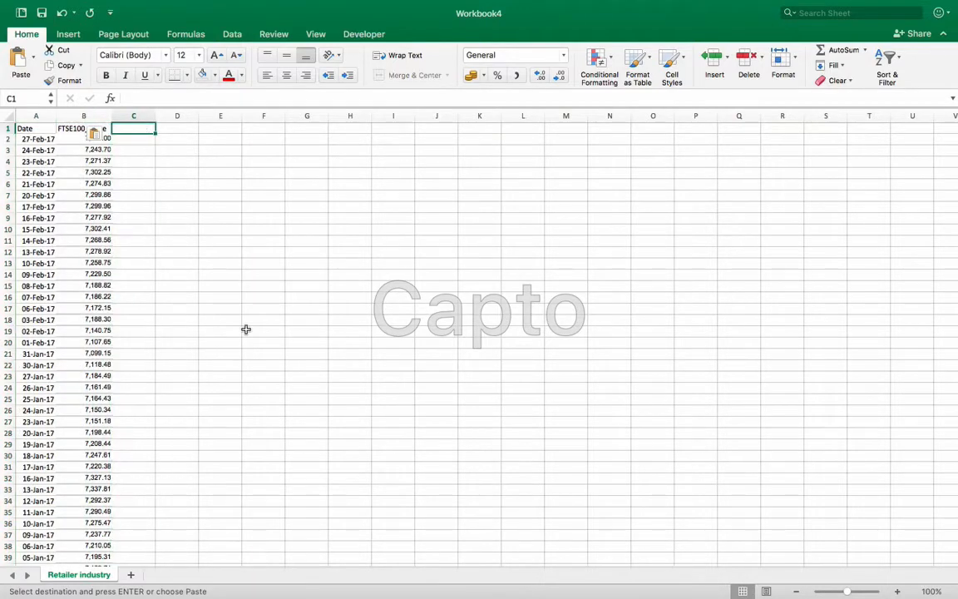
{"action": "key", "text": "ctrl+Up"}
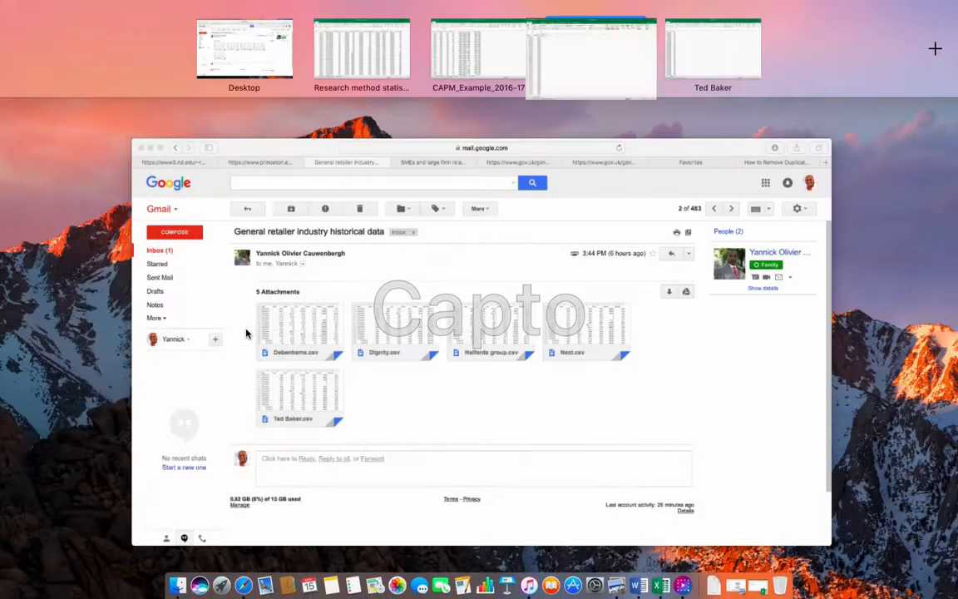
{"action": "left_click", "coordinate": [720, 58]}
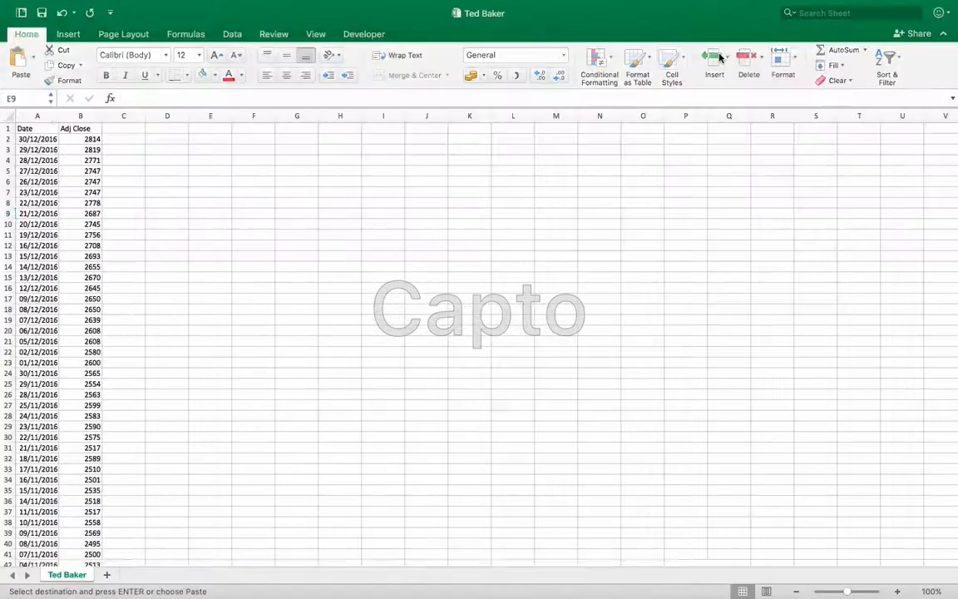
{"action": "left_click_drag", "start_coordinate": [32, 116], "coordinate": [87, 115]}
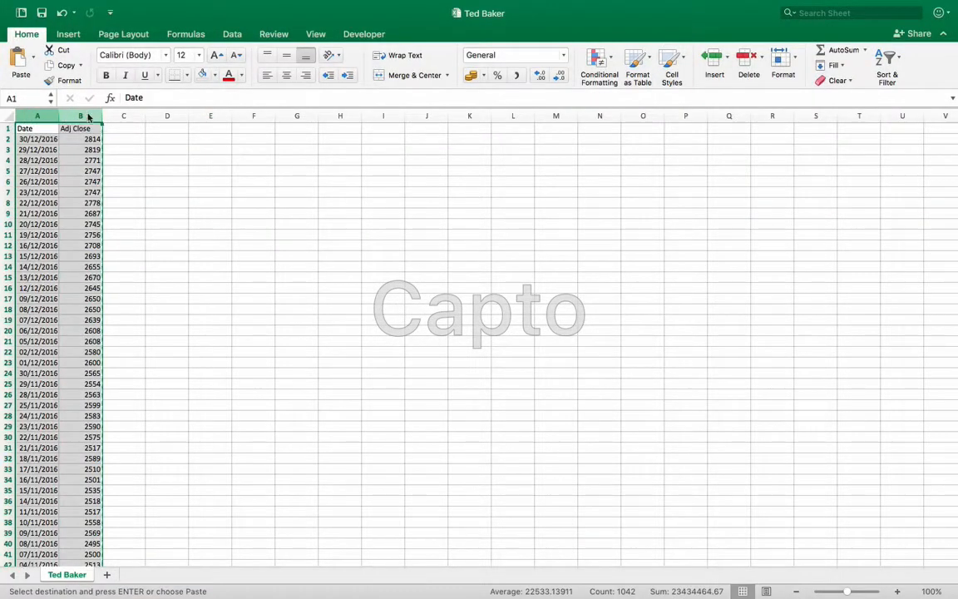
{"action": "key", "text": "ctrl+Up"}
{"action": "left_click", "coordinate": [623, 52]}
{"action": "left_click", "coordinate": [129, 128]}
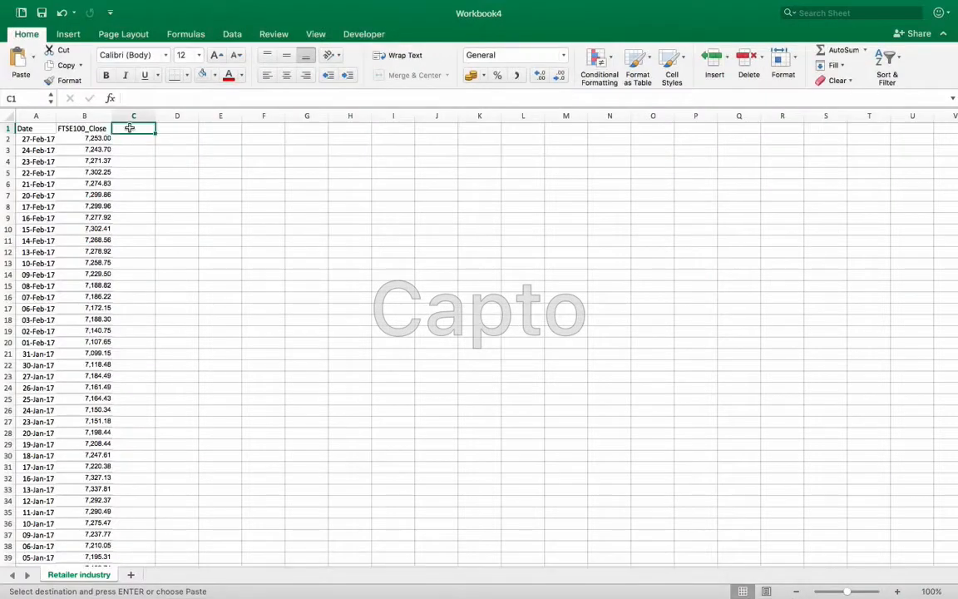
{"action": "key", "text": "super+v"}
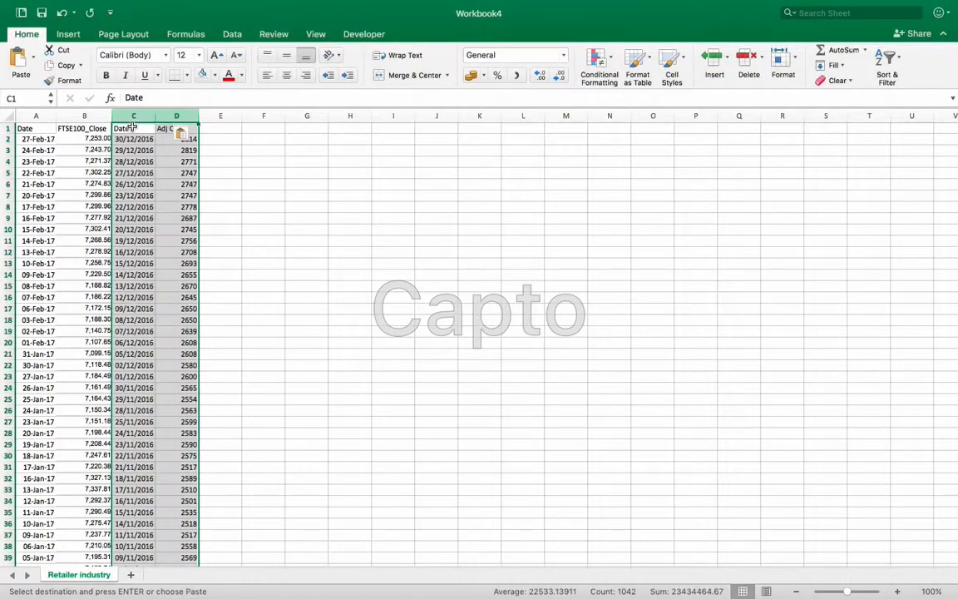
Enter the header "Check list" in cell E1 of the Retailer industry sheet.
{"action": "left_click", "coordinate": [230, 119]}
{"action": "left_click", "coordinate": [231, 126]}
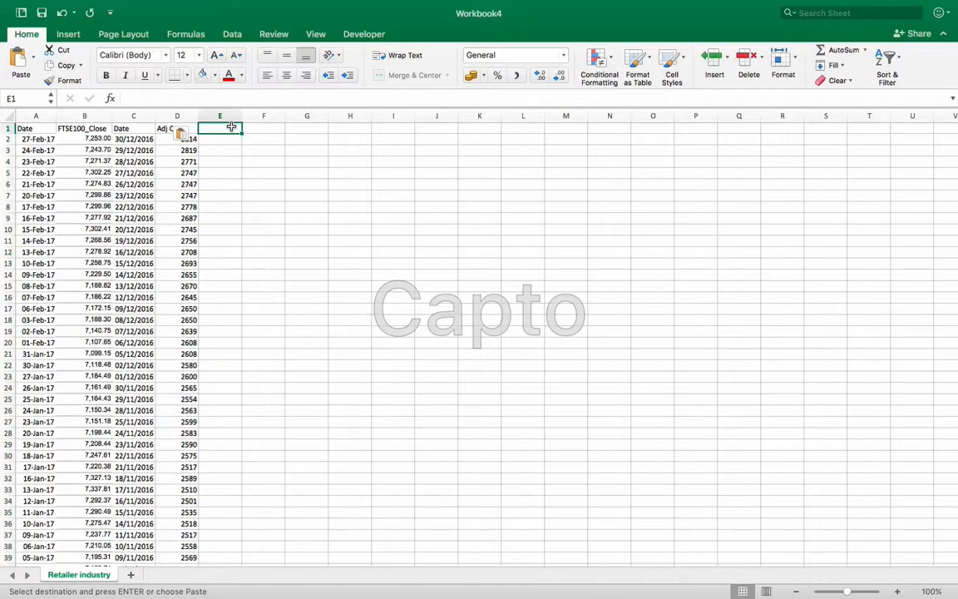
{"action": "type", "text": "Check list"}
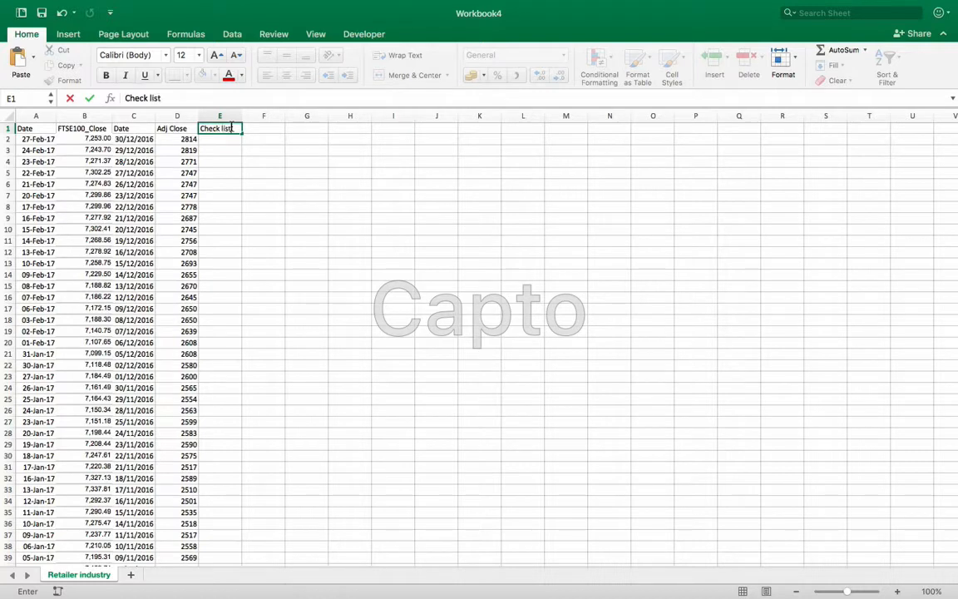
{"action": "key", "text": "Return"}
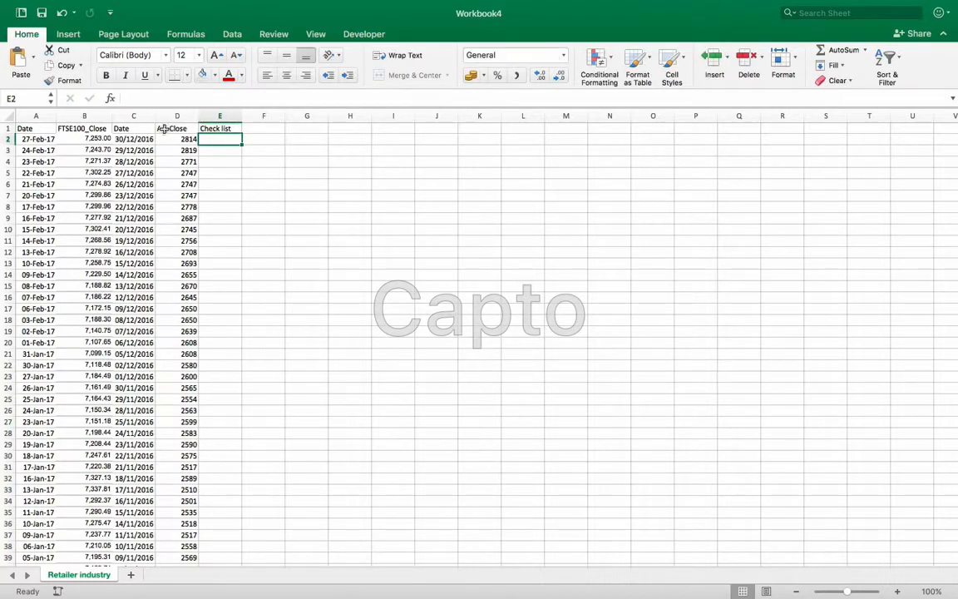
Rename the header in cell D1 as "Ted baker Adj Close" and widen column D to fit it.
{"action": "left_click", "coordinate": [164, 129]}
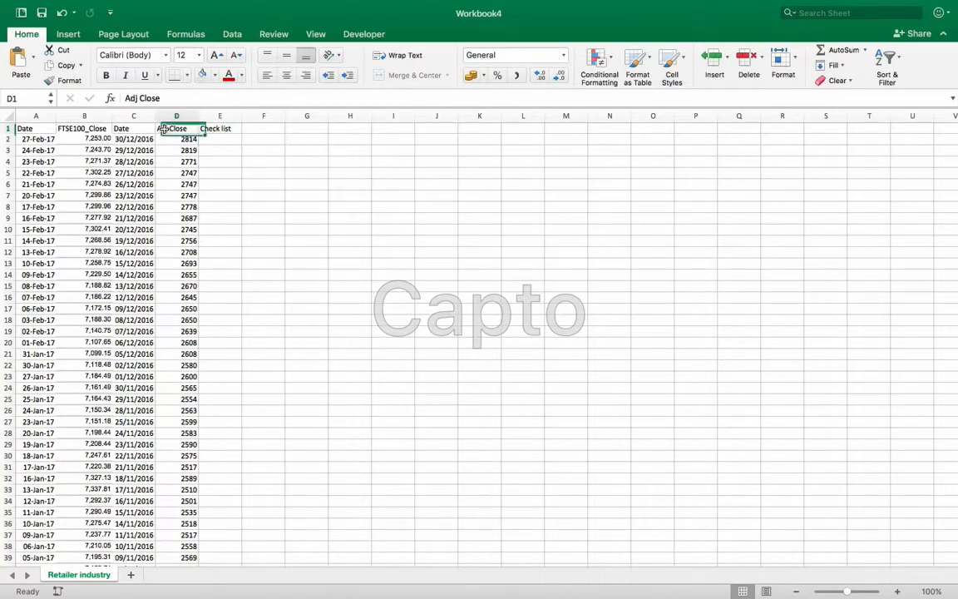
{"action": "left_click", "coordinate": [126, 97]}
{"action": "type", "text": "Ted "}
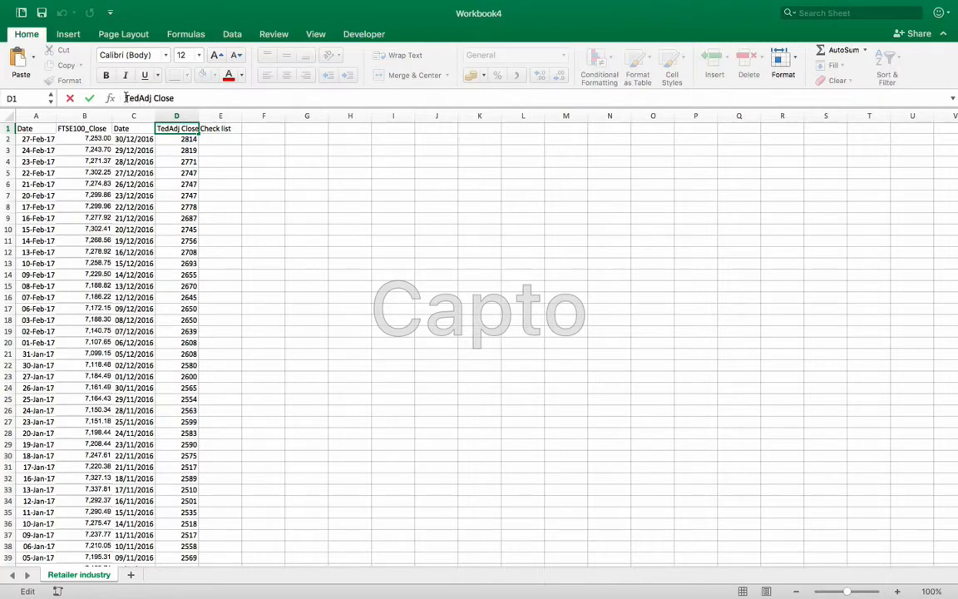
{"action": "type", "text": "baker"}
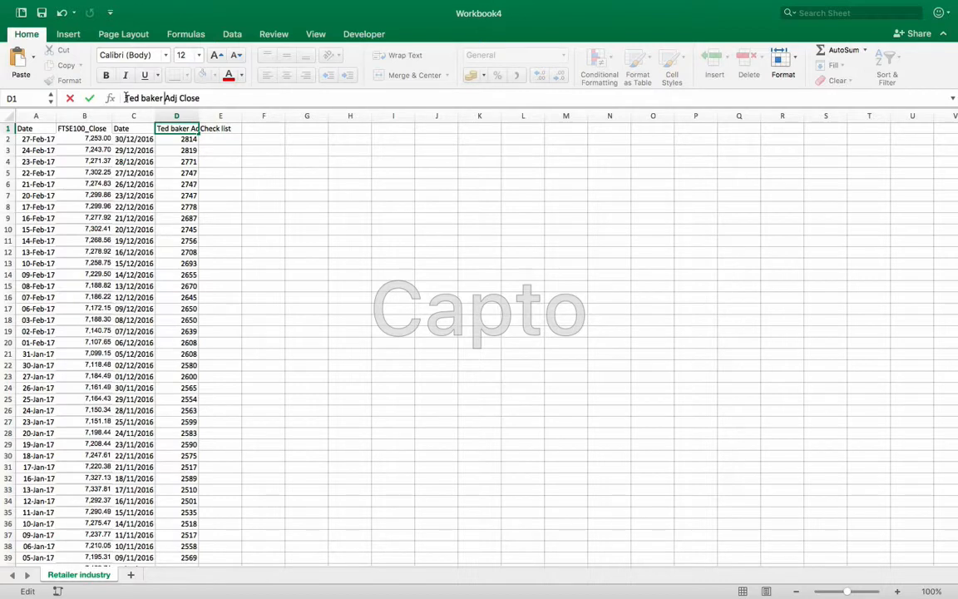
{"action": "key", "text": "Return"}
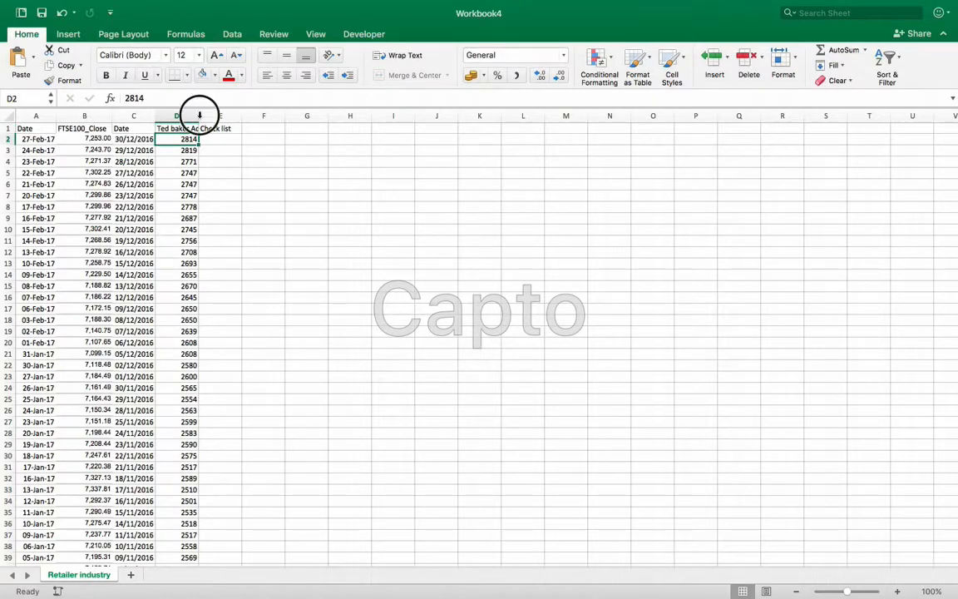
{"action": "left_click_drag", "start_coordinate": [199, 116], "coordinate": [223, 116]}
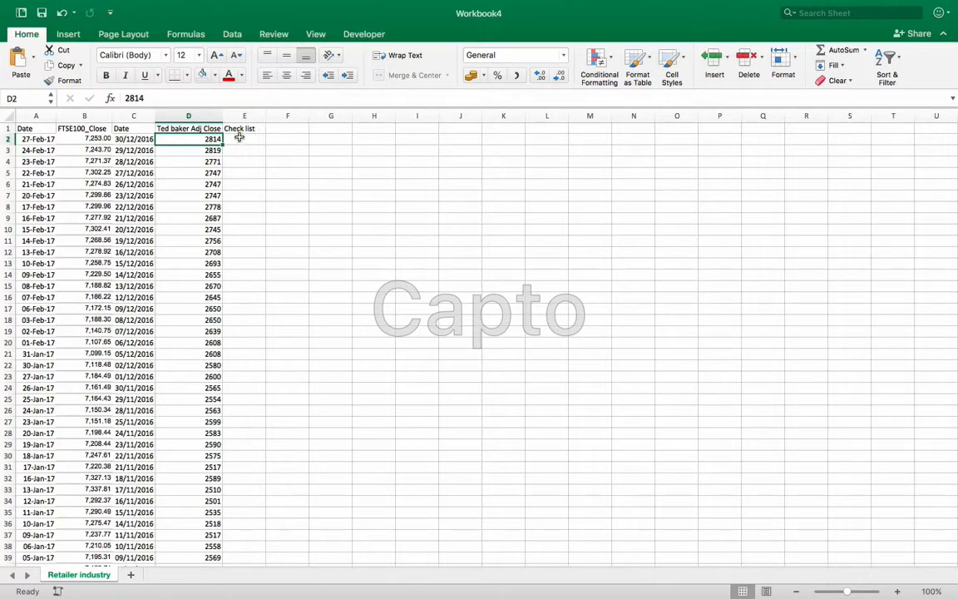
Open Next.csv from the downloads and delete its Open, High, Low, Close and Volume columns, keeping Date and Adj Close.
{"action": "left_click", "coordinate": [293, 128]}
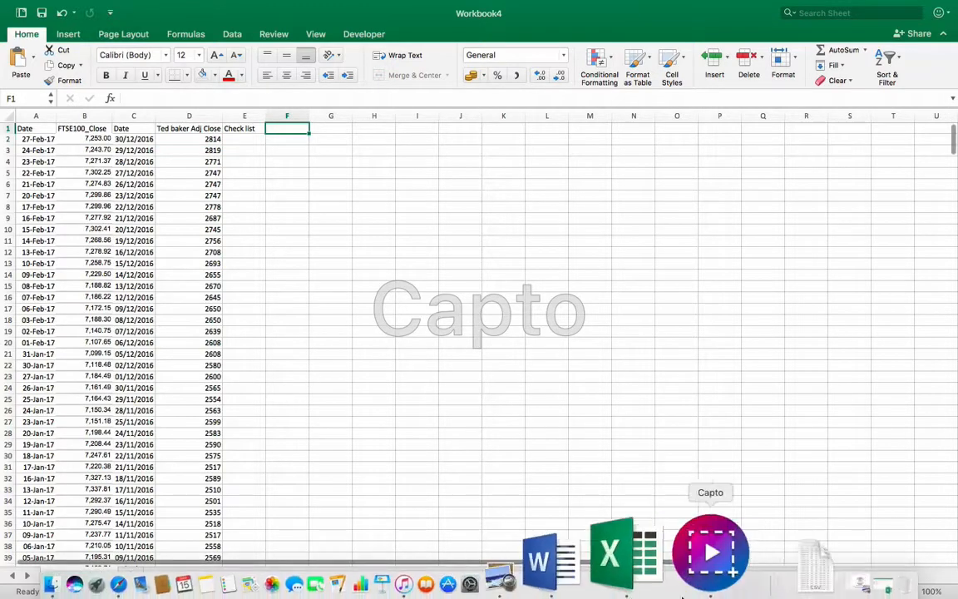
{"action": "left_click", "coordinate": [719, 580]}
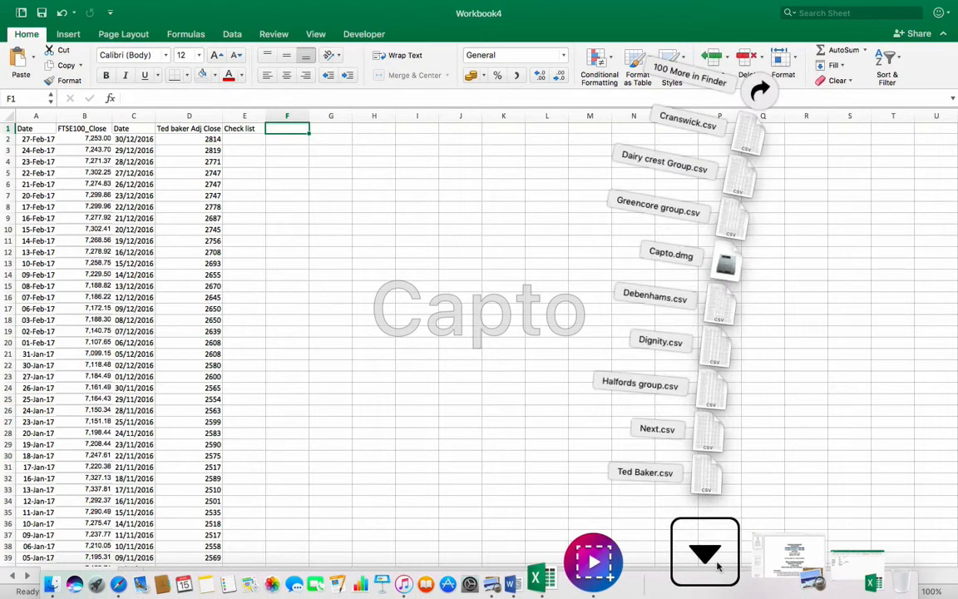
{"action": "left_click", "coordinate": [748, 443]}
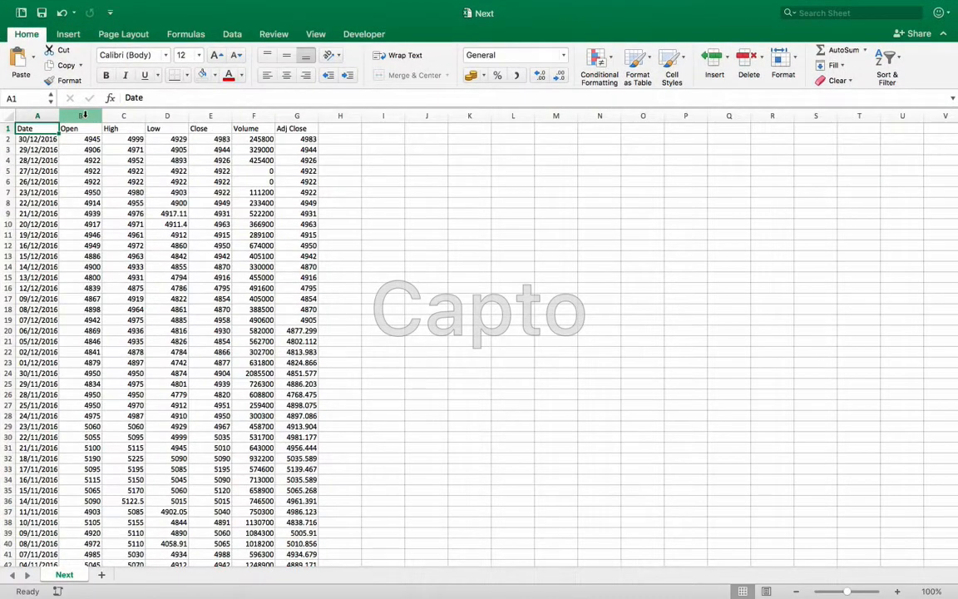
{"action": "left_click_drag", "start_coordinate": [84, 115], "coordinate": [253, 115]}
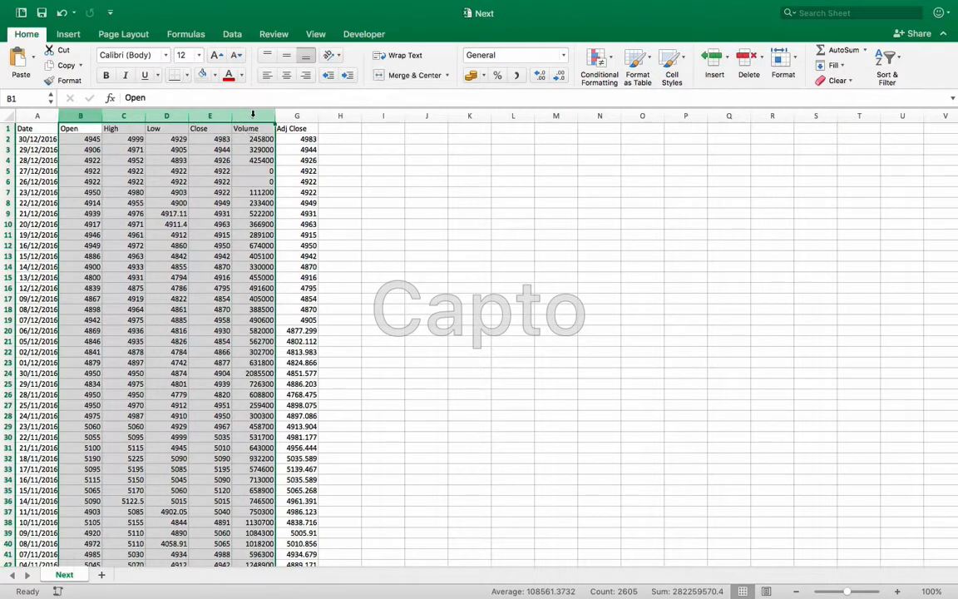
{"action": "right_click", "coordinate": [225, 115]}
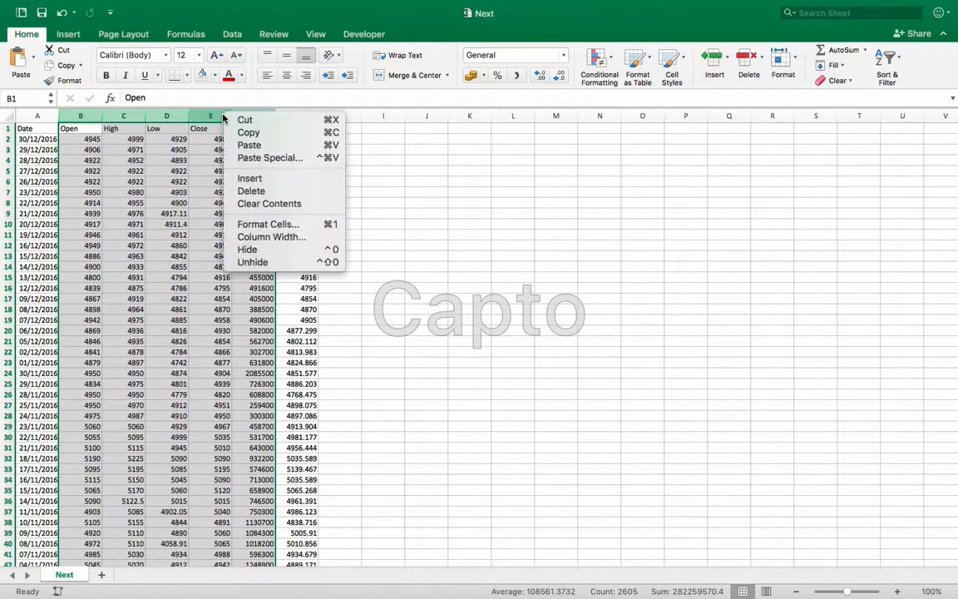
{"action": "left_click", "coordinate": [248, 190]}
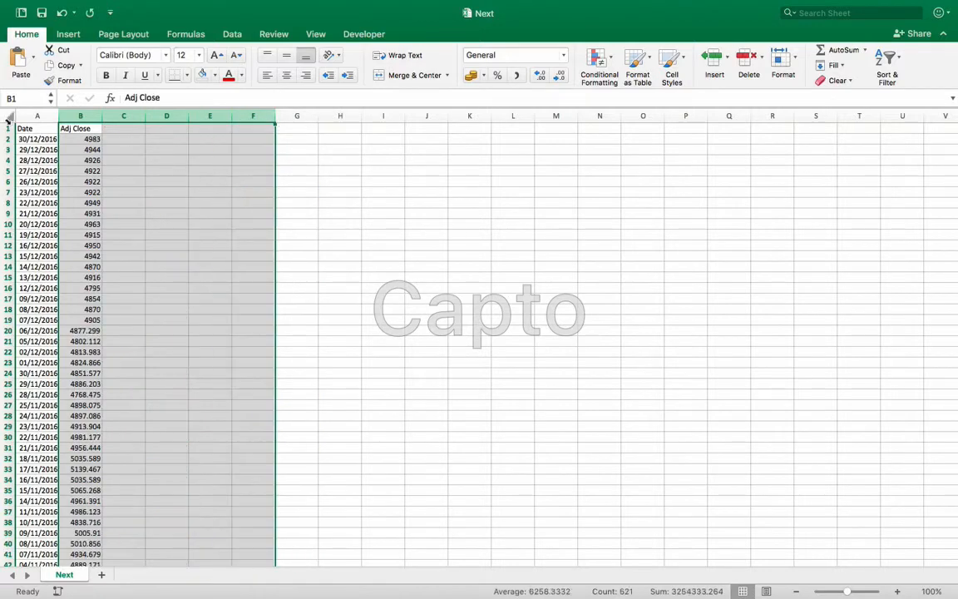
Copy the Date and Adj Close columns from the Next workbook into the Retailer industry sheet of Workbook4, starting at cell F1.
{"action": "left_click_drag", "start_coordinate": [32, 115], "coordinate": [80, 118]}
{"action": "key", "text": "super+c"}
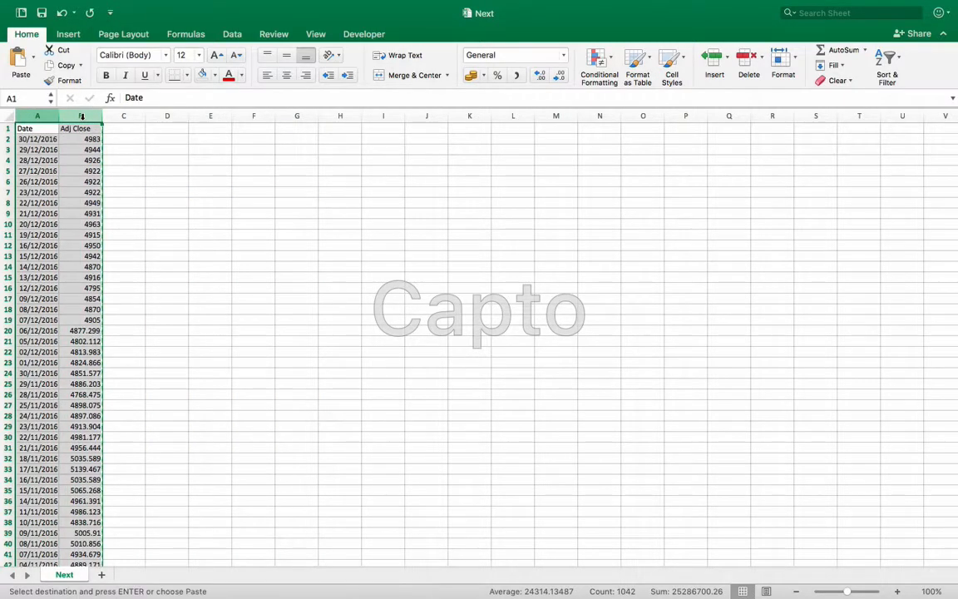
{"action": "key", "text": "ctrl+Up"}
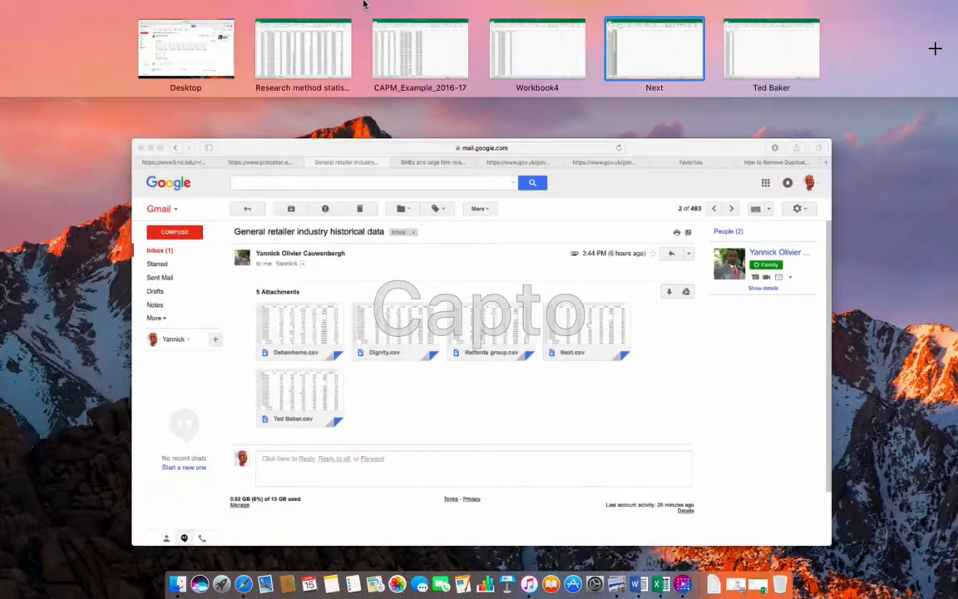
{"action": "left_click", "coordinate": [298, 128]}
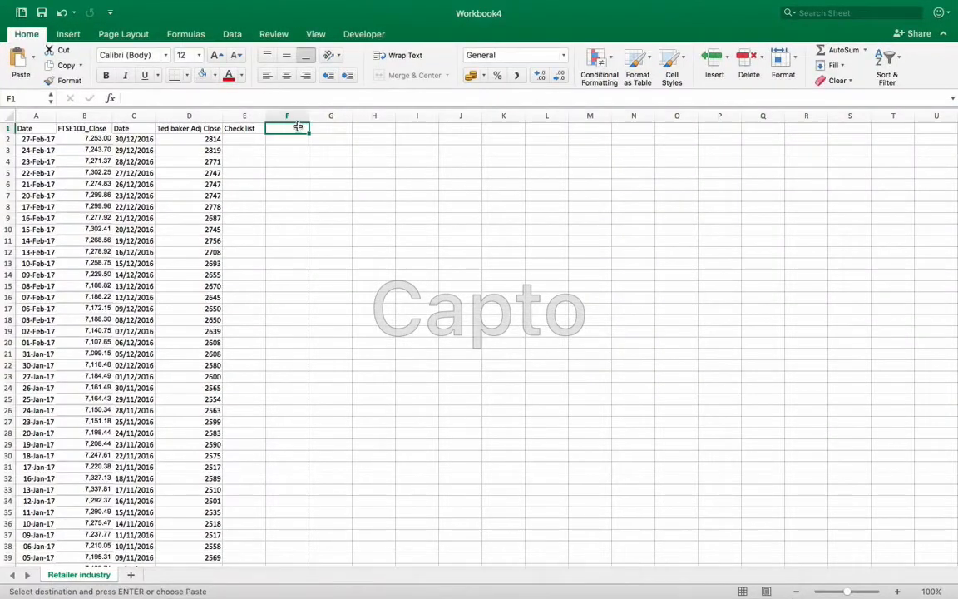
{"action": "key", "text": "super+v"}
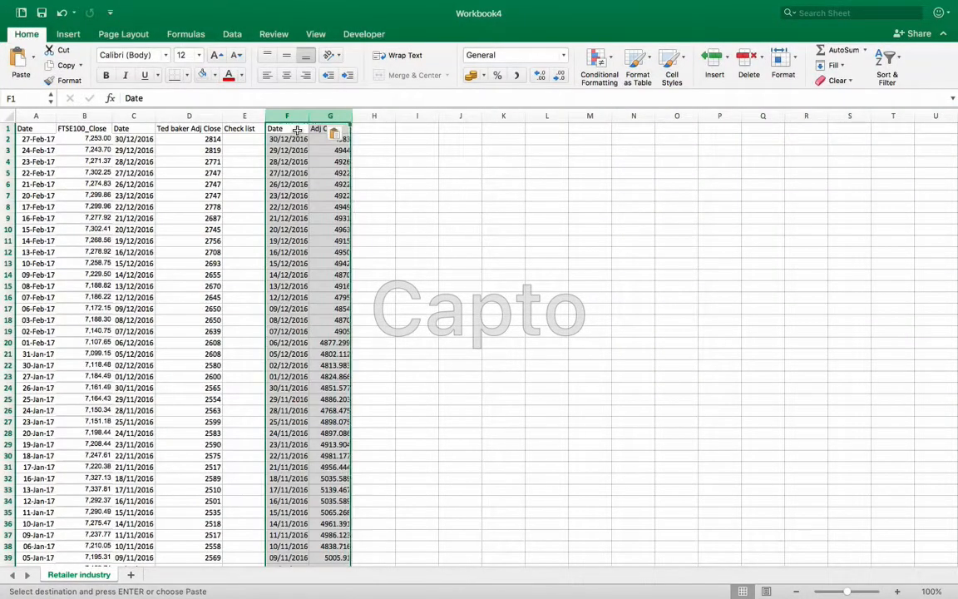
Rename the header in cell G1 as "Next Adj Close" and widen column G to fit it.
{"action": "left_click", "coordinate": [373, 129]}
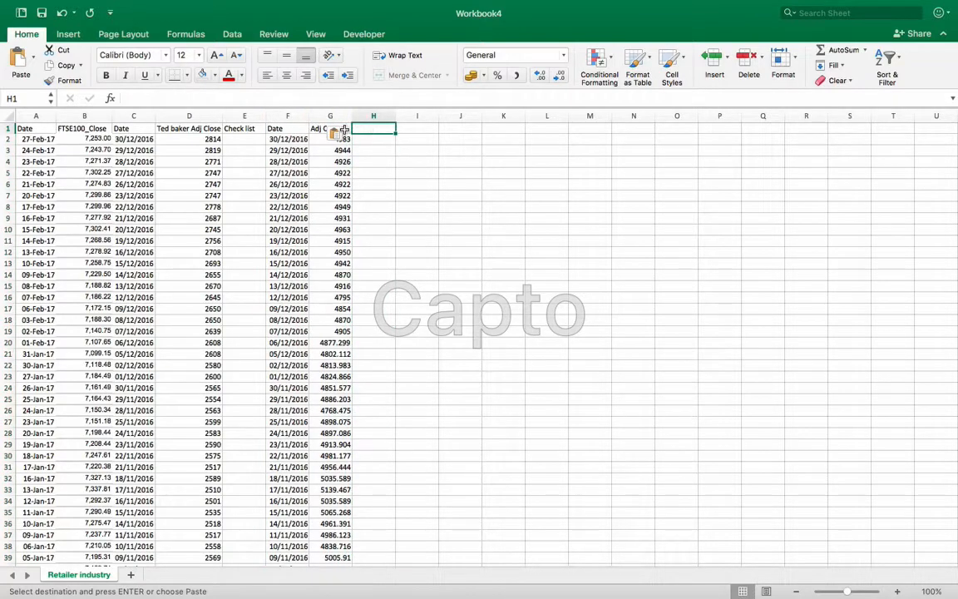
{"action": "left_click", "coordinate": [318, 129]}
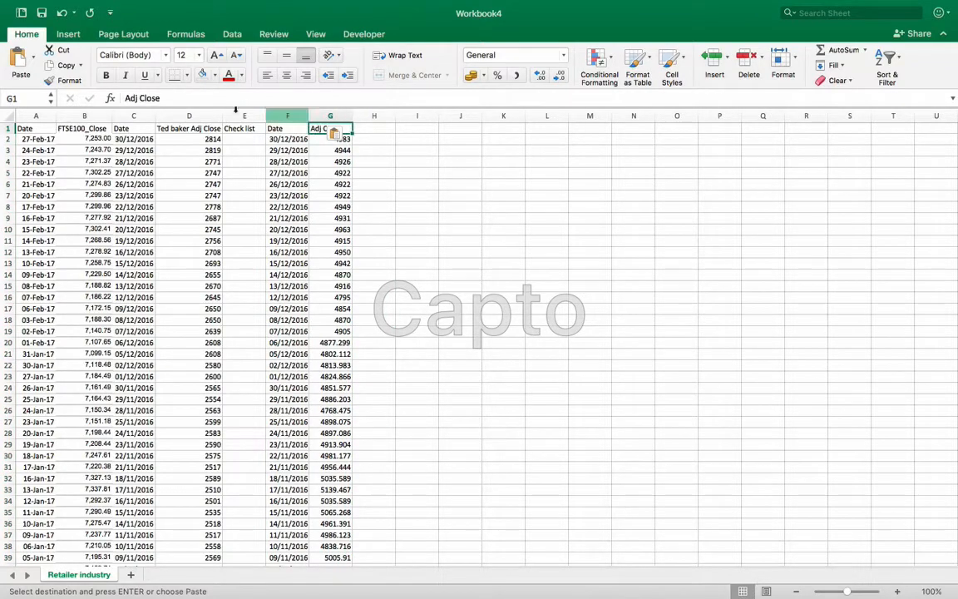
{"action": "left_click", "coordinate": [127, 97]}
{"action": "type", "text": "Next"}
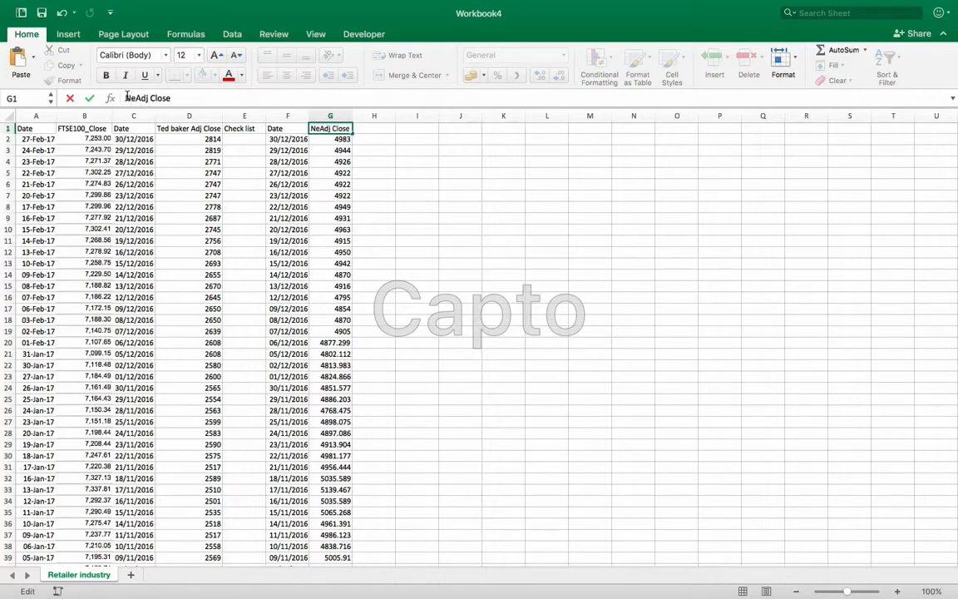
{"action": "key", "text": "Return"}
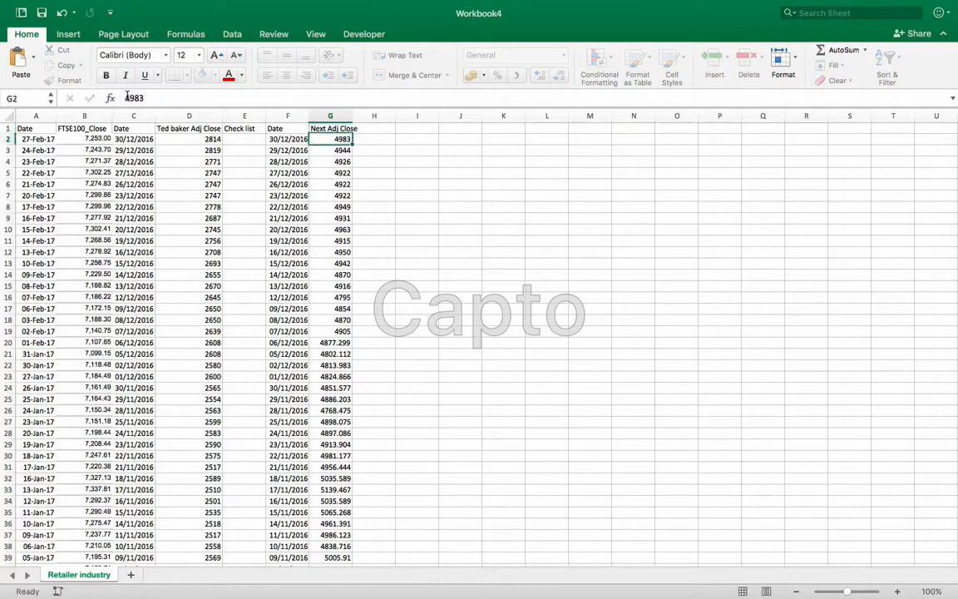
{"action": "left_click_drag", "start_coordinate": [352, 115], "coordinate": [358, 116]}
Enter the header "Check list" in cell H1 of the Retailer industry sheet.
{"action": "left_click", "coordinate": [372, 131]}
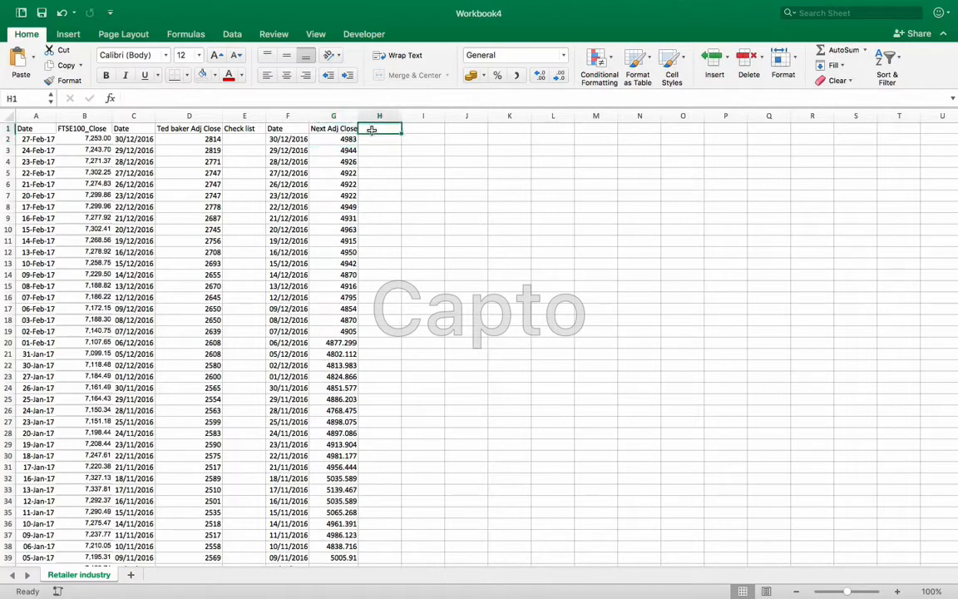
{"action": "type", "text": "Check"}
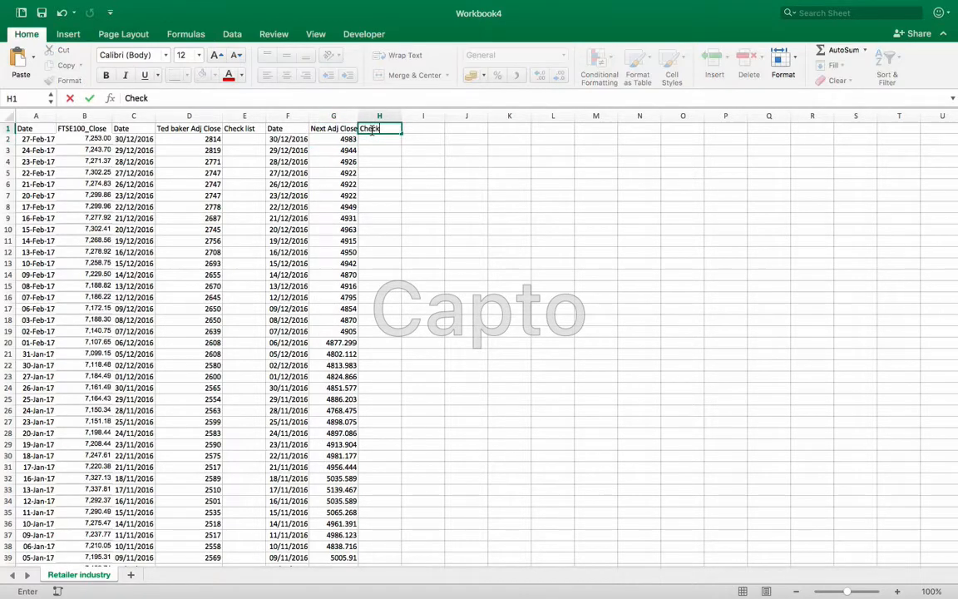
{"action": "type", "text": " list"}
{"action": "key", "text": "Return"}
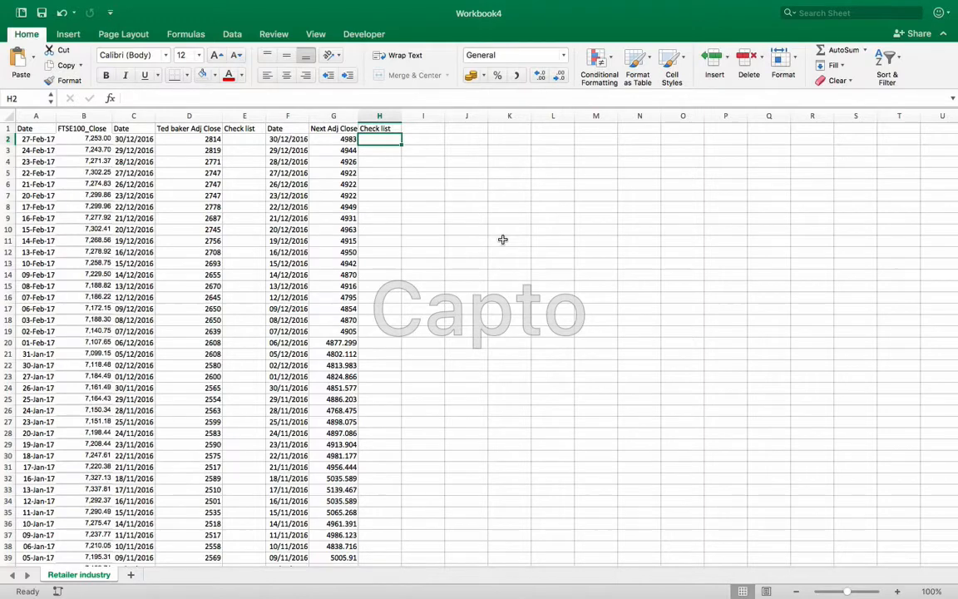
Switch to the Research method statistic workbook and examine the Date, FTSE100_Close and Ted Baker columns of its Retailer indistry sheet.
{"action": "key", "text": "ctrl+Up"}
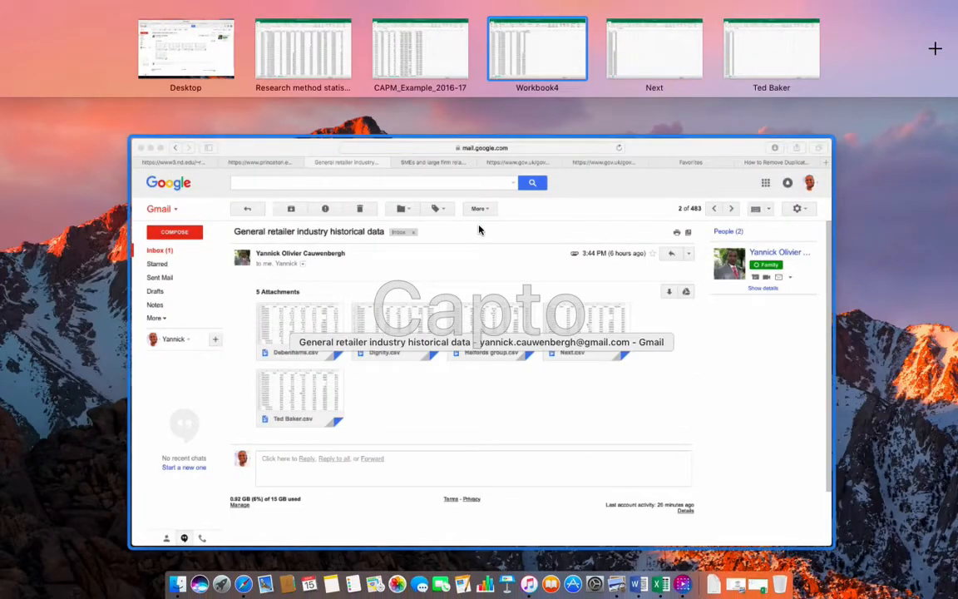
{"action": "left_click", "coordinate": [311, 60]}
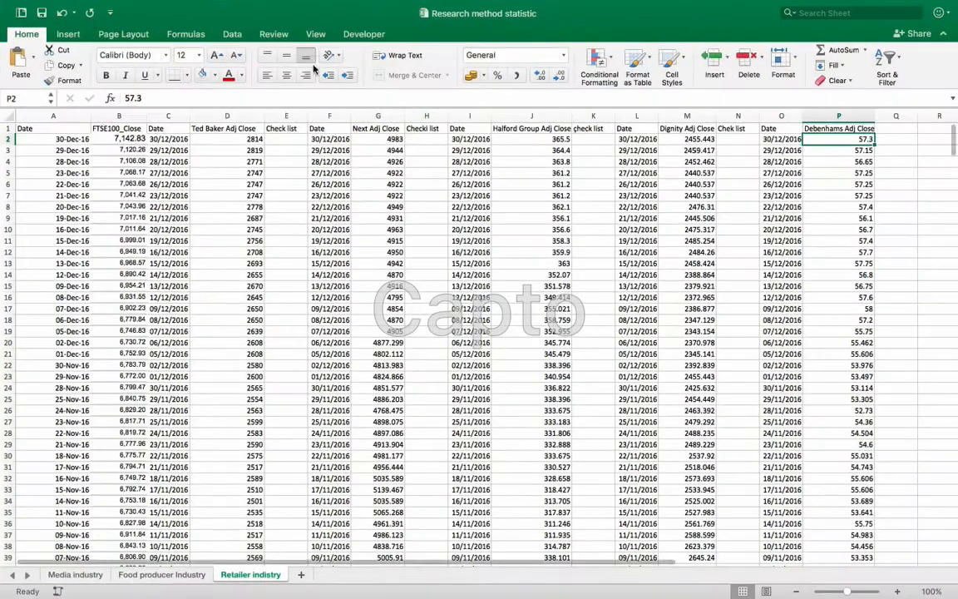
{"action": "left_click", "coordinate": [31, 130]}
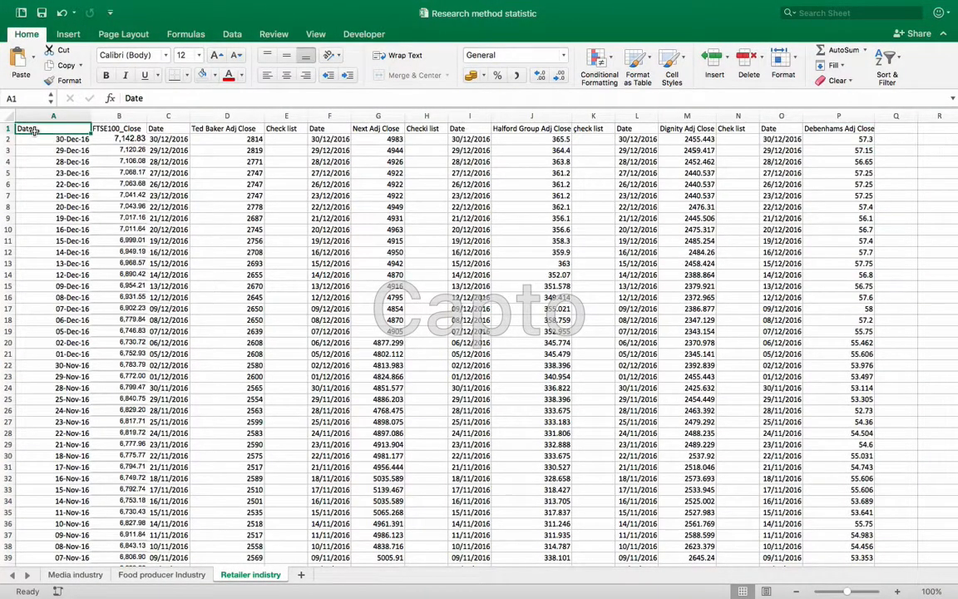
{"action": "left_click", "coordinate": [122, 127]}
{"action": "left_click", "coordinate": [153, 126]}
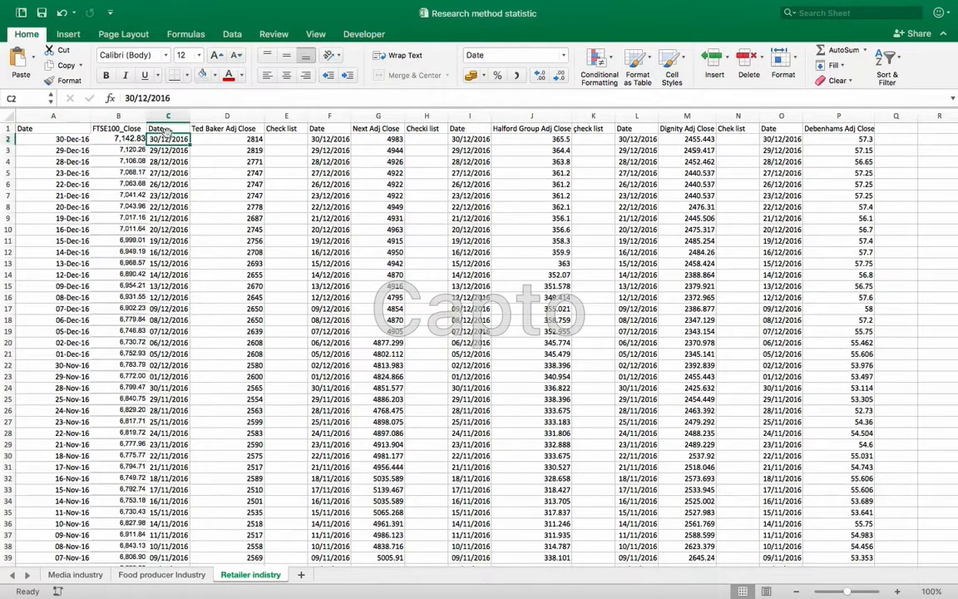
{"action": "left_click", "coordinate": [217, 129]}
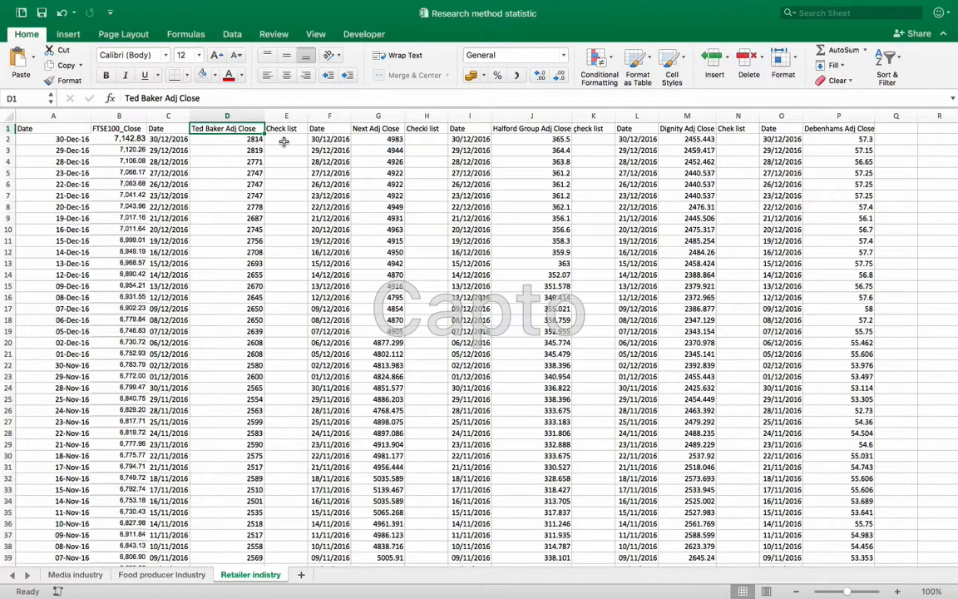
{"action": "left_click", "coordinate": [50, 142]}
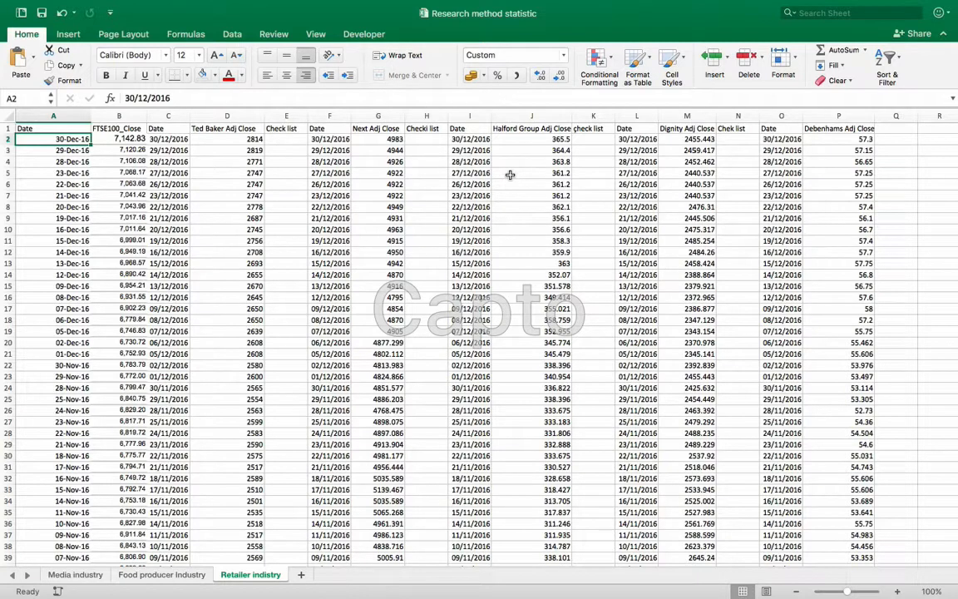
Enter the formula =IF(A2=C2,"Match","Delete") in cell E2 under the Ted Baker check list header.
{"action": "left_click", "coordinate": [283, 140]}
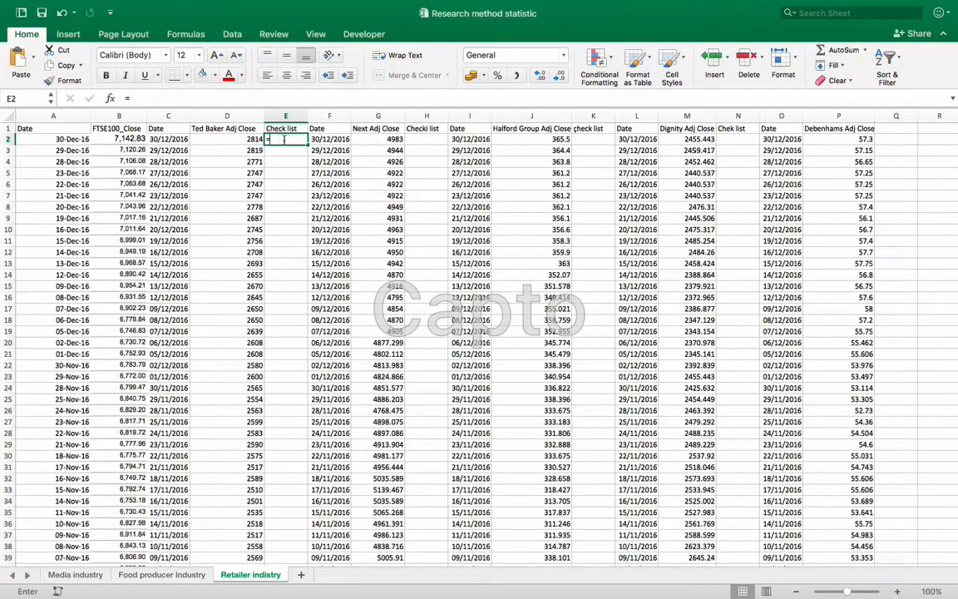
{"action": "type", "text": "=if"}
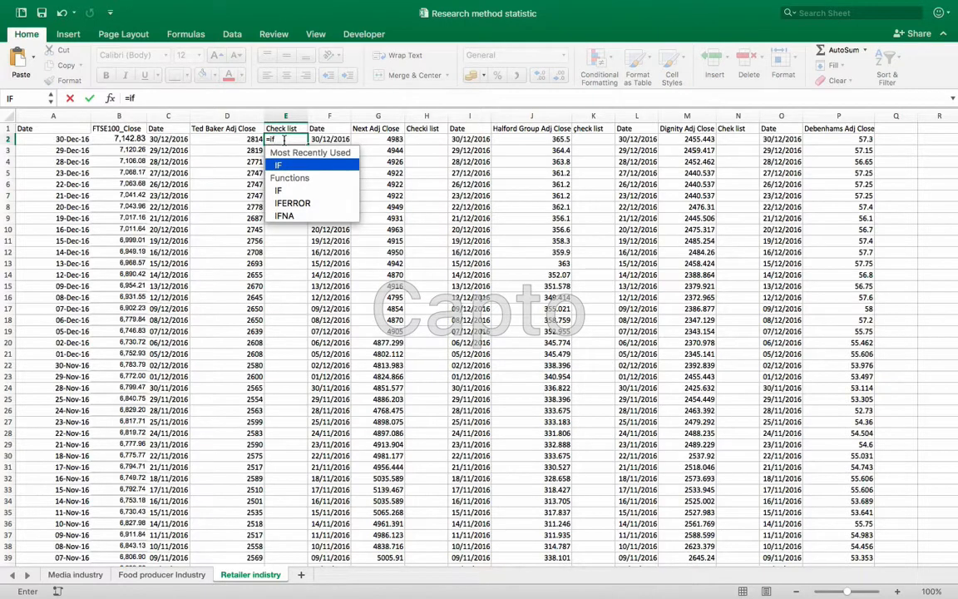
{"action": "double_click", "coordinate": [281, 165]}
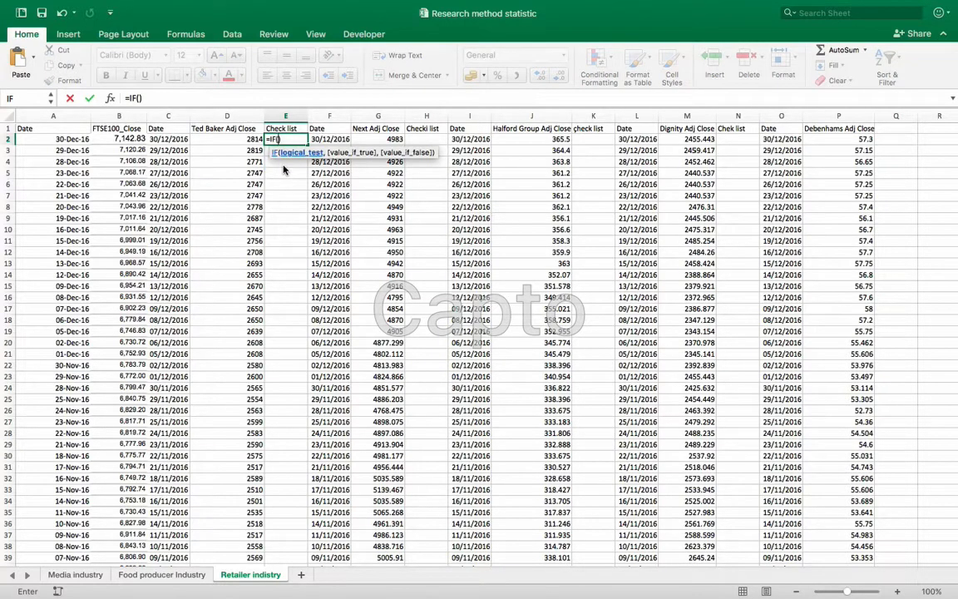
{"action": "left_click", "coordinate": [70, 141]}
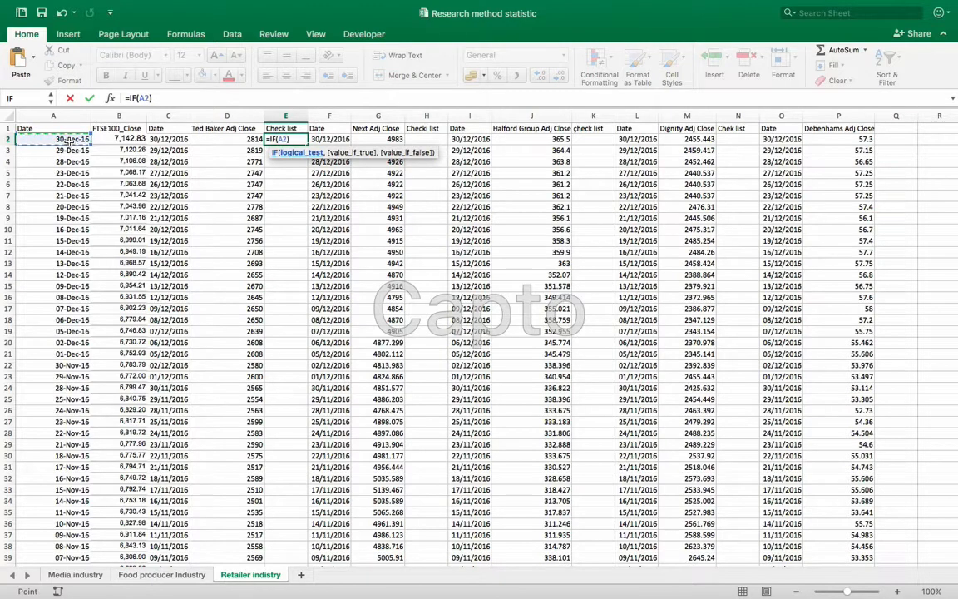
{"action": "type", "text": "="}
{"action": "left_click", "coordinate": [169, 140]}
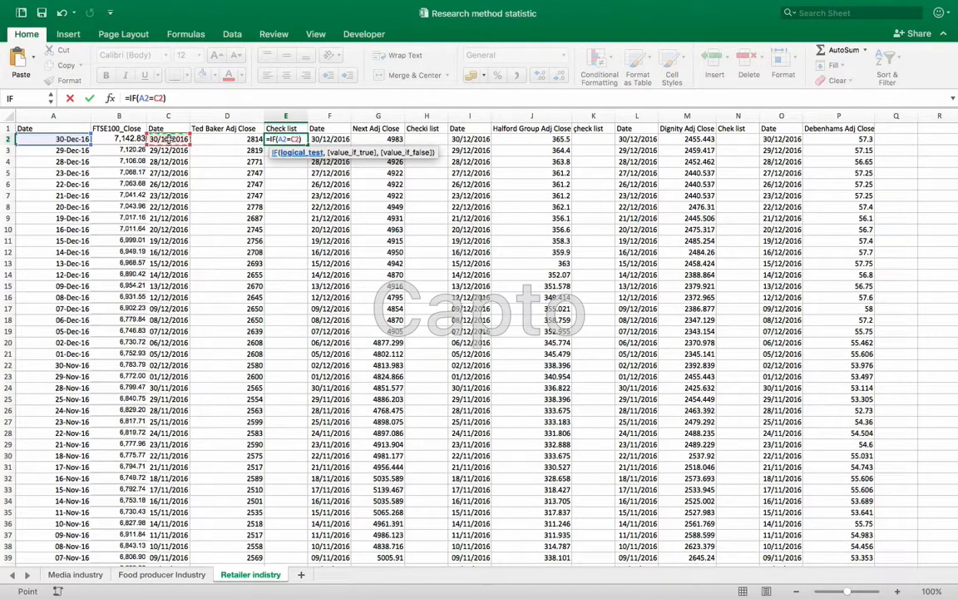
{"action": "type", "text": ","}
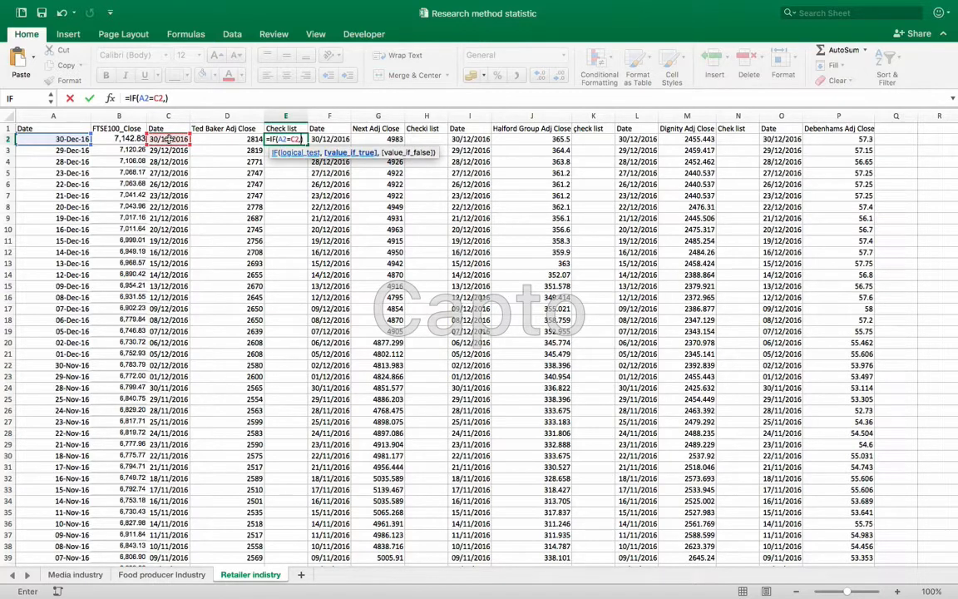
{"action": "type", "text": "\"Match"}
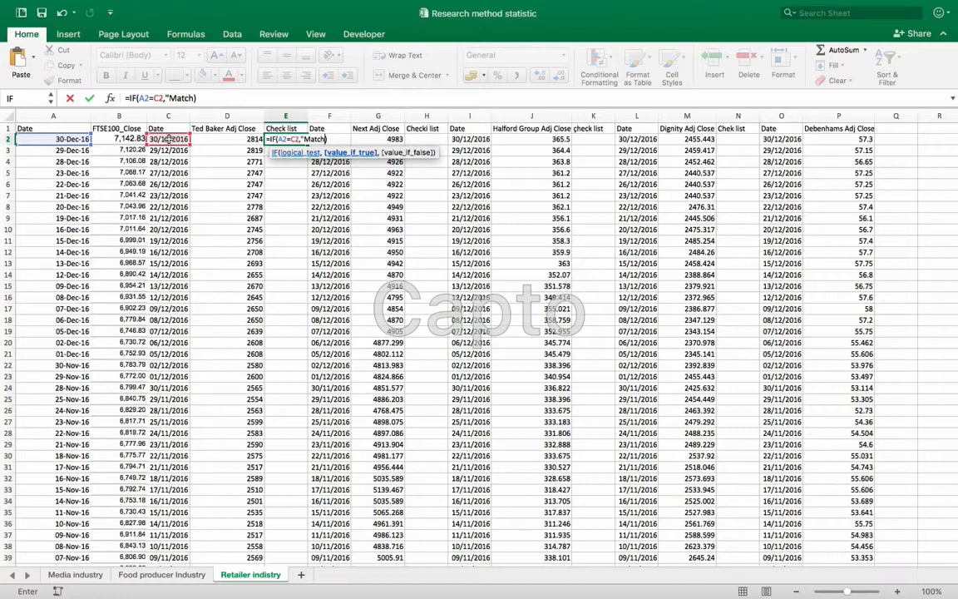
{"action": "type", "text": "\","}
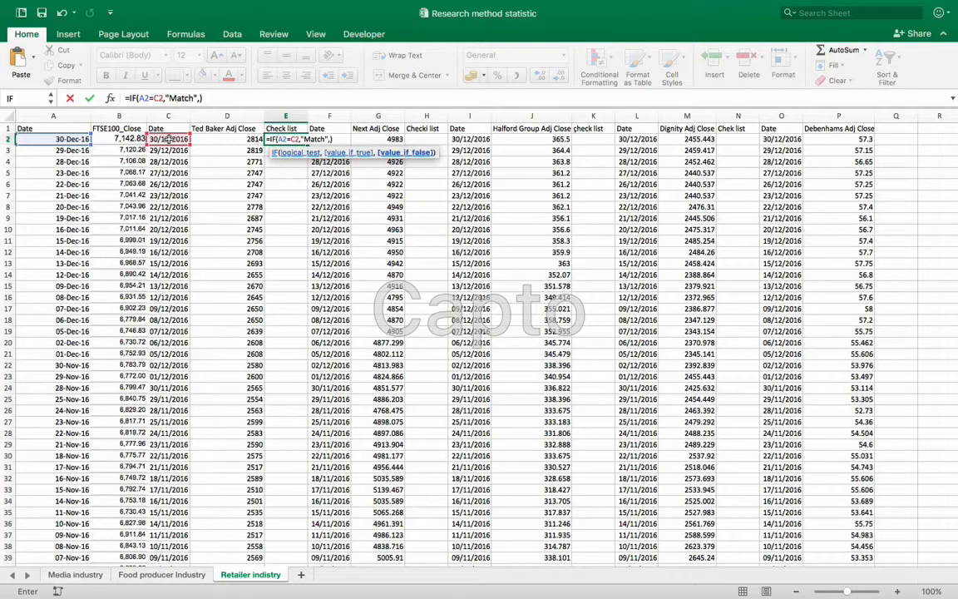
{"action": "type", "text": "\"Delete\")"}
{"action": "key", "text": "Return"}
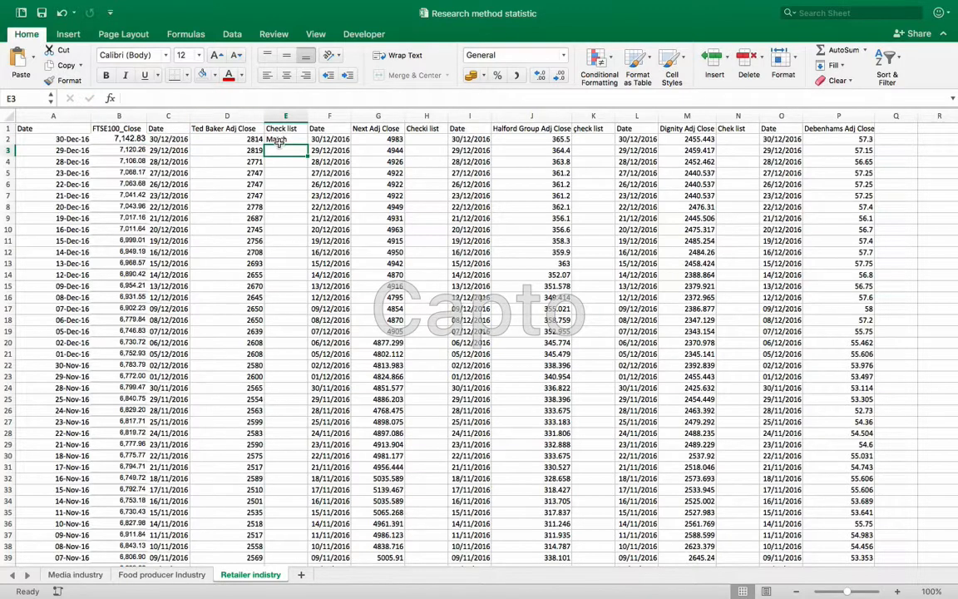
Colour the text of cell E2 red and copy its formula into cells H2, K2, N2 and Q2.
{"action": "left_click", "coordinate": [279, 139]}
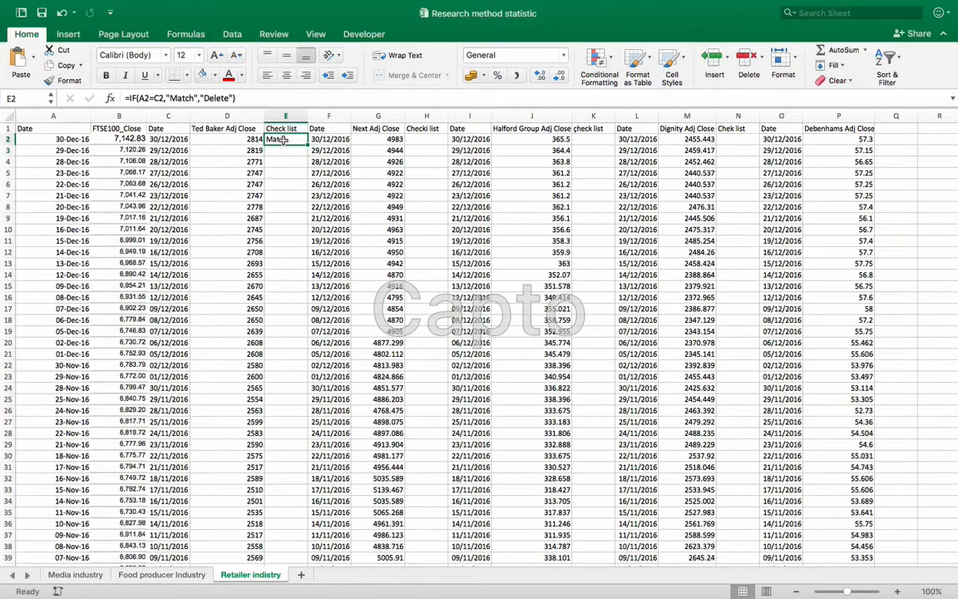
{"action": "left_click", "coordinate": [230, 77]}
{"action": "key", "text": "super+c"}
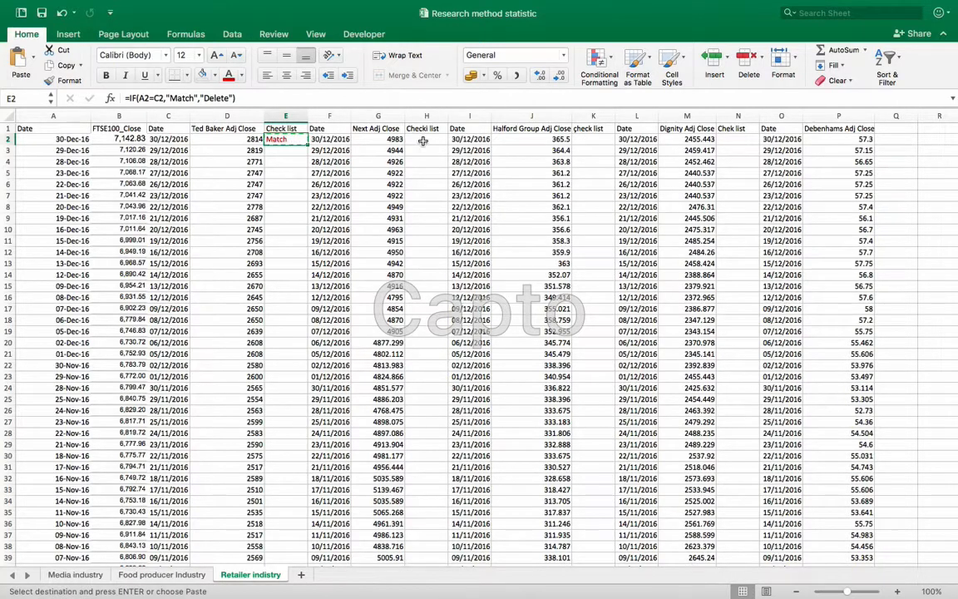
{"action": "left_click", "coordinate": [424, 139]}
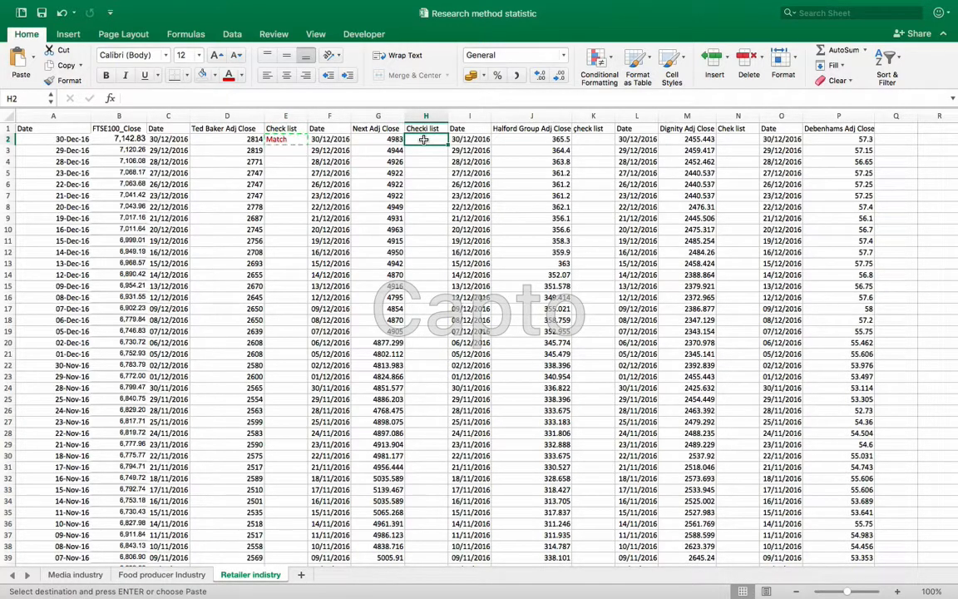
{"action": "key", "text": "super+v"}
{"action": "left_click", "coordinate": [535, 141]}
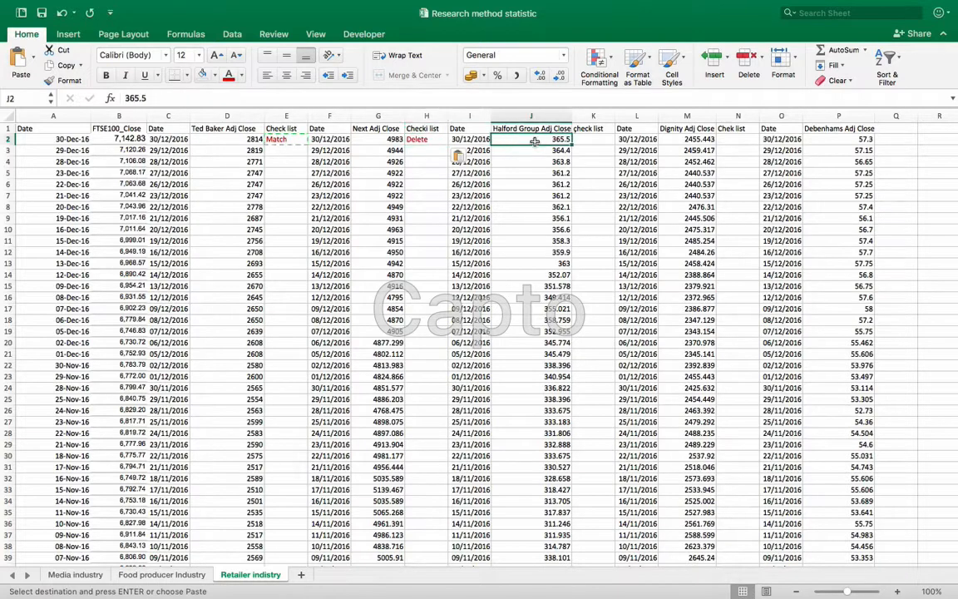
{"action": "left_click", "coordinate": [595, 141]}
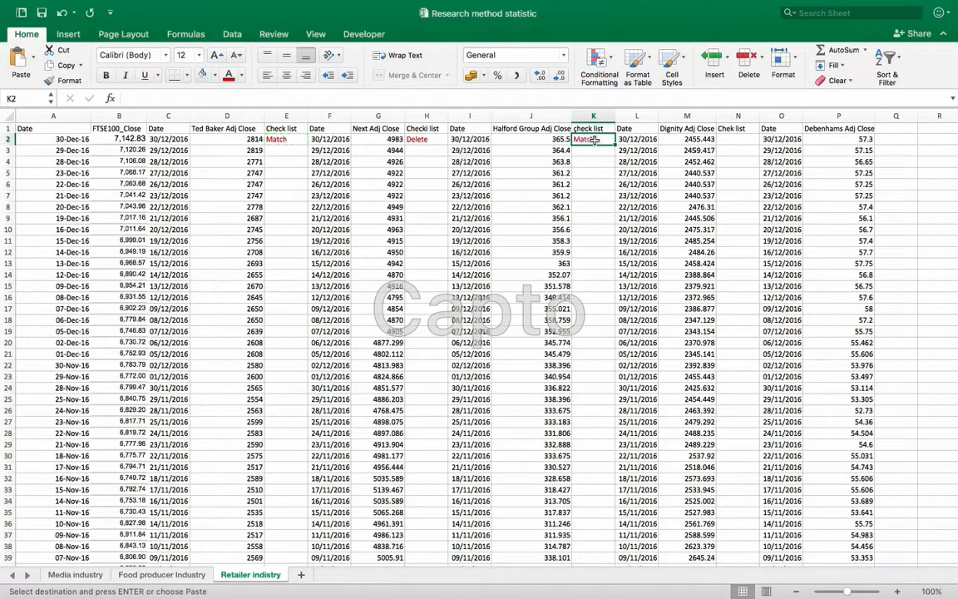
{"action": "key", "text": "super+v"}
{"action": "left_click", "coordinate": [731, 139]}
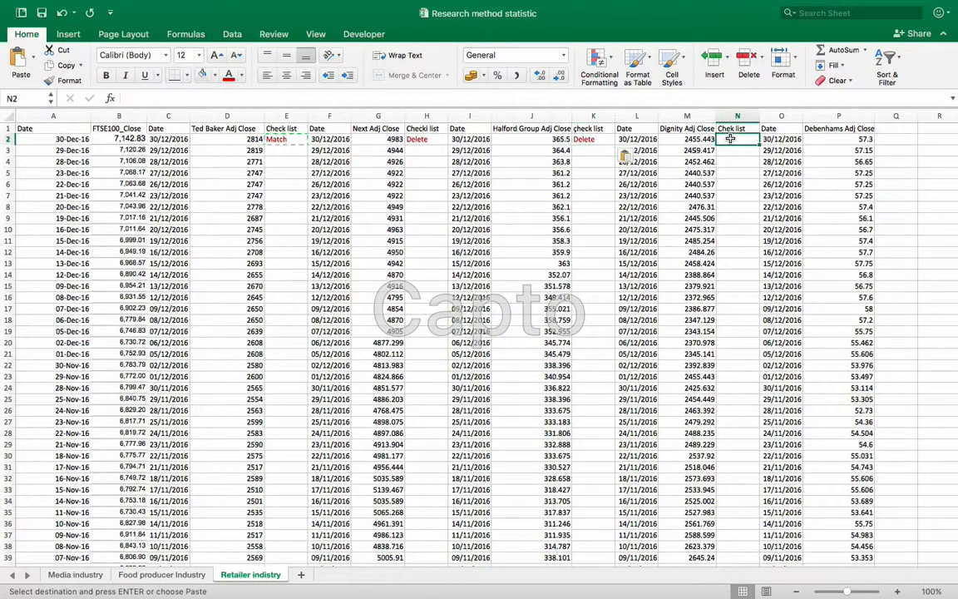
{"action": "key", "text": "super+v"}
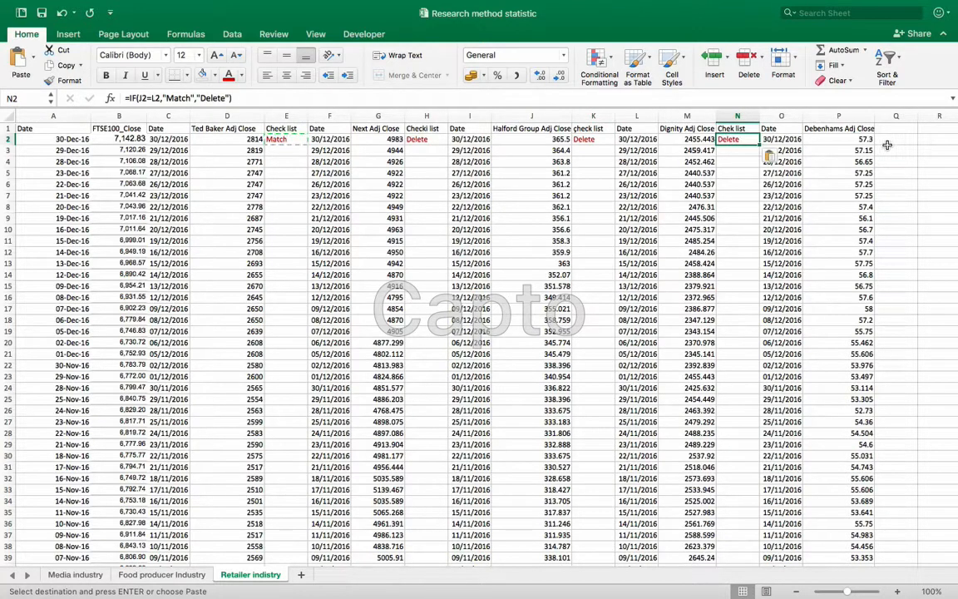
{"action": "left_click", "coordinate": [889, 142]}
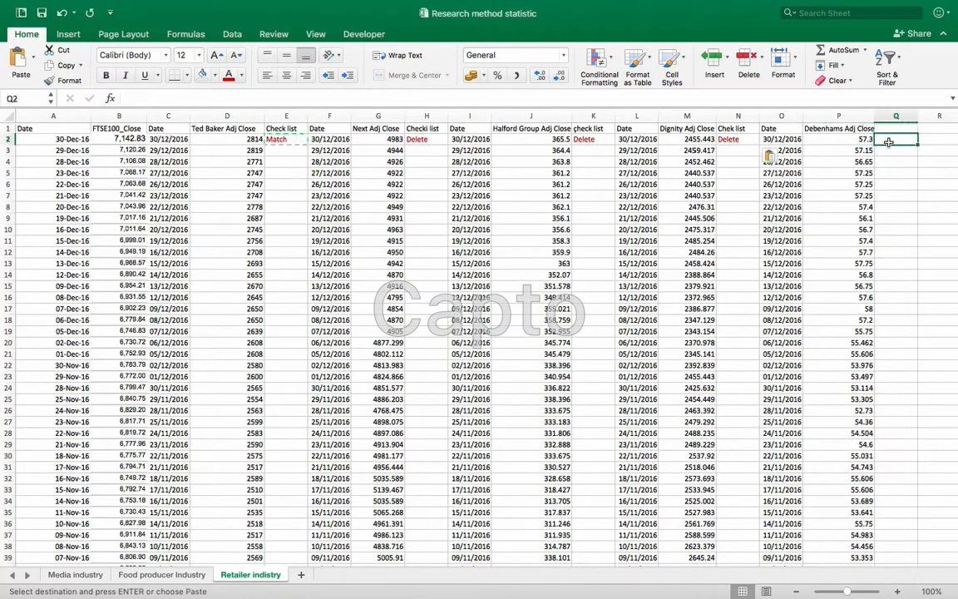
{"action": "key", "text": "super+v"}
Enter the header "Check list" in cell Q1, beside the Debenhams Adj Close column.
{"action": "left_click", "coordinate": [896, 129]}
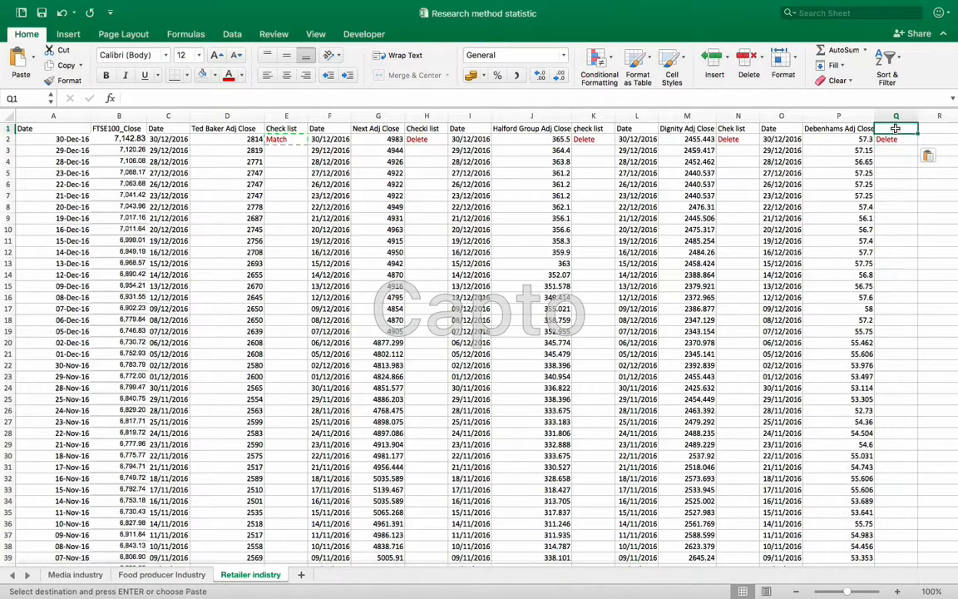
{"action": "type", "text": "Chec"}
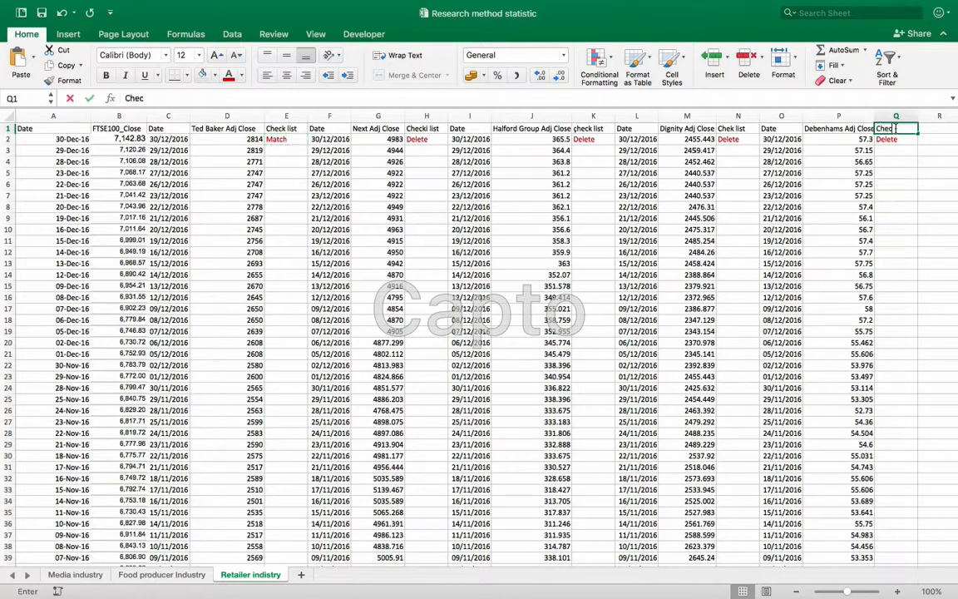
{"action": "type", "text": "k list"}
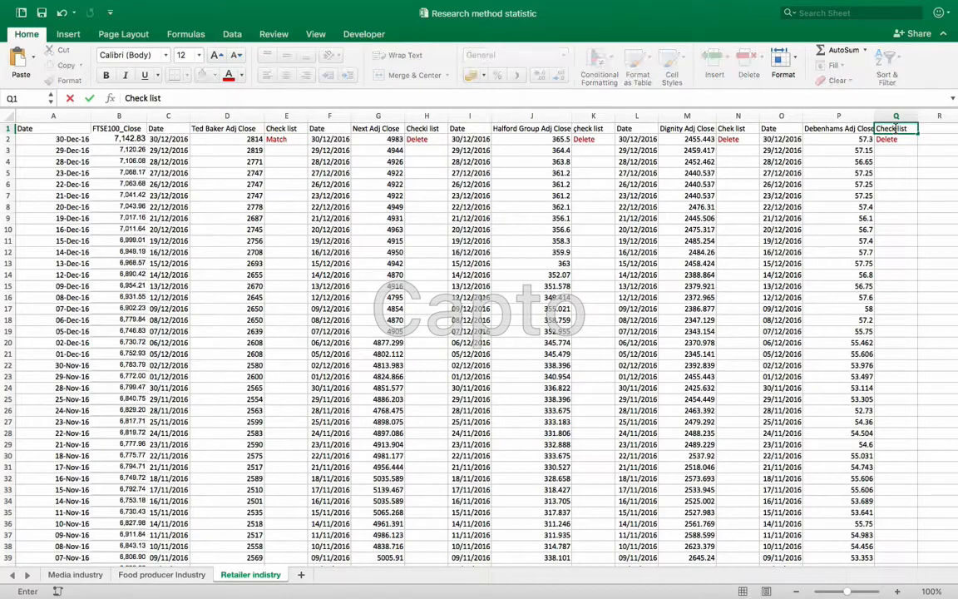
{"action": "key", "text": "Return"}
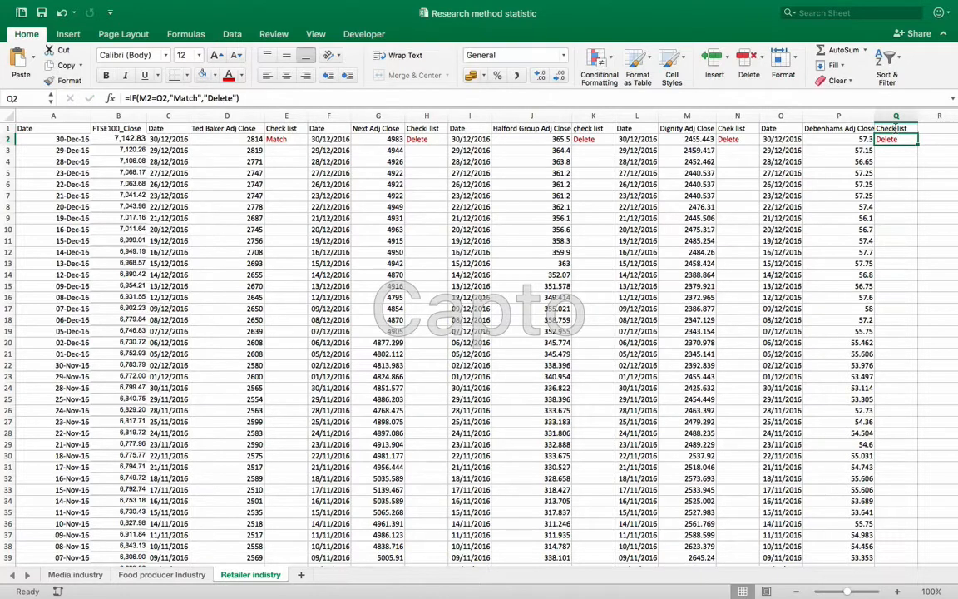
Change the IF formula in cell H2 to compare the FTSE100 date in A2 with the Next date in F2.
{"action": "left_click", "coordinate": [418, 139]}
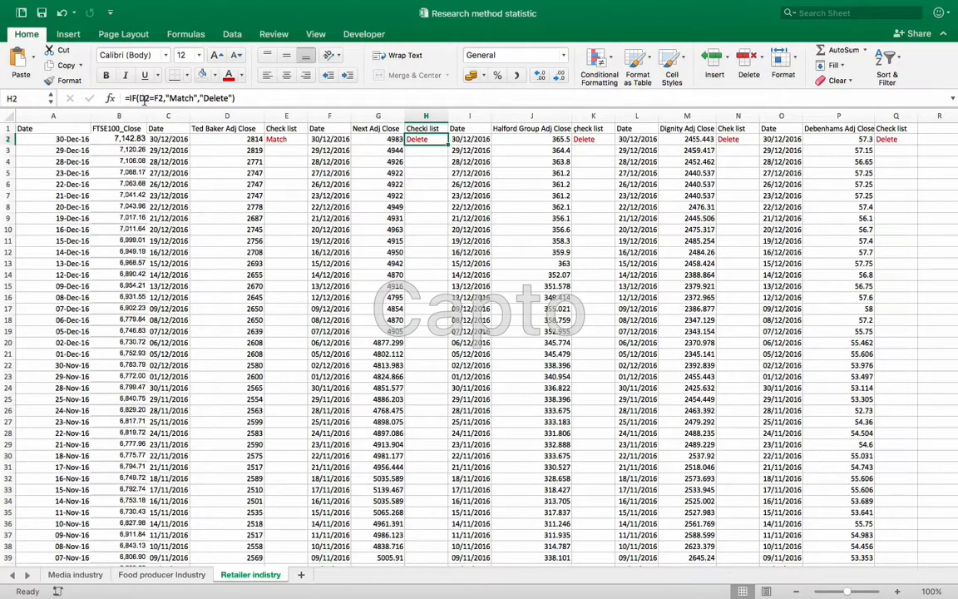
{"action": "left_click", "coordinate": [143, 99]}
{"action": "key", "text": "BackSpace"}
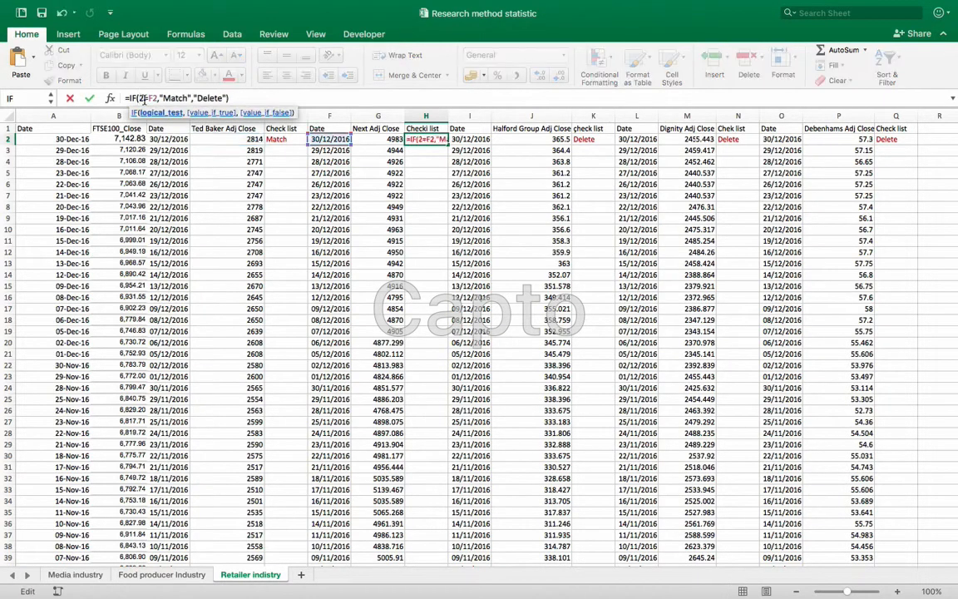
{"action": "type", "text": "a"}
{"action": "key", "text": "Return"}
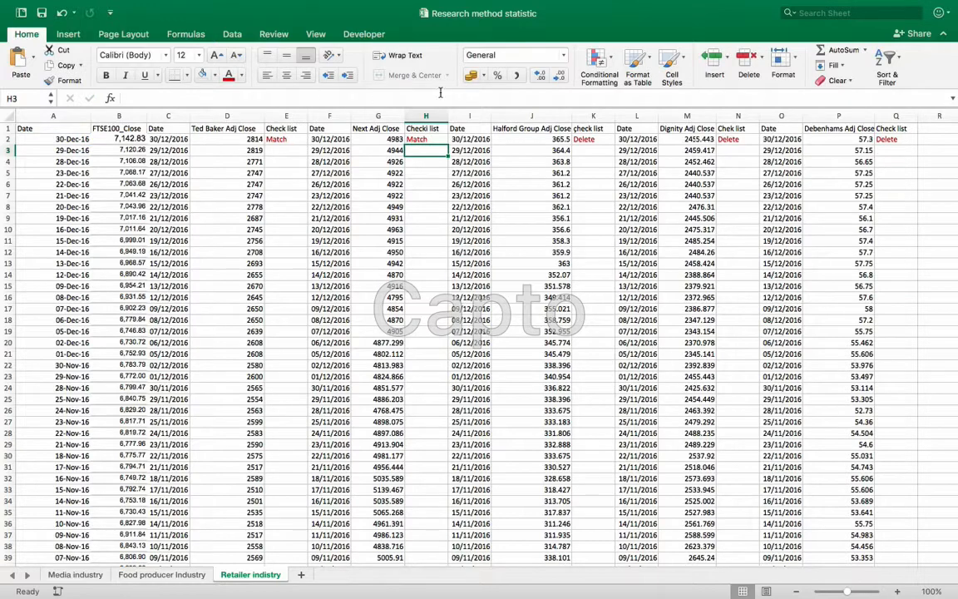
Correct the IF formula in cell K2 so it tests A2=I2, the Halford Group date.
{"action": "left_click", "coordinate": [586, 140]}
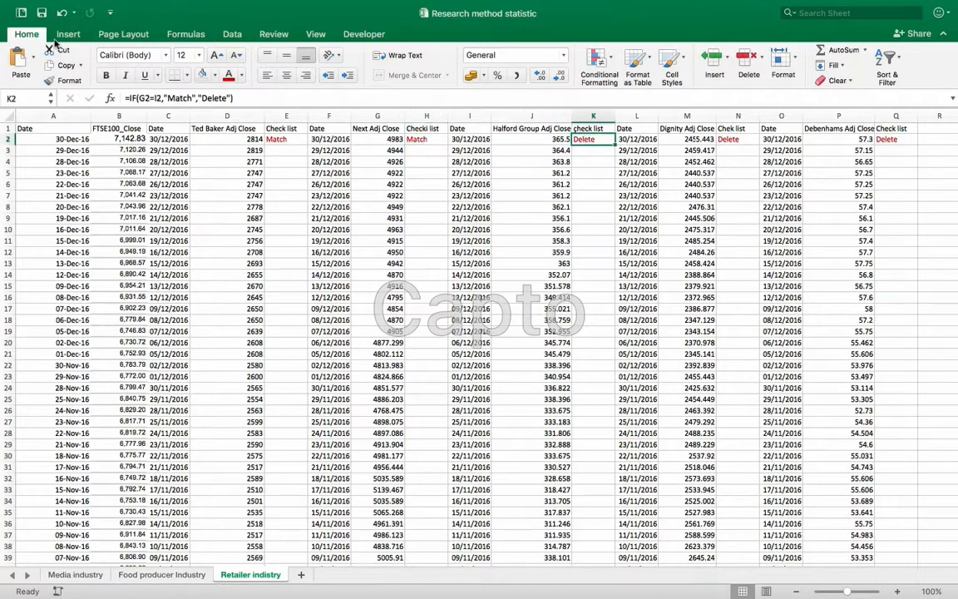
{"action": "left_click", "coordinate": [143, 98]}
{"action": "key", "text": "BackSpace"}
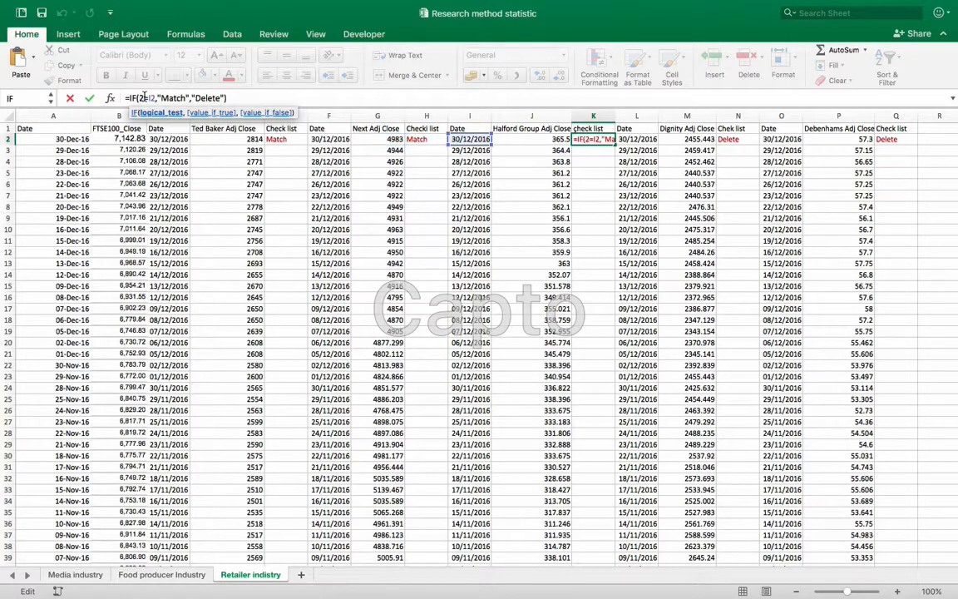
{"action": "type", "text": "a"}
{"action": "key", "text": "Return"}
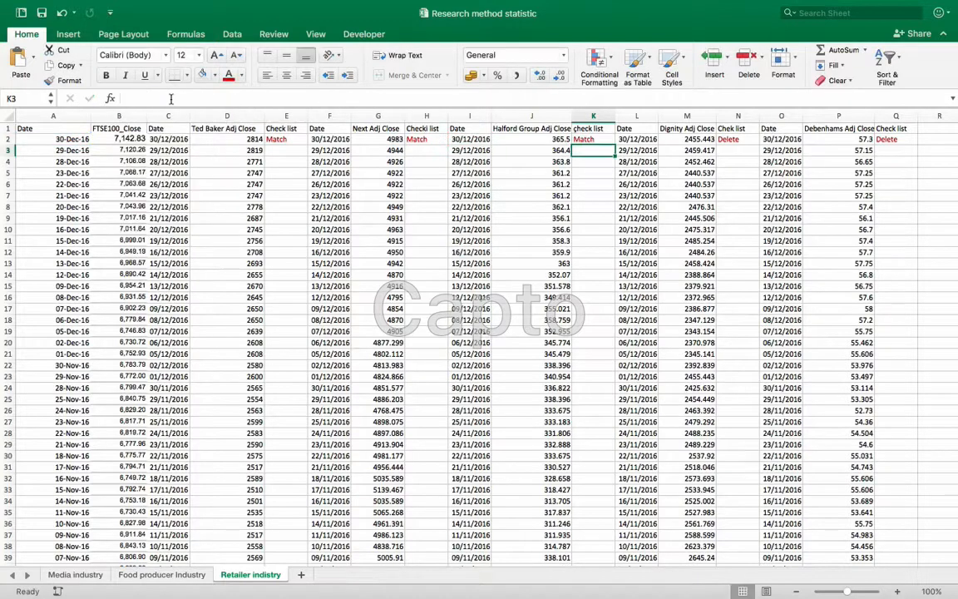
Edit the IF formula in cell N2 so its logical test reads A2=L2 for the Dignity date.
{"action": "left_click", "coordinate": [747, 139]}
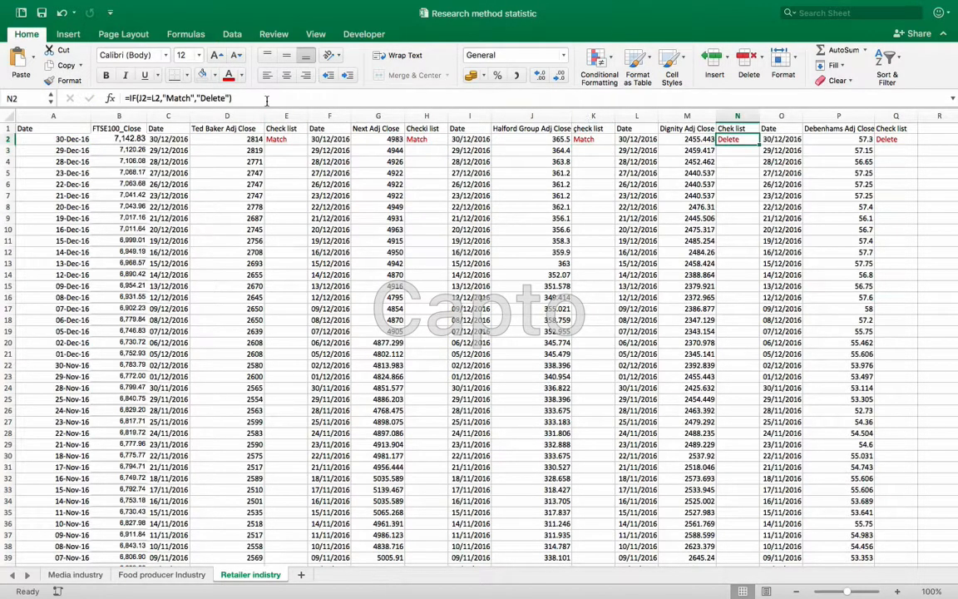
{"action": "left_click", "coordinate": [140, 98]}
{"action": "key", "text": "BackSpace"}
{"action": "key", "text": "BackSpace"}
{"action": "type", "text": "a2"}
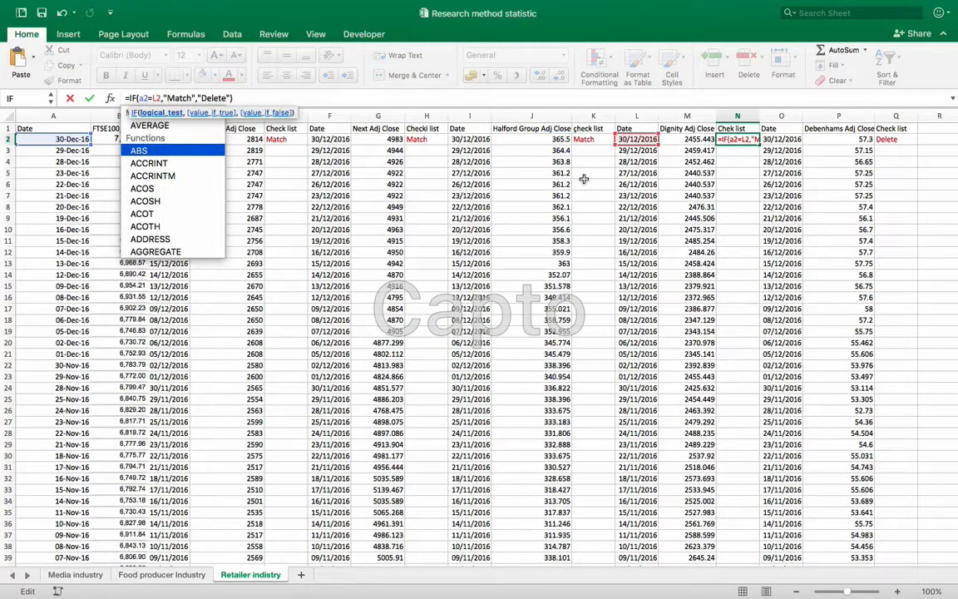
{"action": "key", "text": "Return"}
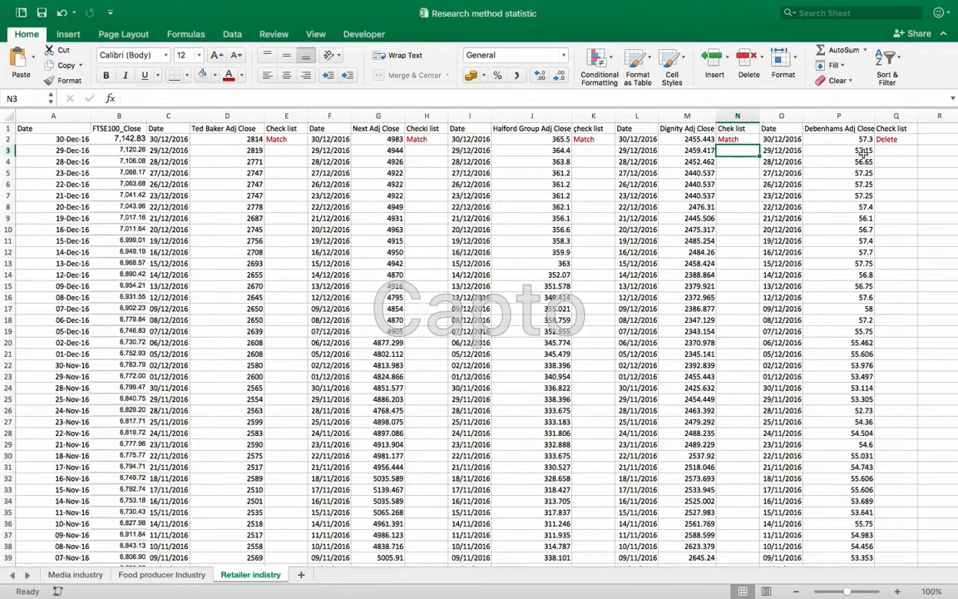
Replace the first reference of the IF formula in cell Q2 with A2, comparing it with the Debenhams date in O2.
{"action": "left_click", "coordinate": [896, 139]}
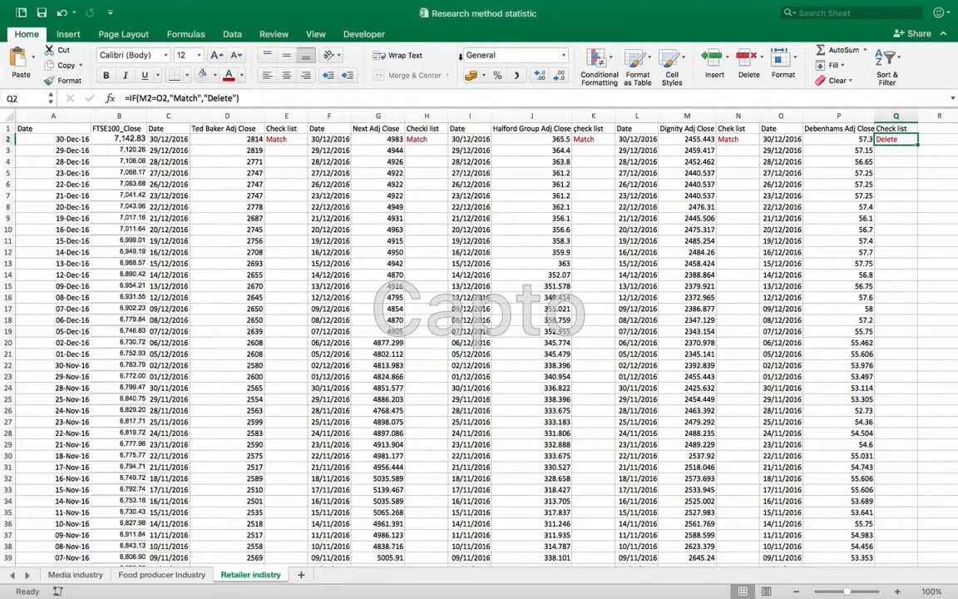
{"action": "left_click", "coordinate": [147, 98]}
{"action": "key", "text": "BackSpace"}
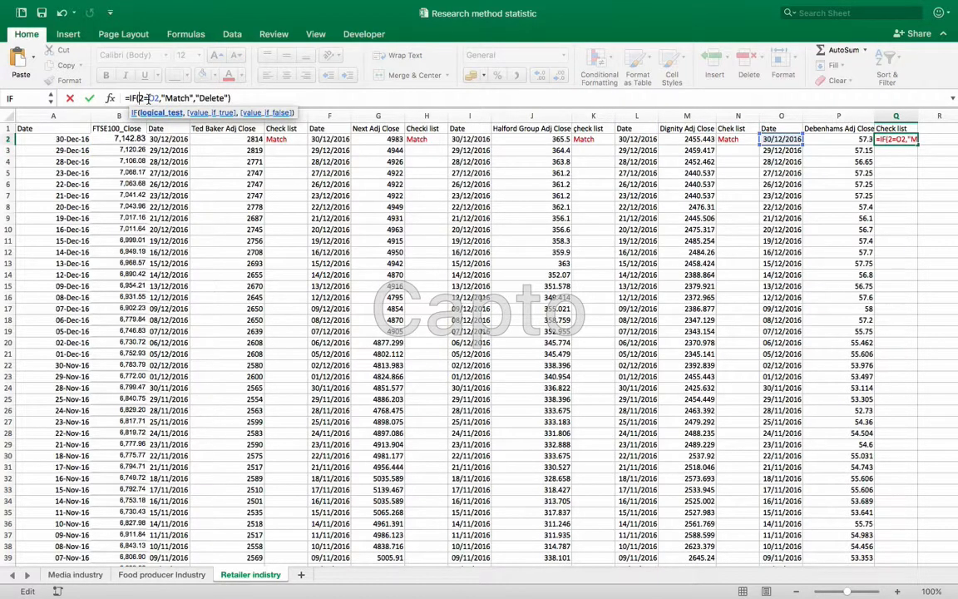
{"action": "type", "text": "a"}
{"action": "key", "text": "Return"}
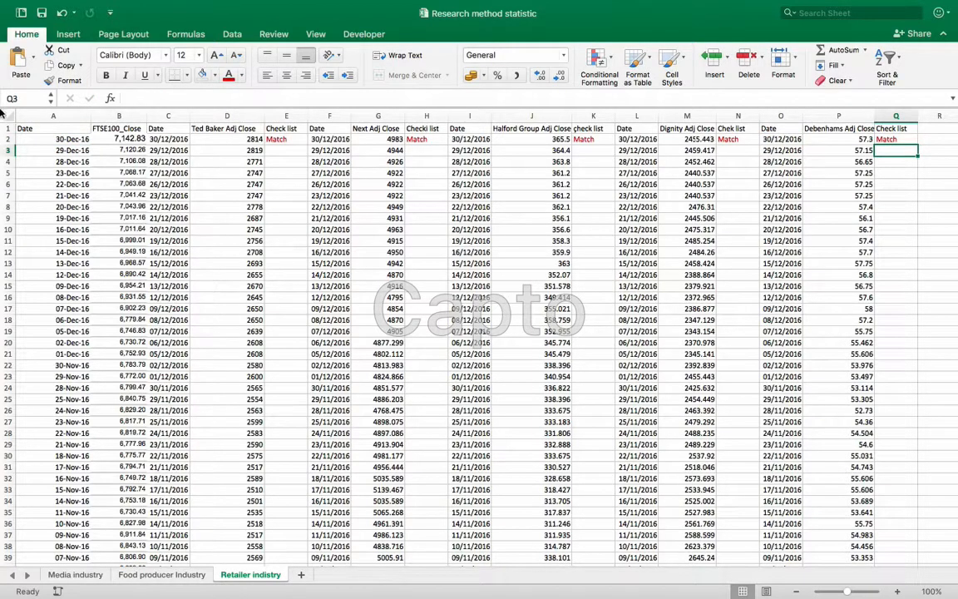
Fill the formula in cell E2 down the whole Ted Baker check list column.
{"action": "left_click", "coordinate": [289, 140]}
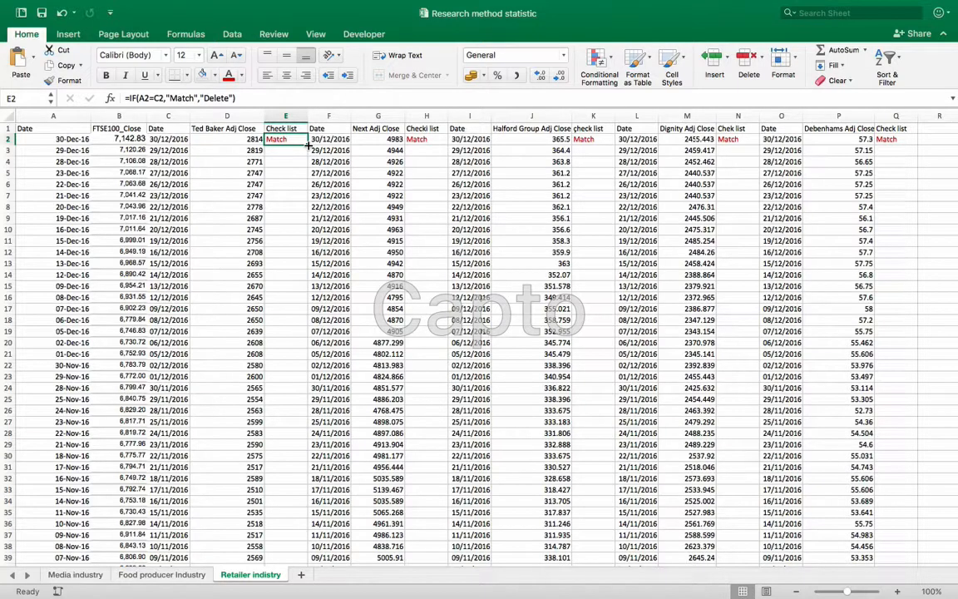
{"action": "double_click", "coordinate": [308, 145]}
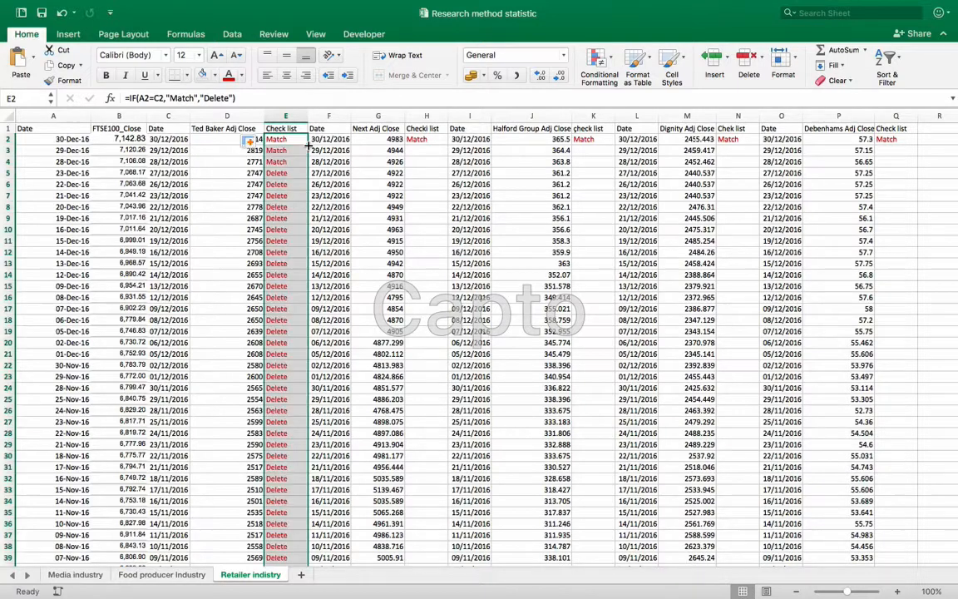
Fill the check list formulas in H2, K2, N2 and Q2 down their columns for Next, Halford Group, Dignity and Debenhams.
{"action": "left_click", "coordinate": [434, 139]}
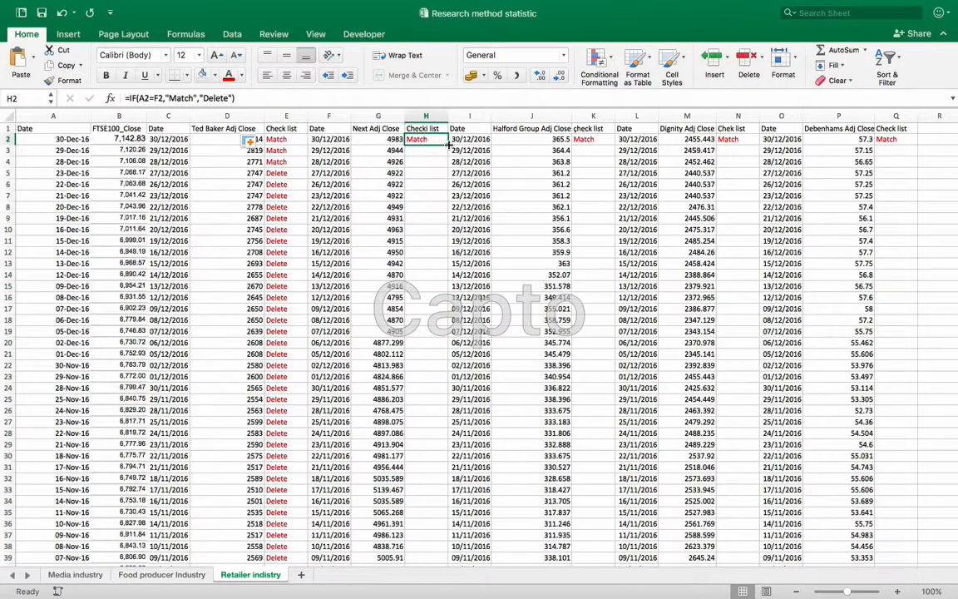
{"action": "double_click", "coordinate": [447, 145]}
{"action": "left_click", "coordinate": [593, 139]}
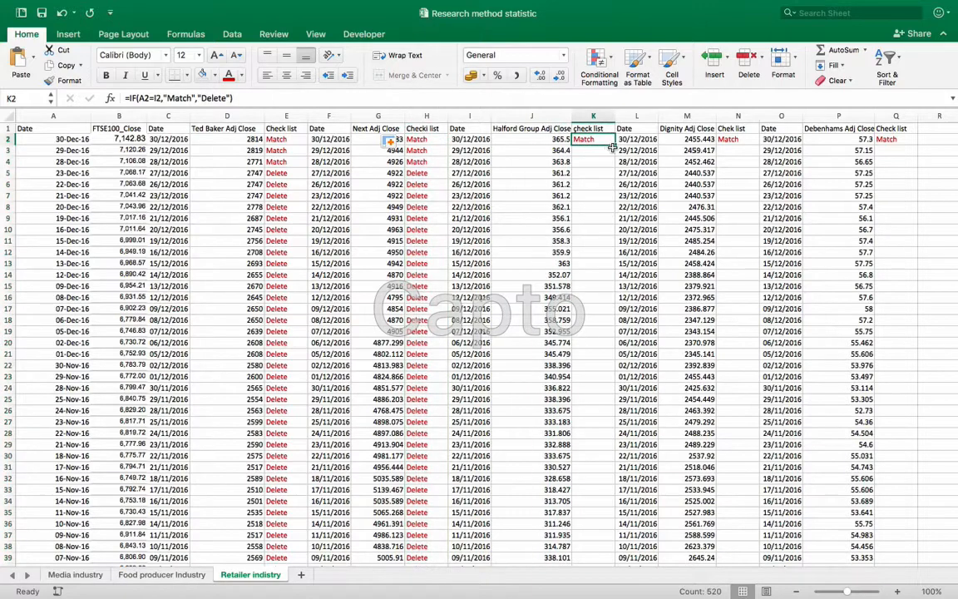
{"action": "double_click", "coordinate": [613, 145]}
{"action": "left_click", "coordinate": [752, 142]}
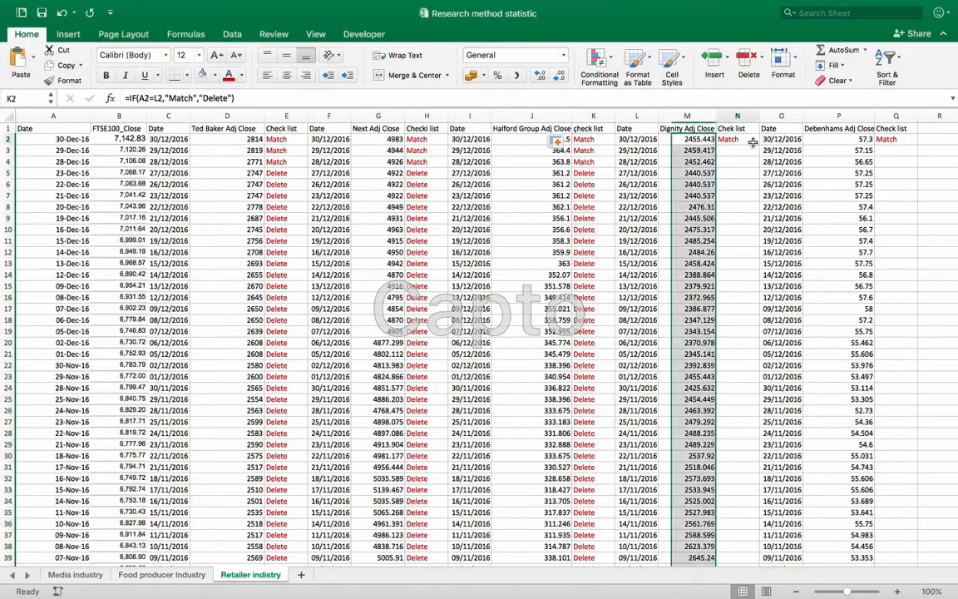
{"action": "double_click", "coordinate": [760, 144]}
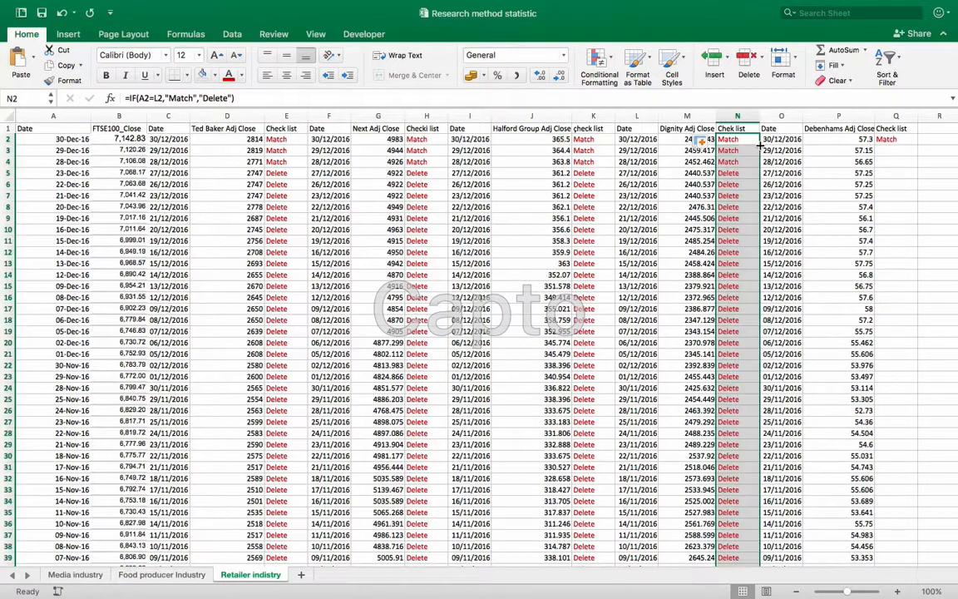
{"action": "left_click", "coordinate": [913, 141]}
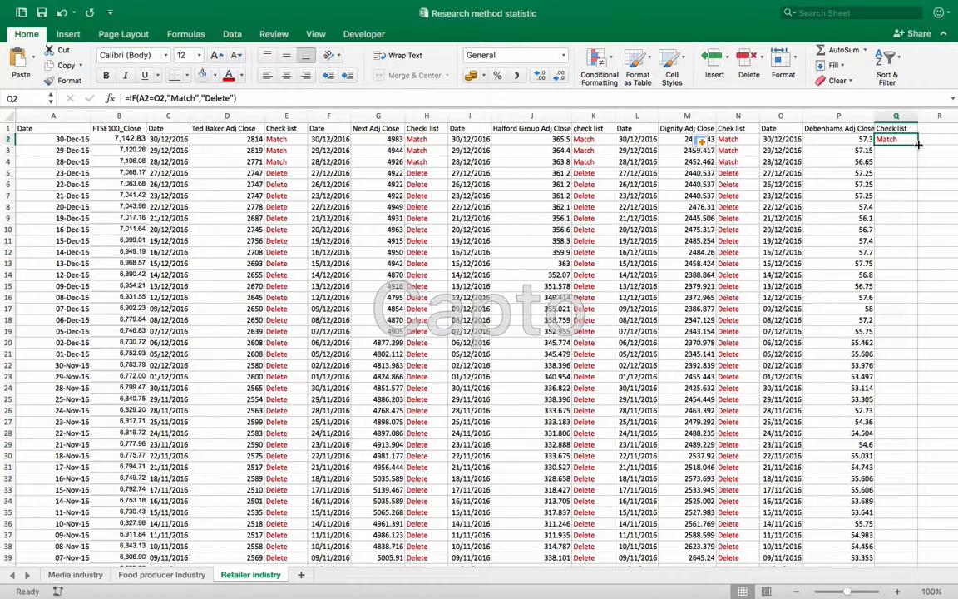
{"action": "double_click", "coordinate": [919, 144]}
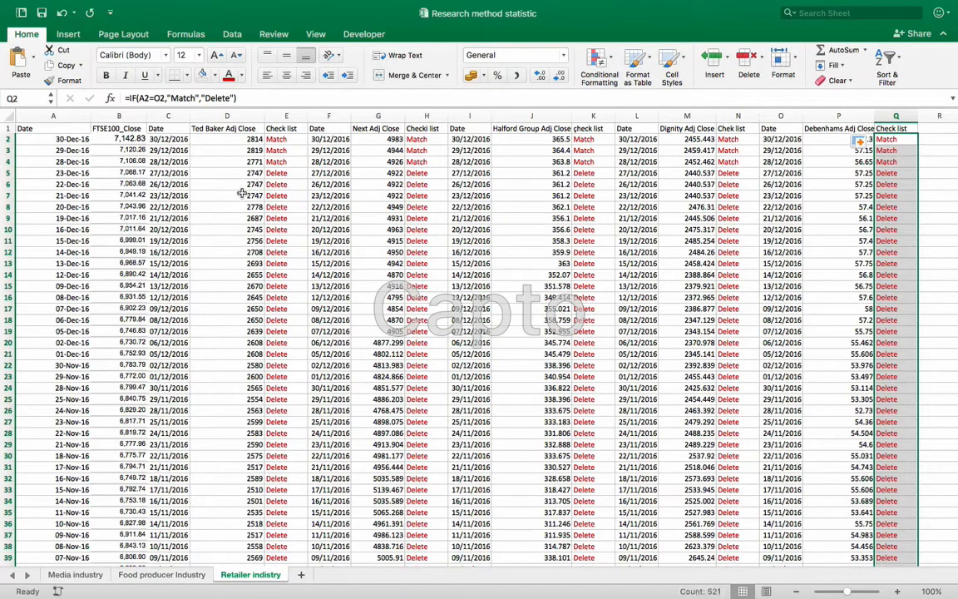
Delete the retailer cells C5:Q6 for 27/12/2016 and 26/12/2016, shifting the cells below up.
{"action": "left_click", "coordinate": [174, 176]}
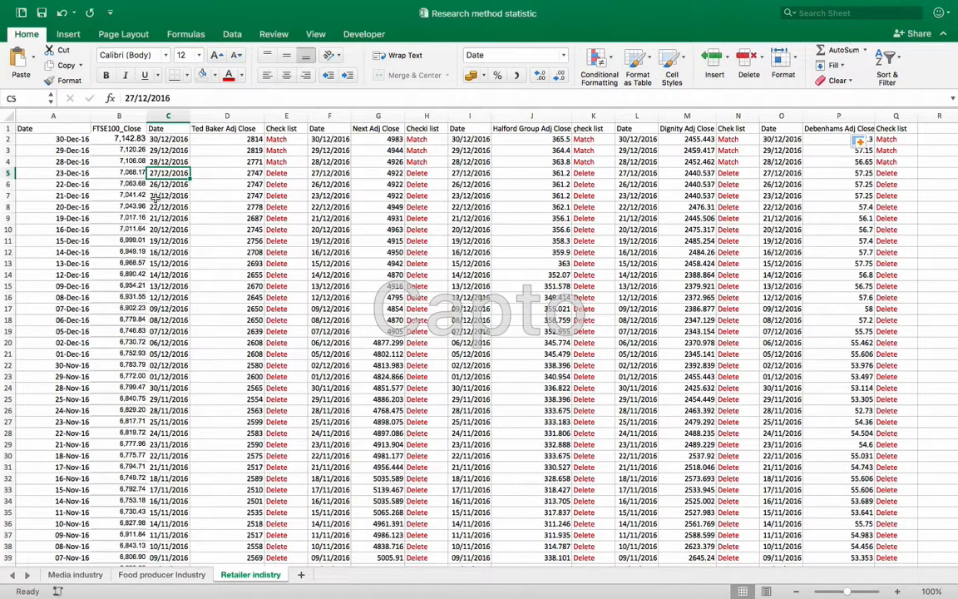
{"action": "left_click", "coordinate": [155, 196]}
{"action": "left_click_drag", "start_coordinate": [156, 173], "coordinate": [884, 185]}
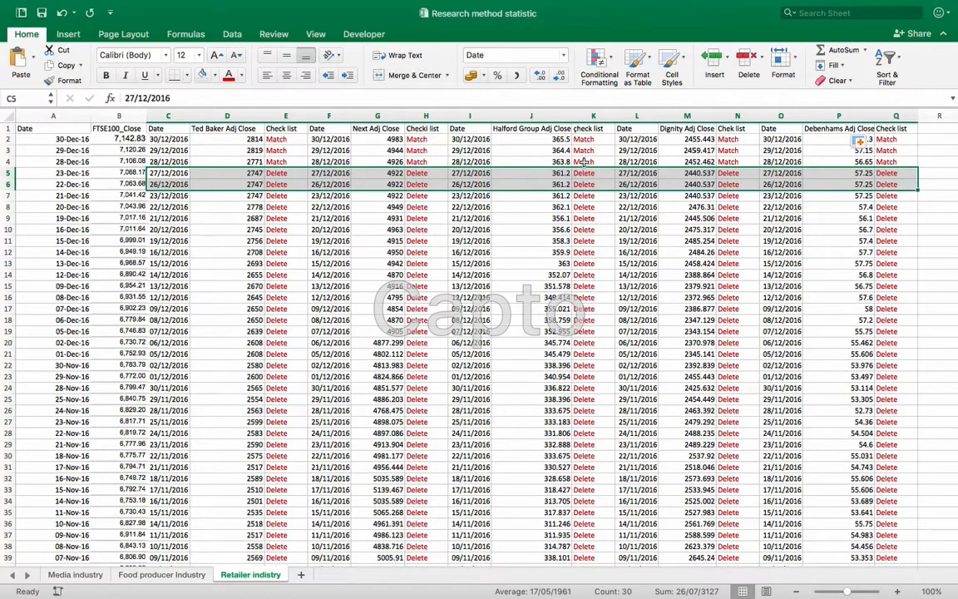
{"action": "right_click", "coordinate": [380, 181]}
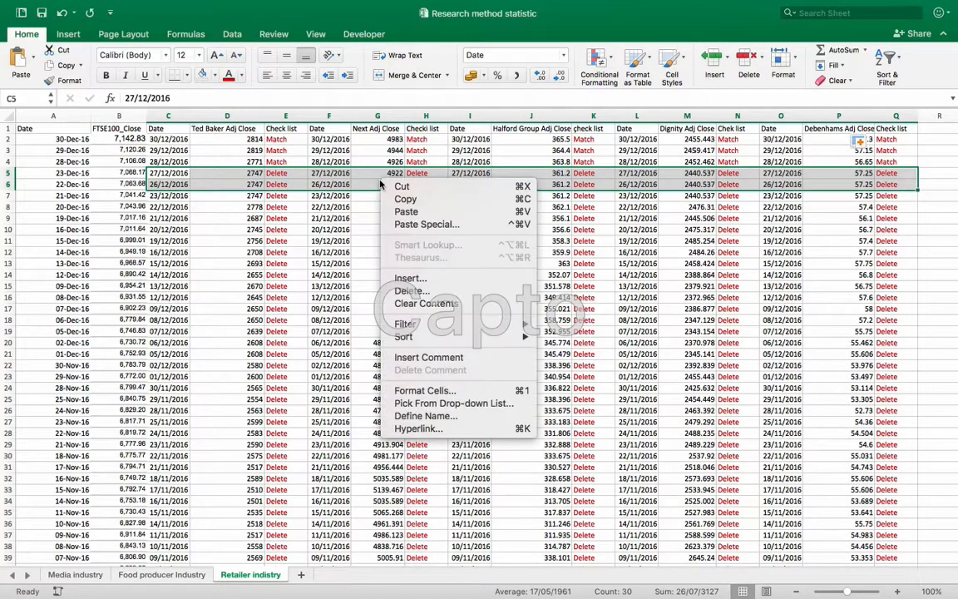
{"action": "left_click", "coordinate": [400, 292]}
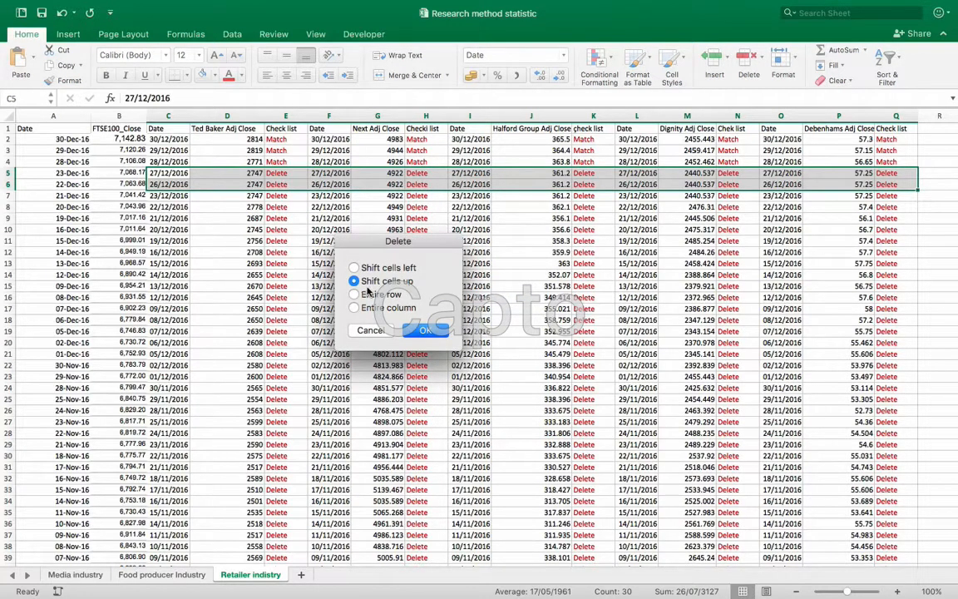
{"action": "left_click", "coordinate": [421, 331]}
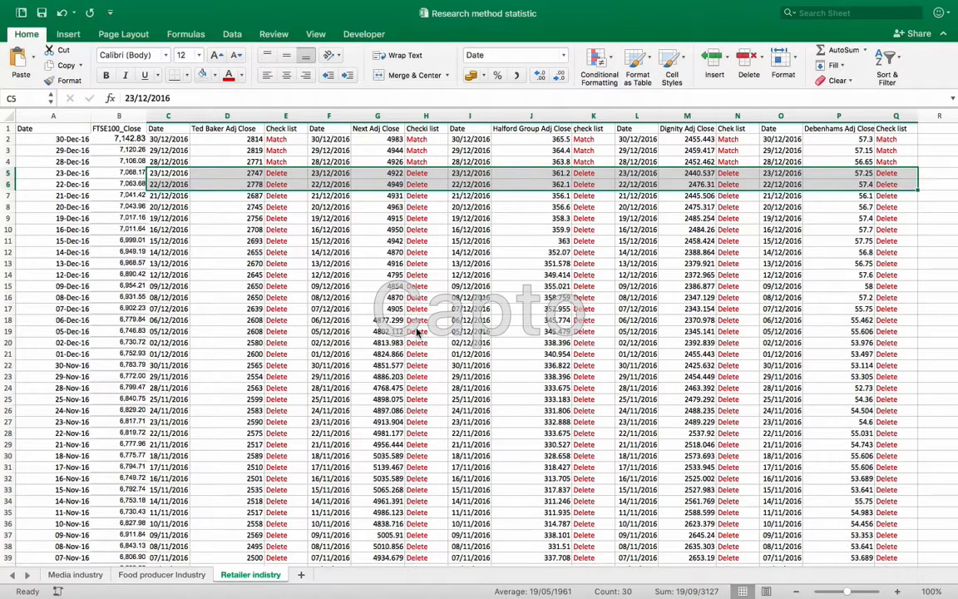
Refill the Ted Baker check list formula down from E4 and the Next check list formula down from H3.
{"action": "left_click", "coordinate": [292, 162]}
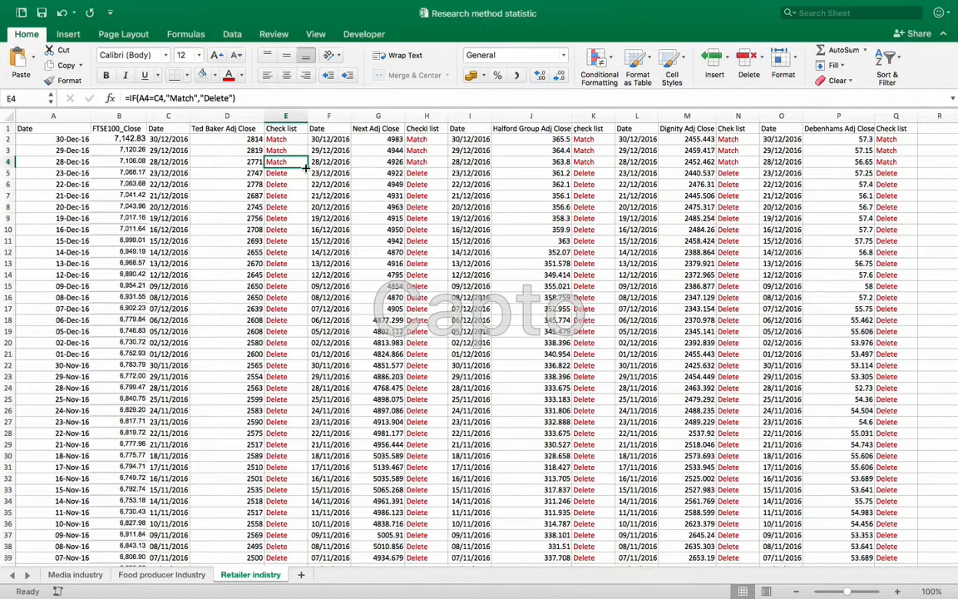
{"action": "double_click", "coordinate": [306, 168]}
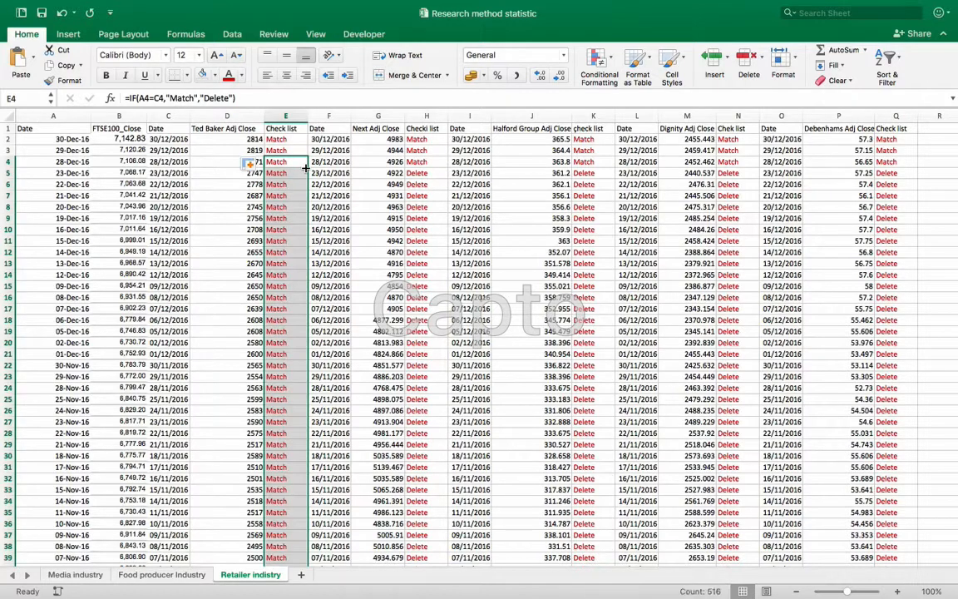
{"action": "left_click", "coordinate": [423, 151]}
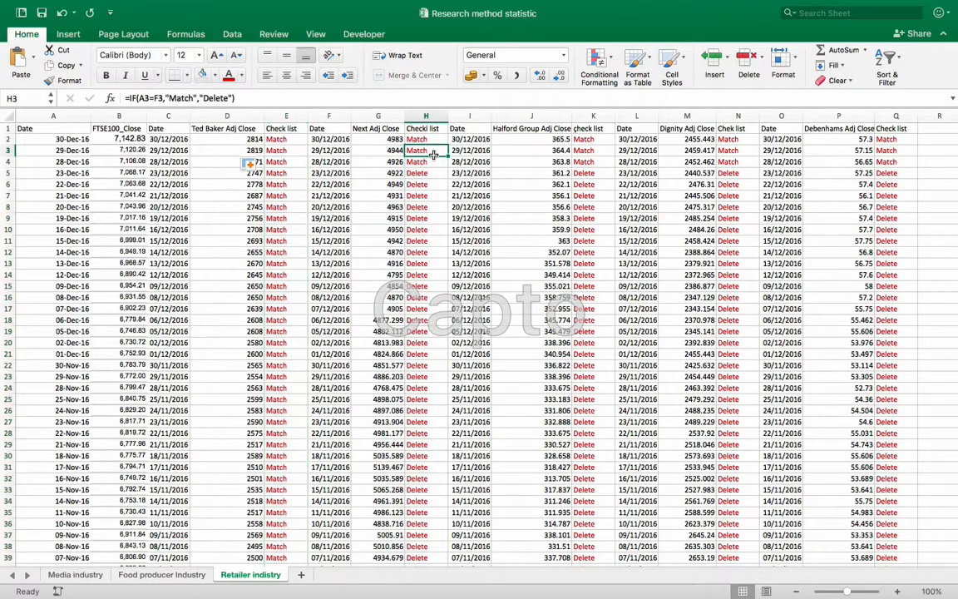
{"action": "left_click", "coordinate": [451, 158]}
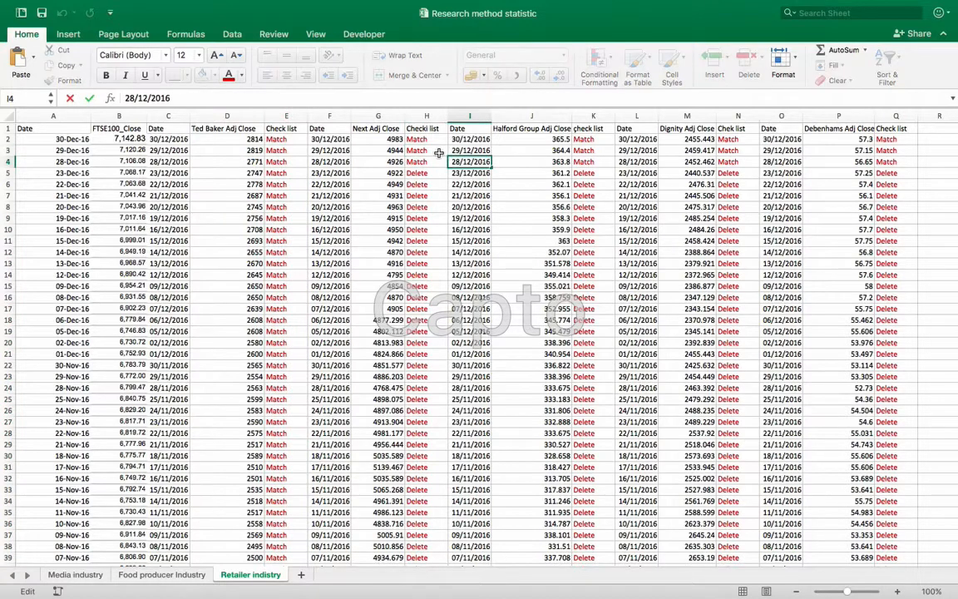
{"action": "left_click", "coordinate": [444, 153]}
{"action": "double_click", "coordinate": [445, 155]}
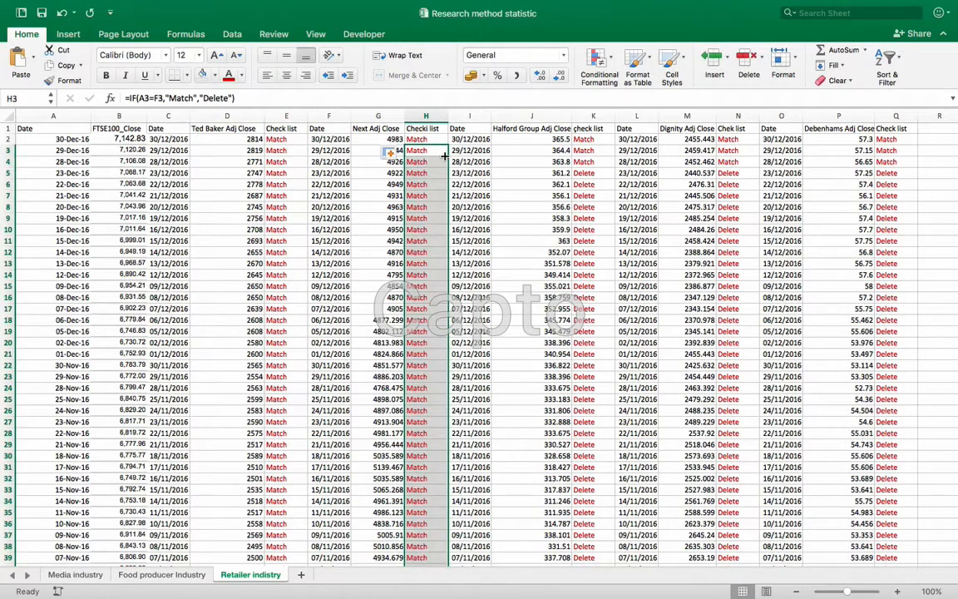
Refill the Halford Group, Dignity and Debenhams check list formulas down their columns from K3, N3 and Q3.
{"action": "left_click", "coordinate": [595, 152]}
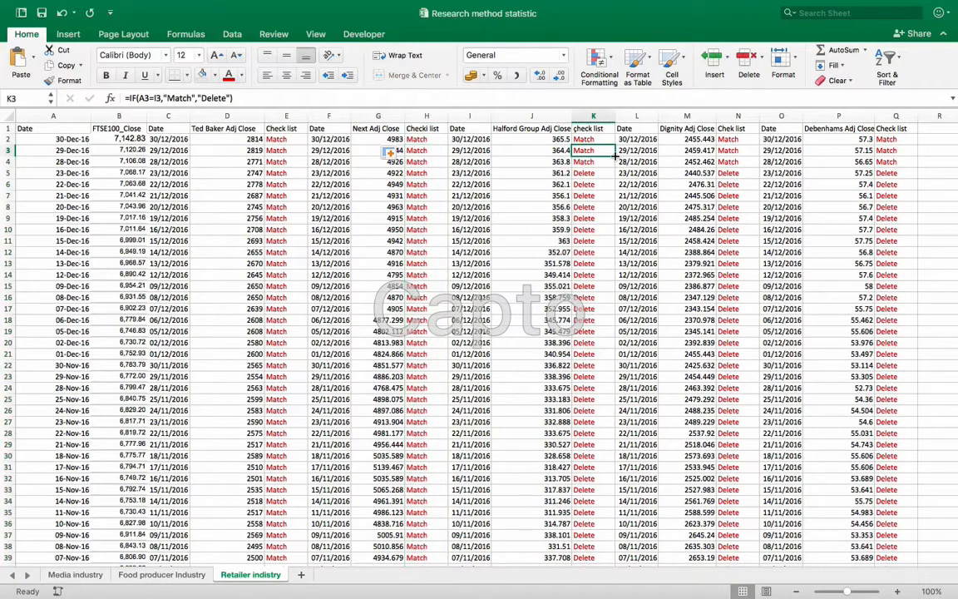
{"action": "double_click", "coordinate": [615, 155]}
{"action": "left_click", "coordinate": [732, 153]}
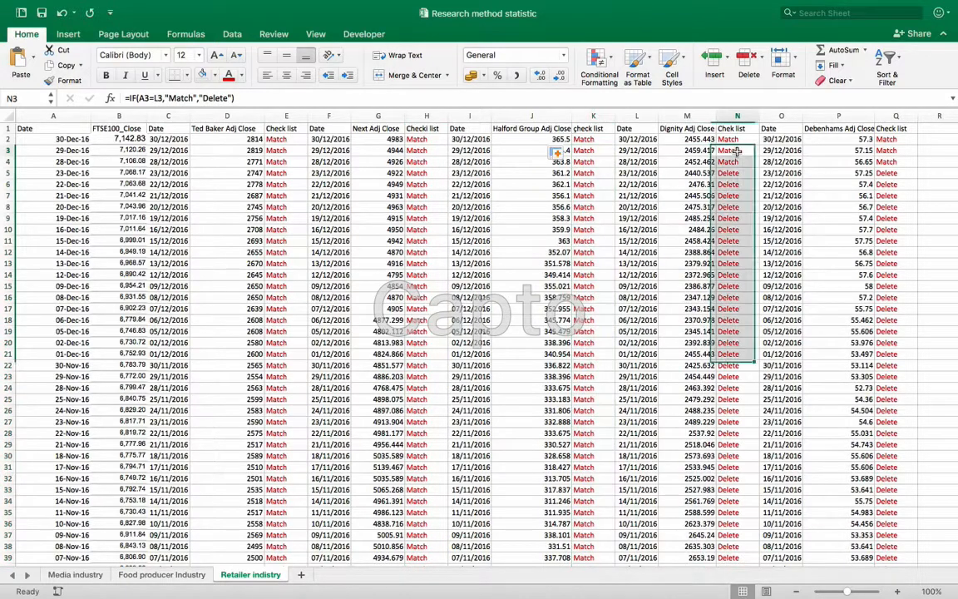
{"action": "double_click", "coordinate": [760, 157]}
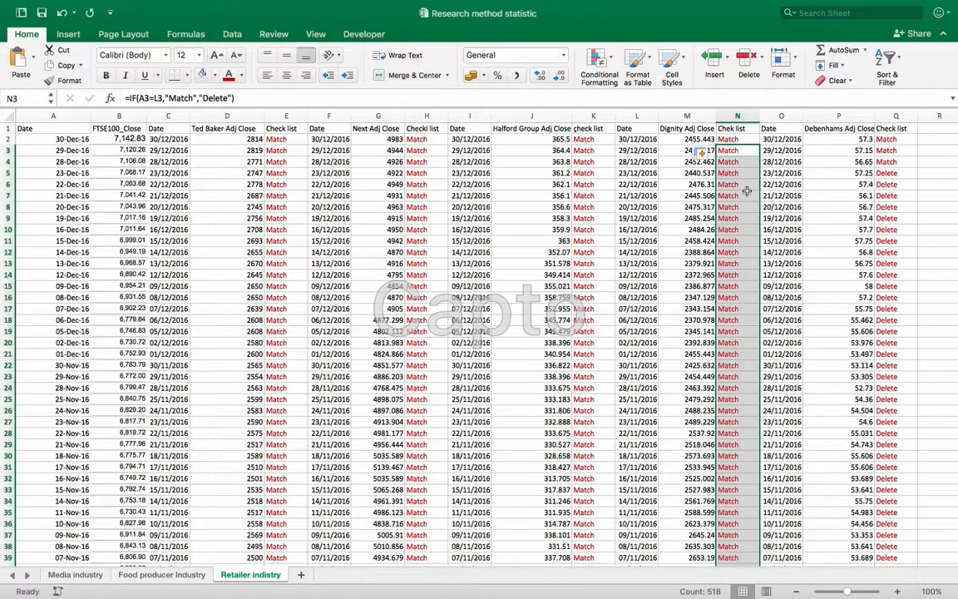
{"action": "left_click", "coordinate": [896, 151]}
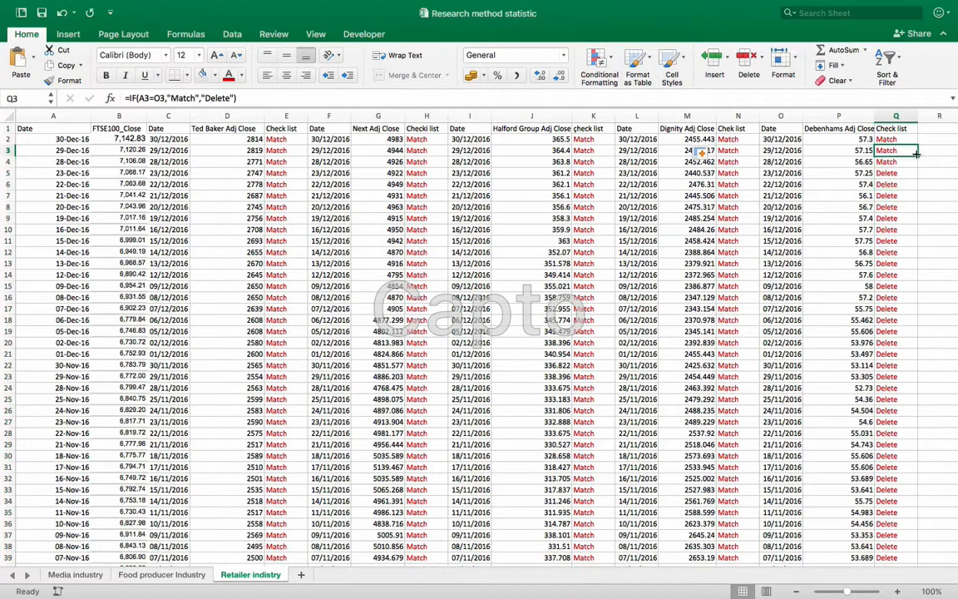
{"action": "double_click", "coordinate": [917, 154]}
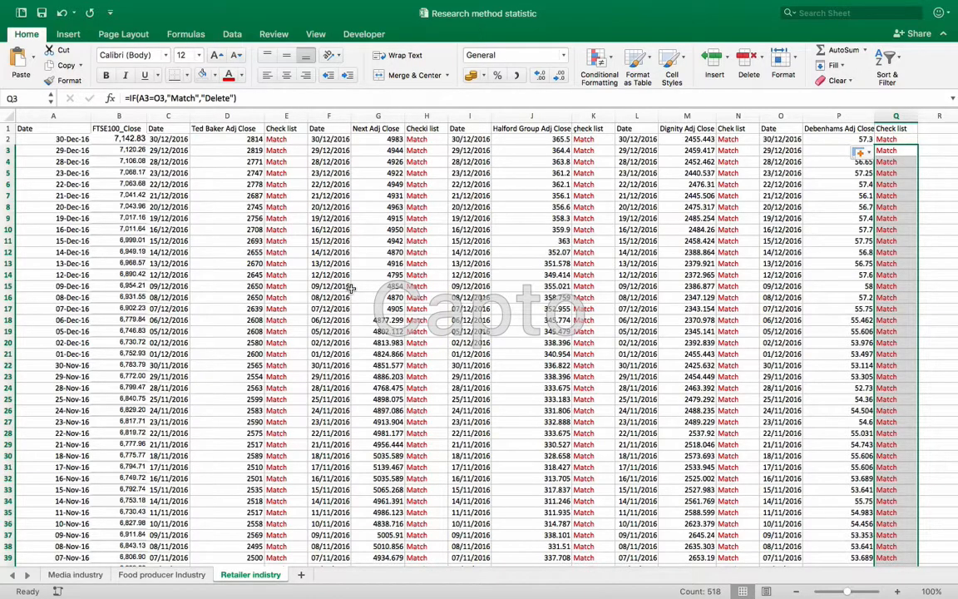
Find the next mismatched date and delete the retailer cells C89:Q89 for 29/08/2016, shifting the cells below up.
{"action": "scroll", "coordinate": [351, 288], "scroll_direction": "down", "scroll_amount": 15}
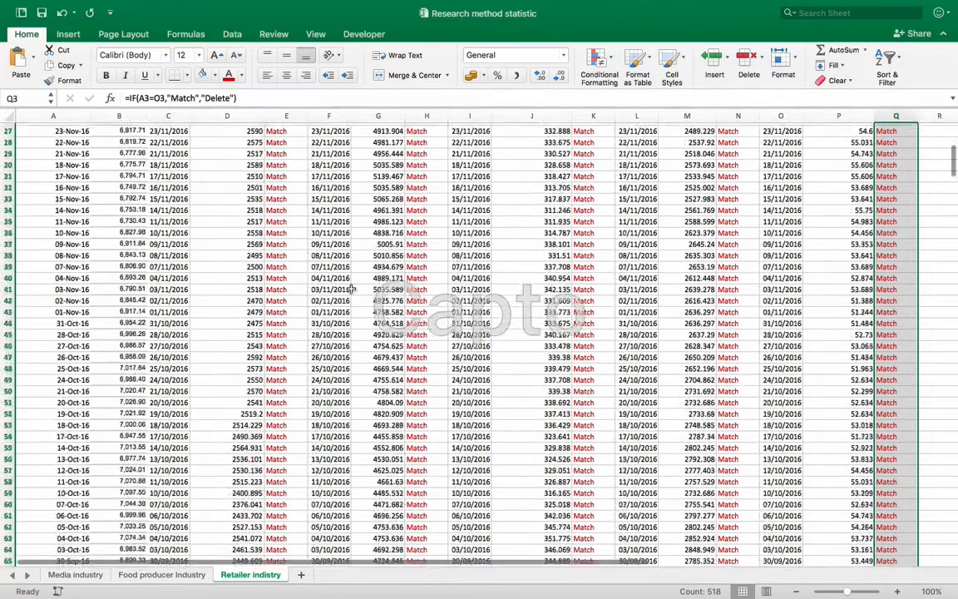
{"action": "scroll", "coordinate": [351, 288], "scroll_direction": "down", "scroll_amount": 10}
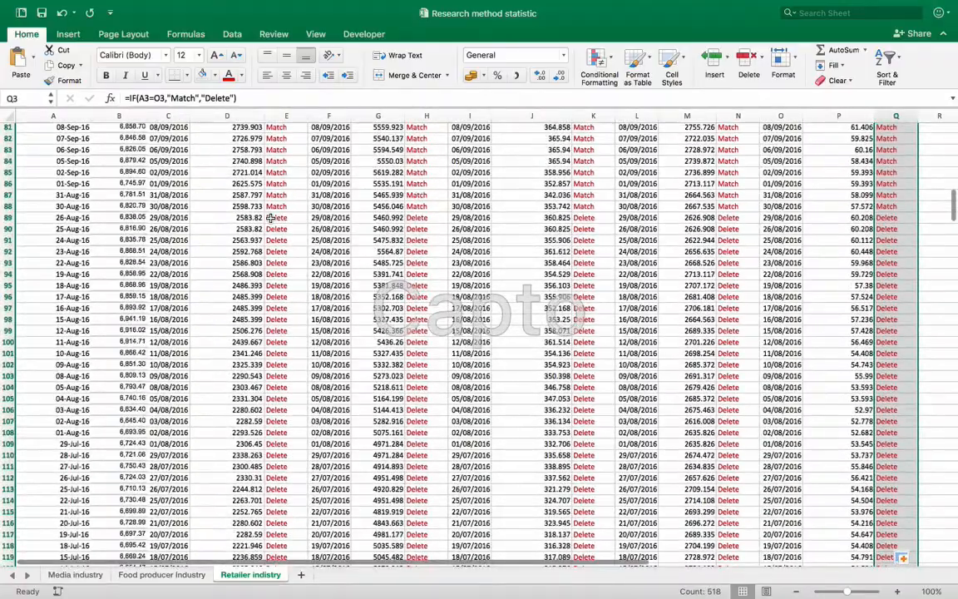
{"action": "left_click", "coordinate": [271, 218]}
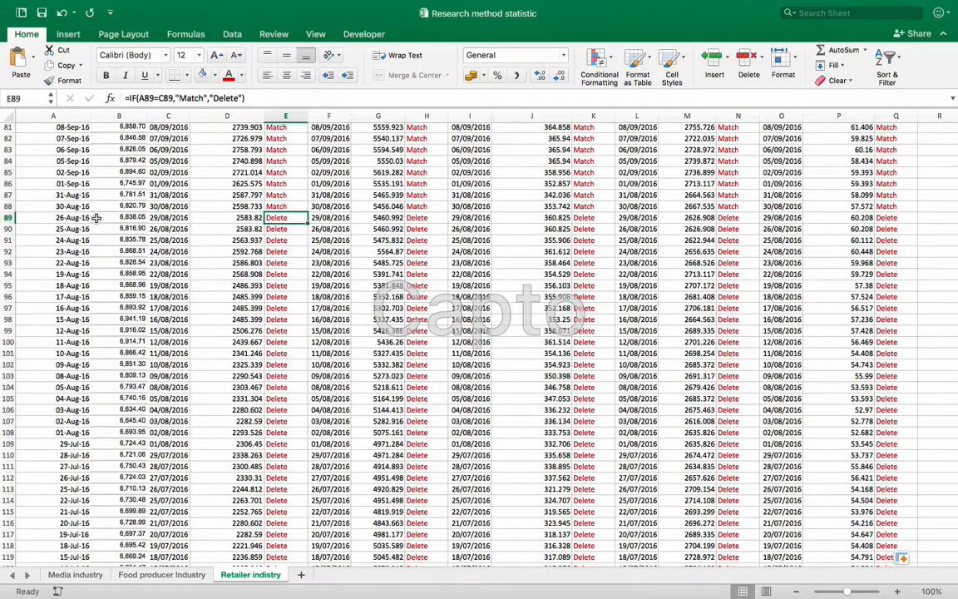
{"action": "left_click", "coordinate": [171, 217]}
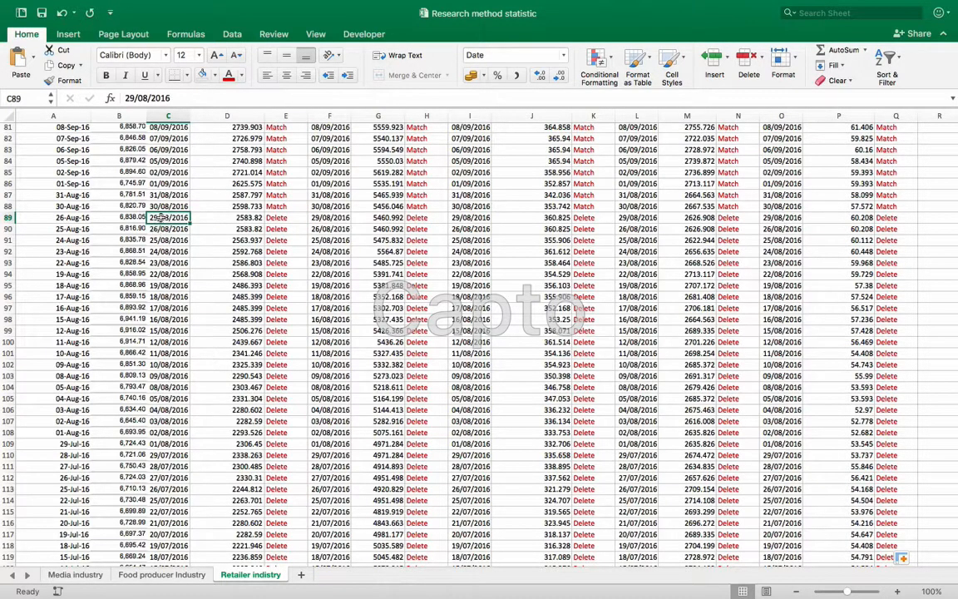
{"action": "left_click_drag", "start_coordinate": [161, 217], "coordinate": [889, 218]}
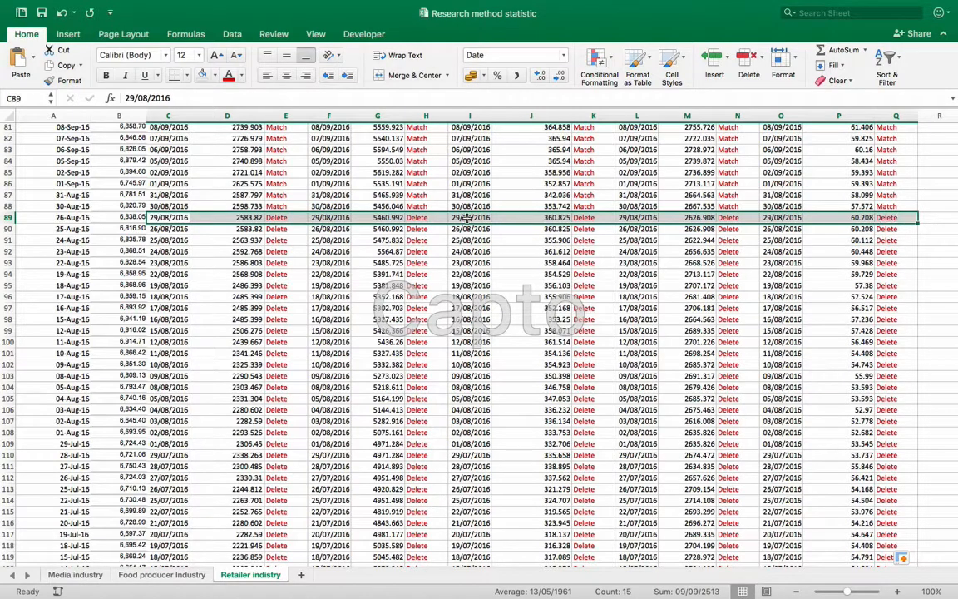
{"action": "right_click", "coordinate": [408, 220]}
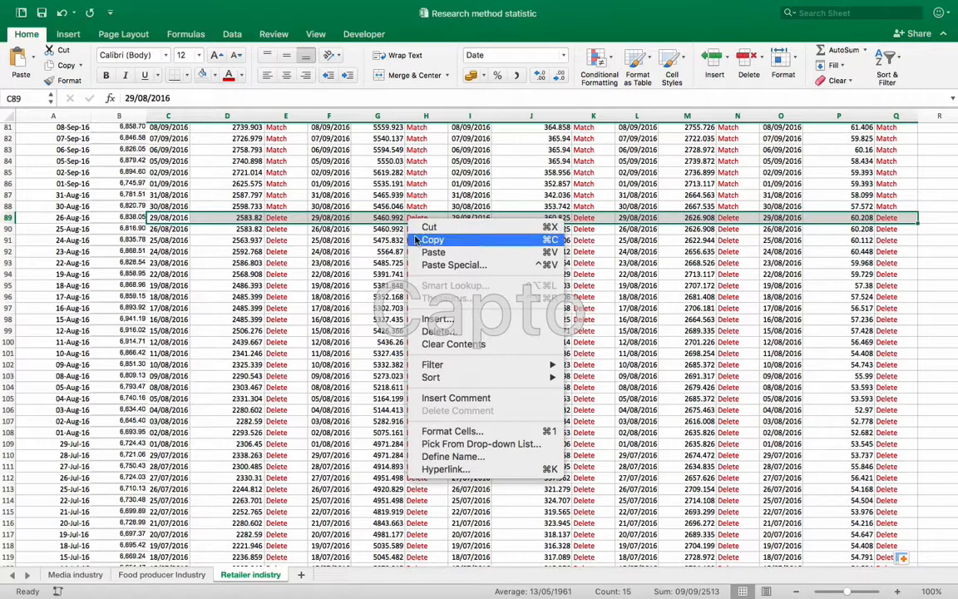
{"action": "left_click", "coordinate": [431, 332]}
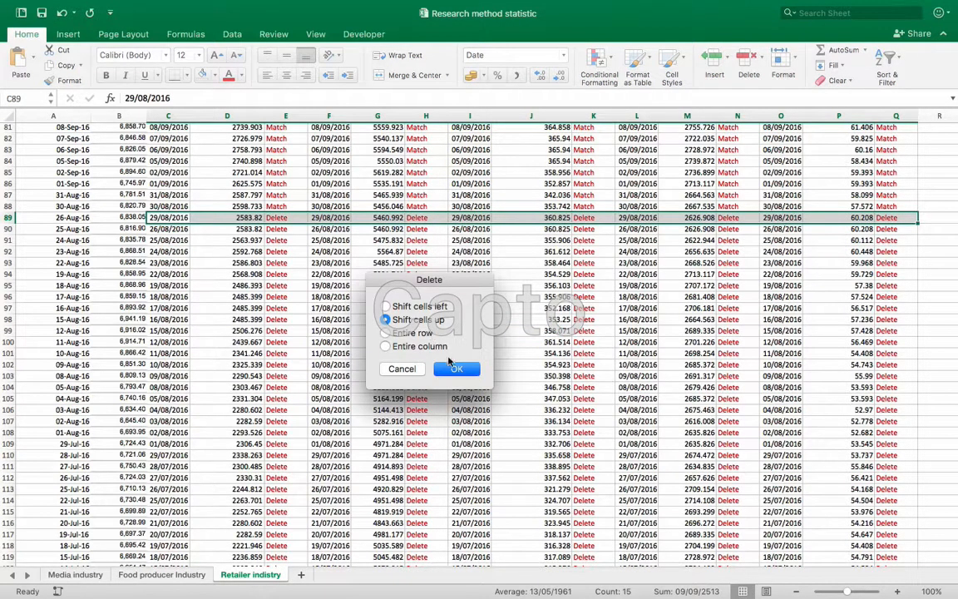
{"action": "left_click", "coordinate": [454, 370]}
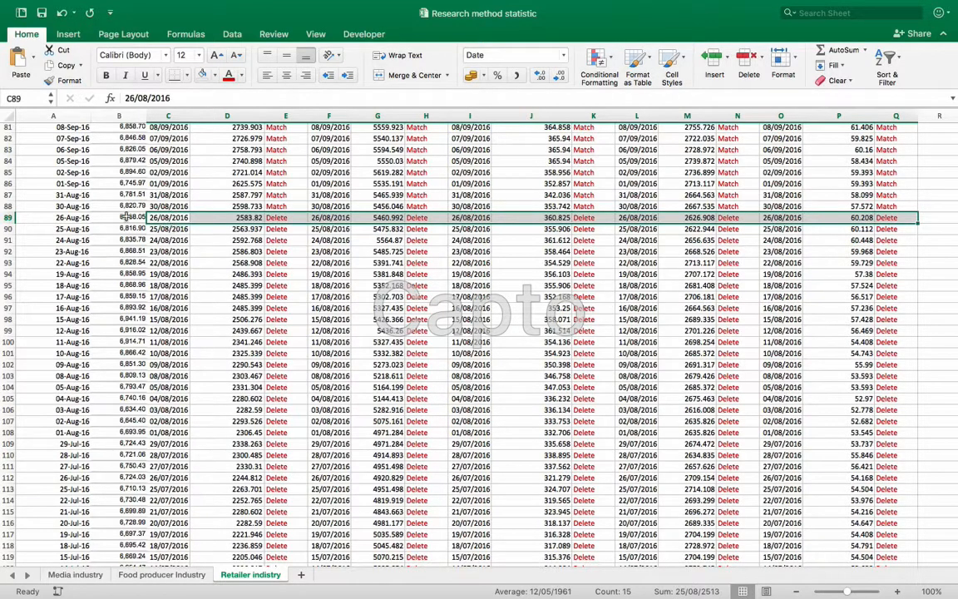
Refill the Ted Baker check list formula down from E88 and the Next check list formula down from H88.
{"action": "left_click", "coordinate": [285, 205]}
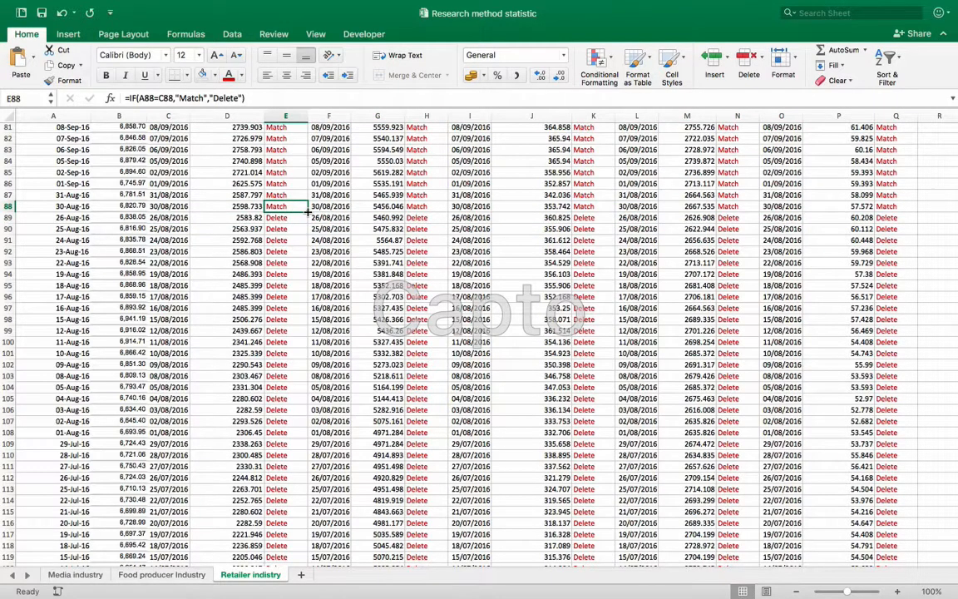
{"action": "double_click", "coordinate": [308, 211]}
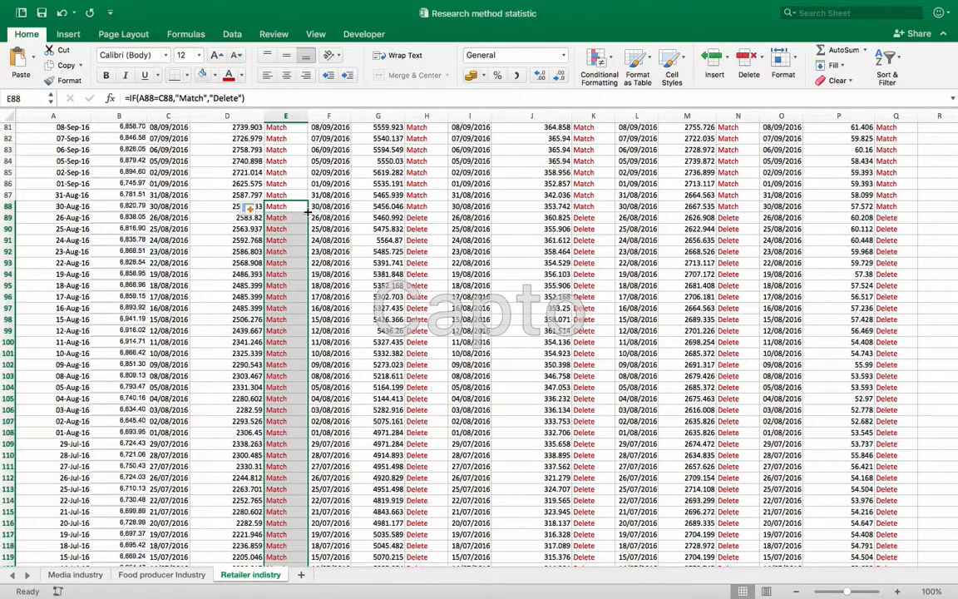
{"action": "left_click", "coordinate": [436, 207]}
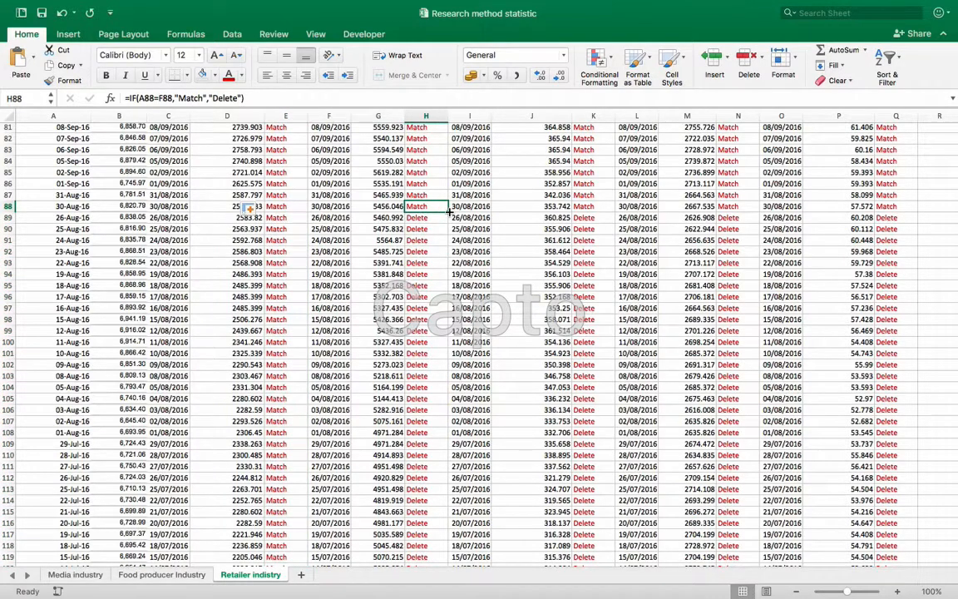
{"action": "double_click", "coordinate": [450, 212]}
Refill the Halford Group, Dignity and Debenhams check list formulas down their columns from K88, N88 and Q88.
{"action": "left_click", "coordinate": [587, 207]}
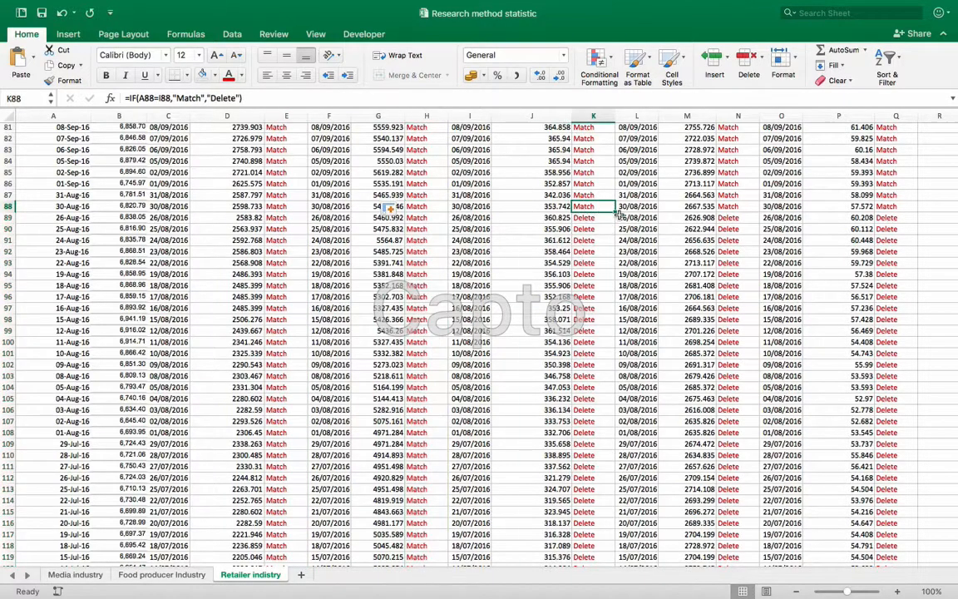
{"action": "double_click", "coordinate": [617, 213]}
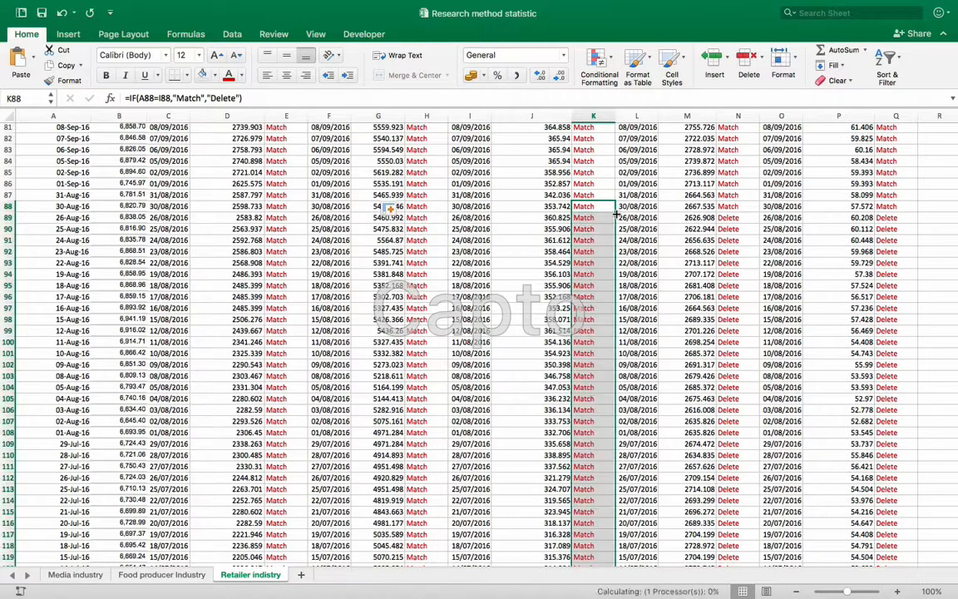
{"action": "left_click", "coordinate": [731, 207]}
{"action": "double_click", "coordinate": [760, 214]}
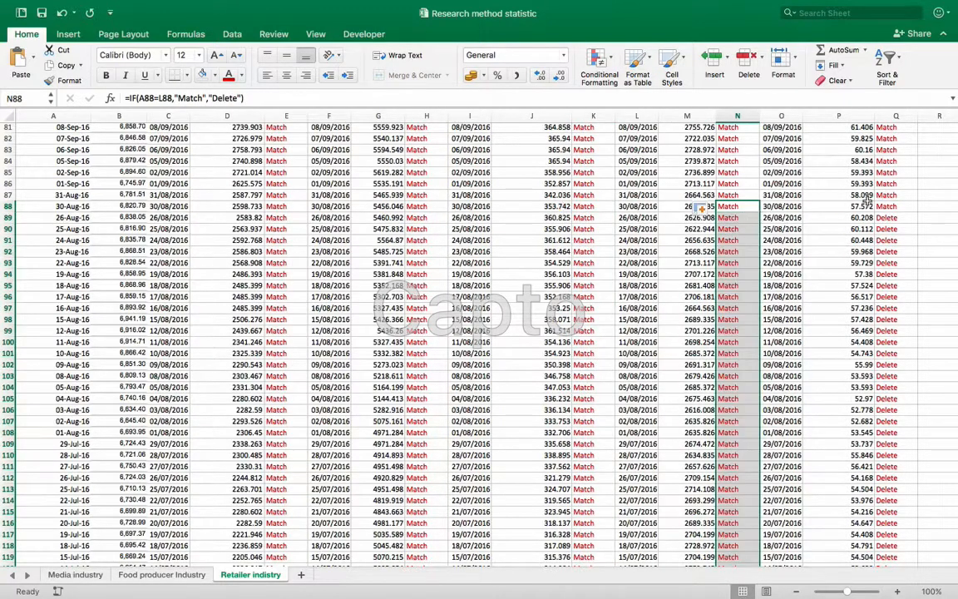
{"action": "left_click", "coordinate": [892, 207]}
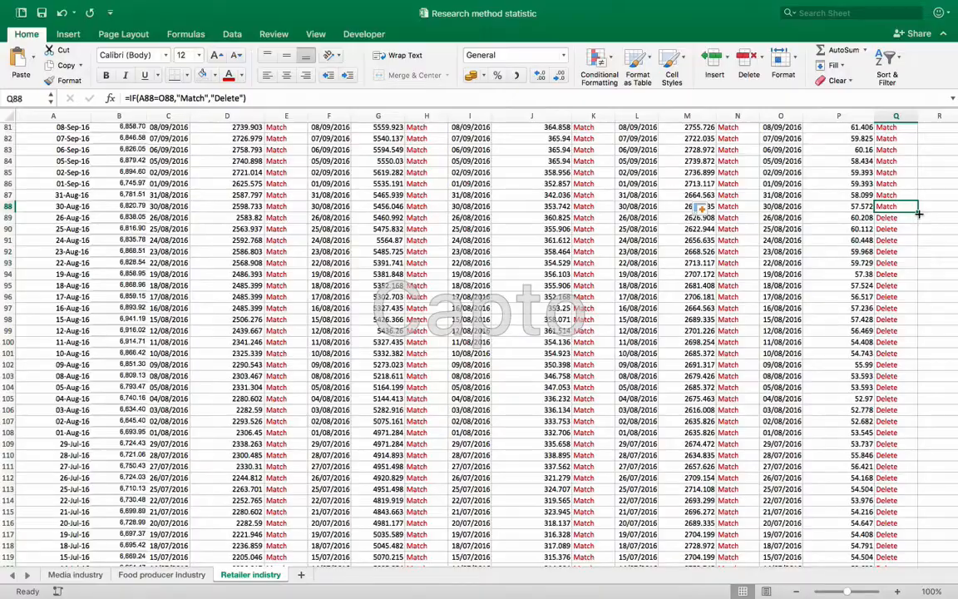
{"action": "double_click", "coordinate": [918, 214]}
Find the next mismatched date and delete the retailer cells C153:Q153 for 30/05/2016, shifting the cells below up.
{"action": "scroll", "coordinate": [340, 297], "scroll_direction": "down", "scroll_amount": 10}
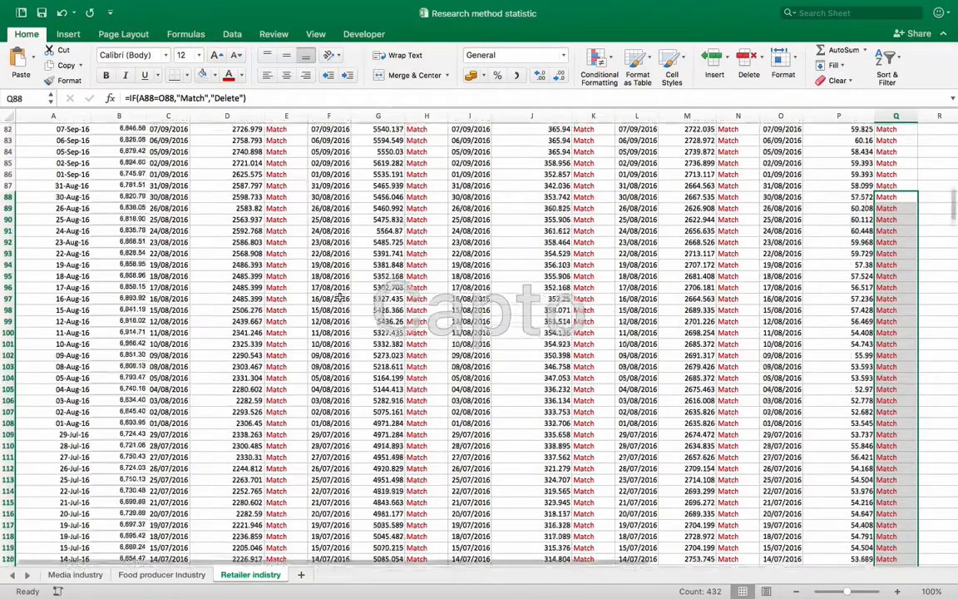
{"action": "scroll", "coordinate": [341, 297], "scroll_direction": "down", "scroll_amount": 11}
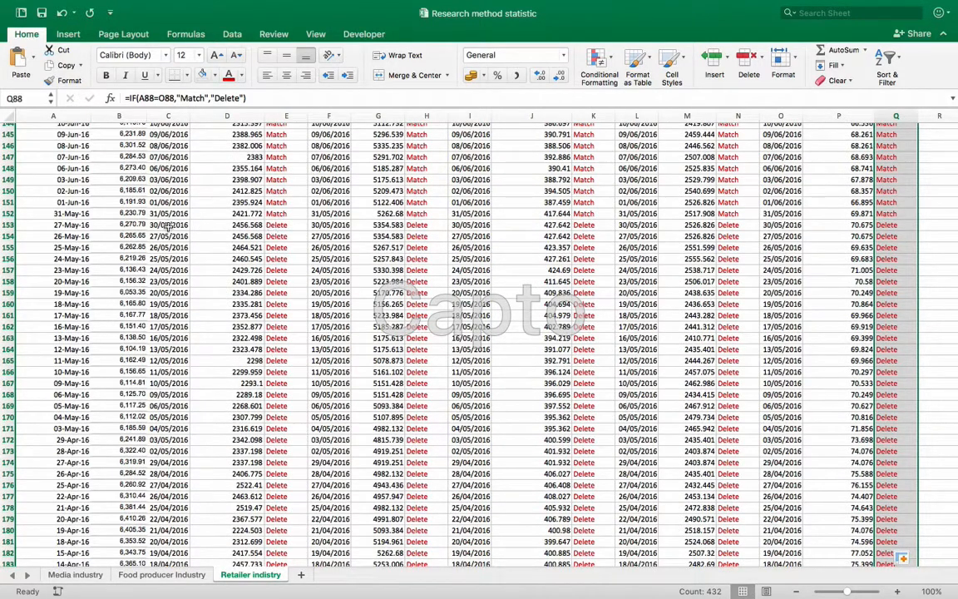
{"action": "left_click", "coordinate": [165, 226]}
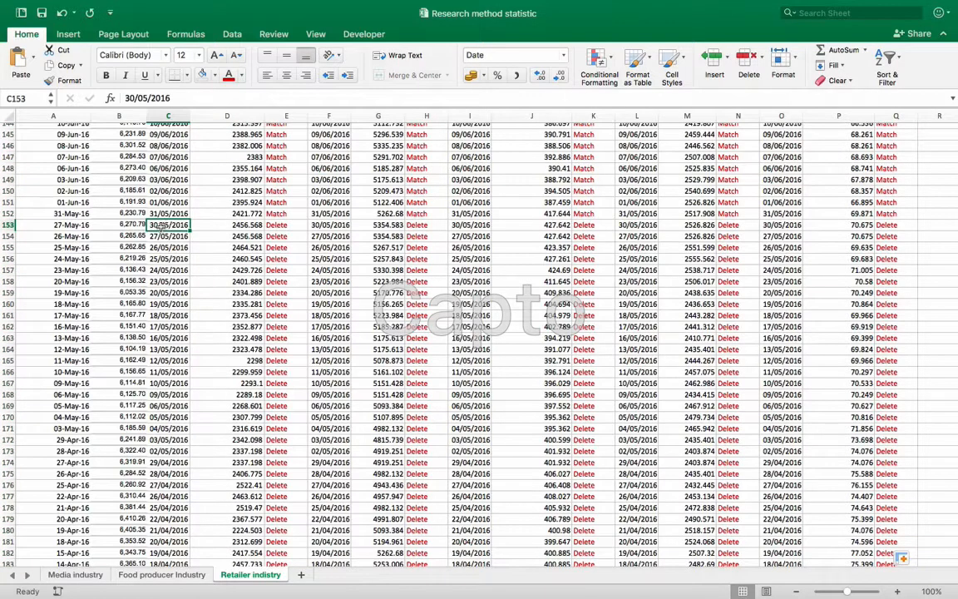
{"action": "left_click", "coordinate": [58, 227]}
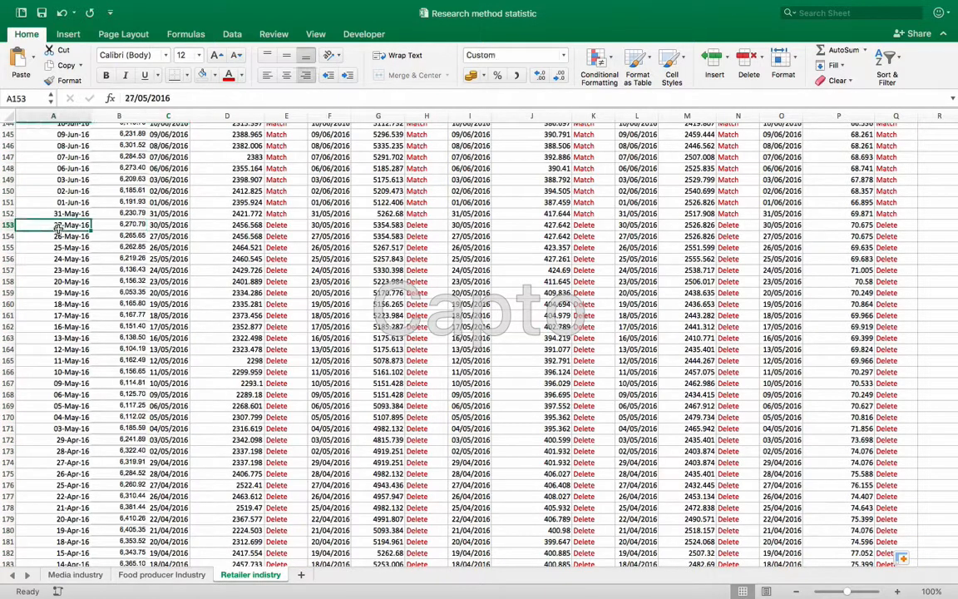
{"action": "left_click", "coordinate": [162, 226]}
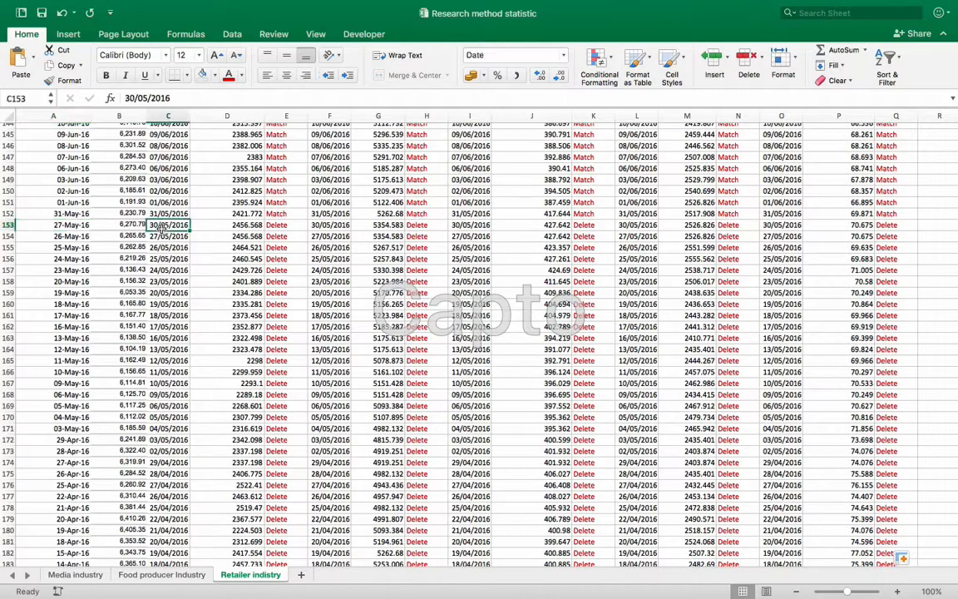
{"action": "left_click_drag", "start_coordinate": [160, 226], "coordinate": [880, 226]}
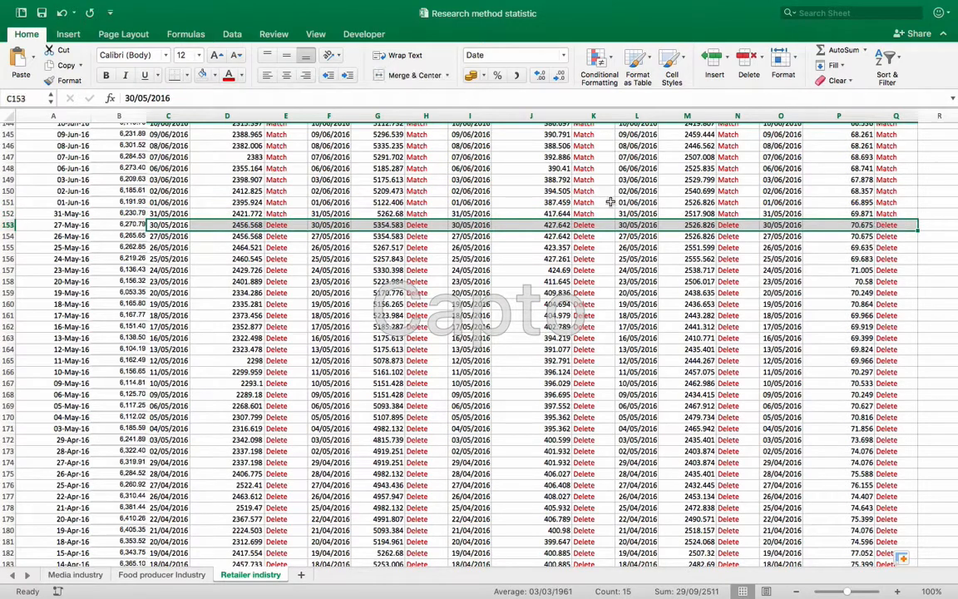
{"action": "right_click", "coordinate": [302, 230]}
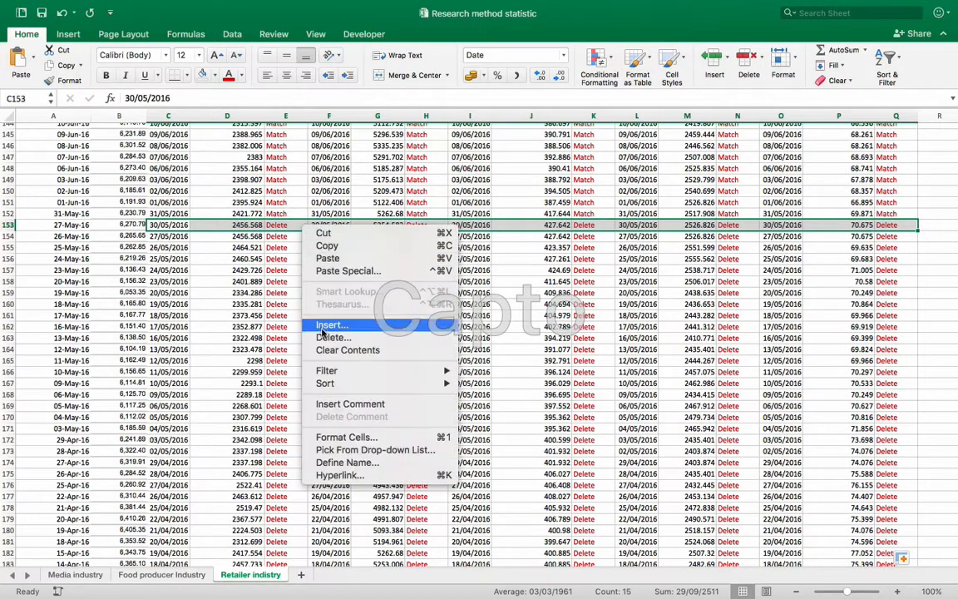
{"action": "left_click", "coordinate": [324, 338]}
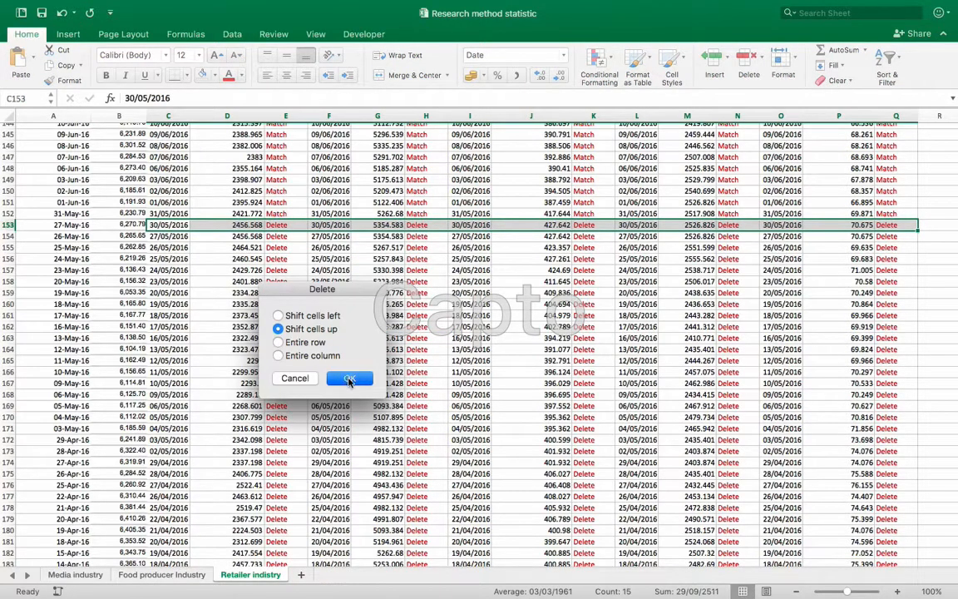
{"action": "left_click", "coordinate": [349, 380]}
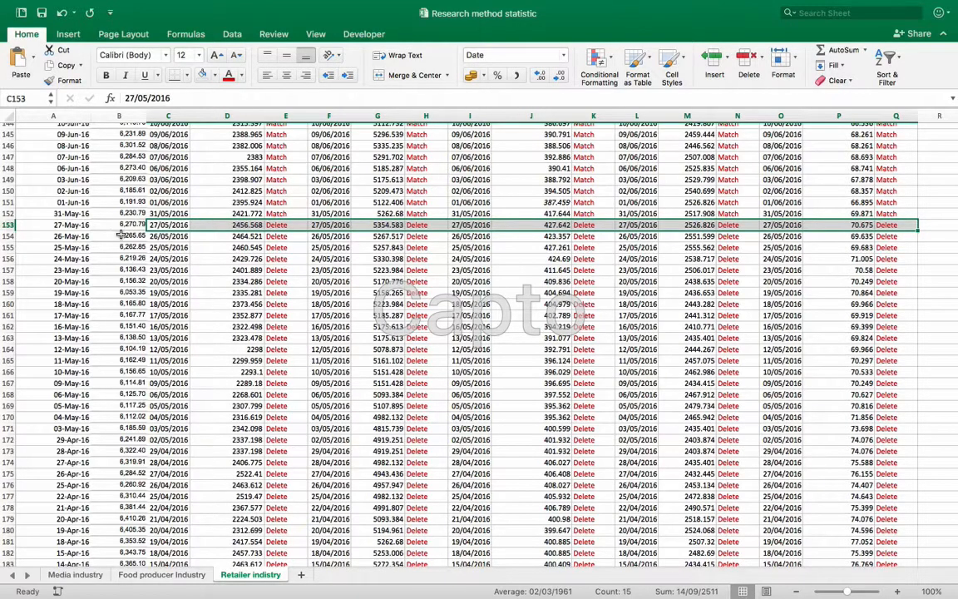
Refill the Ted Baker, Next and Halford Group check list formulas down their columns from E150, H150 and K150.
{"action": "left_click", "coordinate": [276, 190]}
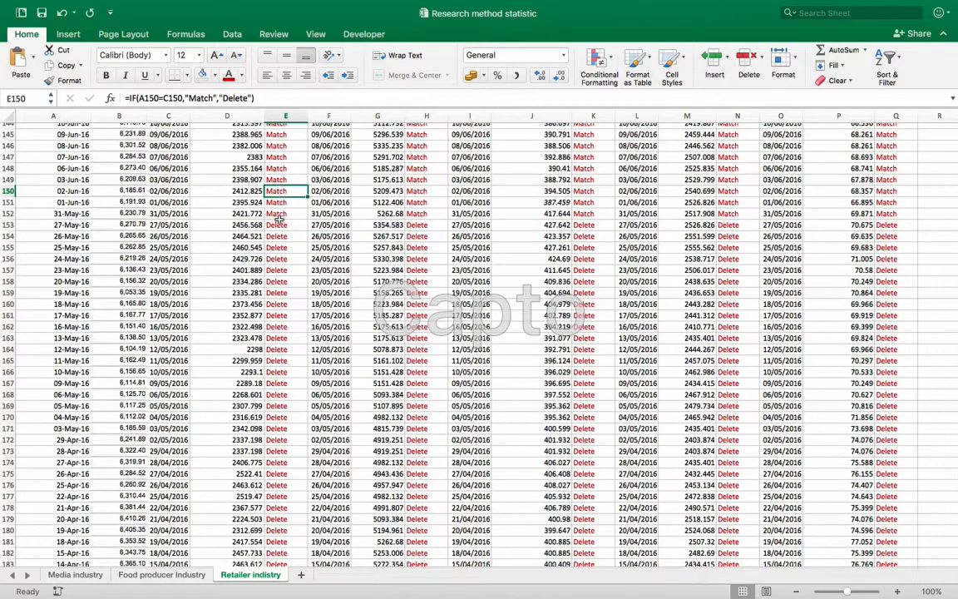
{"action": "double_click", "coordinate": [307, 199]}
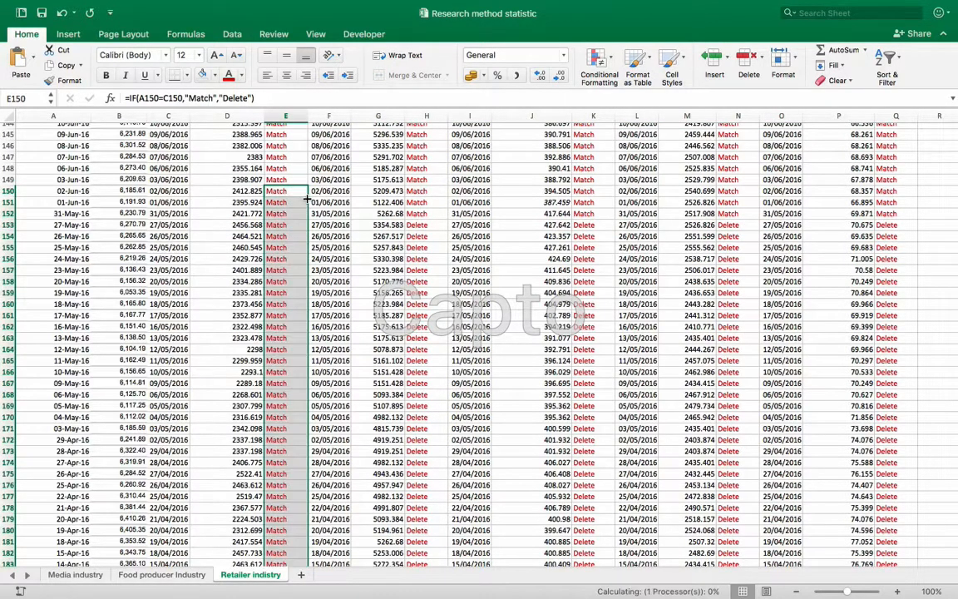
{"action": "left_click", "coordinate": [427, 192]}
{"action": "double_click", "coordinate": [449, 198]}
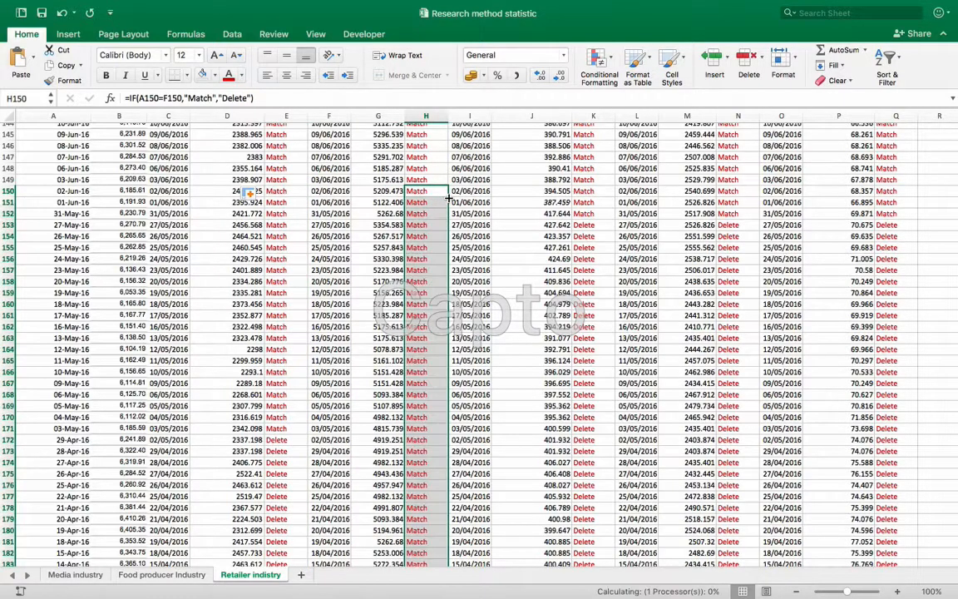
{"action": "left_click", "coordinate": [594, 191]}
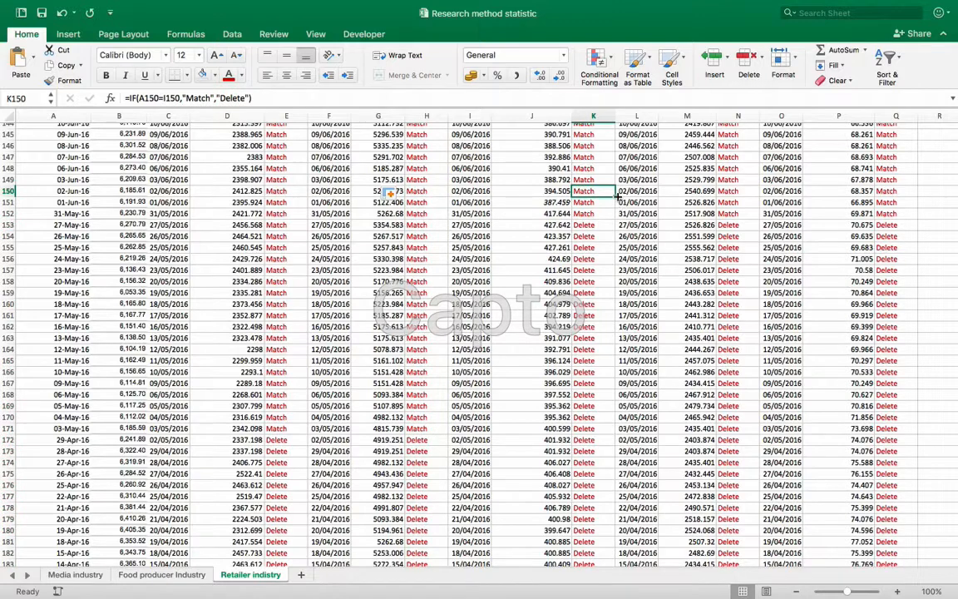
{"action": "double_click", "coordinate": [617, 196]}
Refill the Dignity check list formula down from N152 and the Debenhams check list formula down from Q152.
{"action": "left_click", "coordinate": [734, 193]}
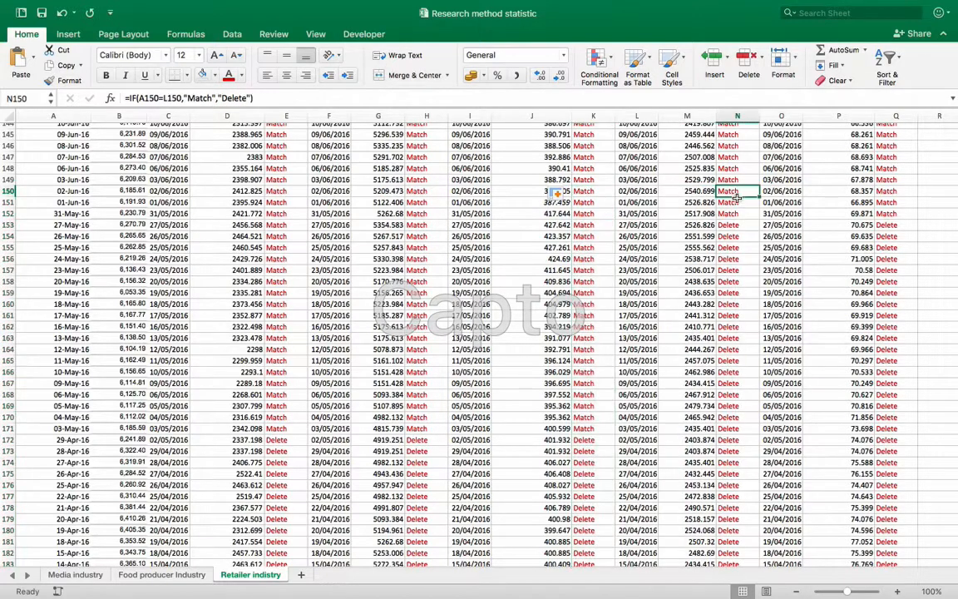
{"action": "left_click", "coordinate": [762, 200]}
{"action": "left_click", "coordinate": [751, 191]}
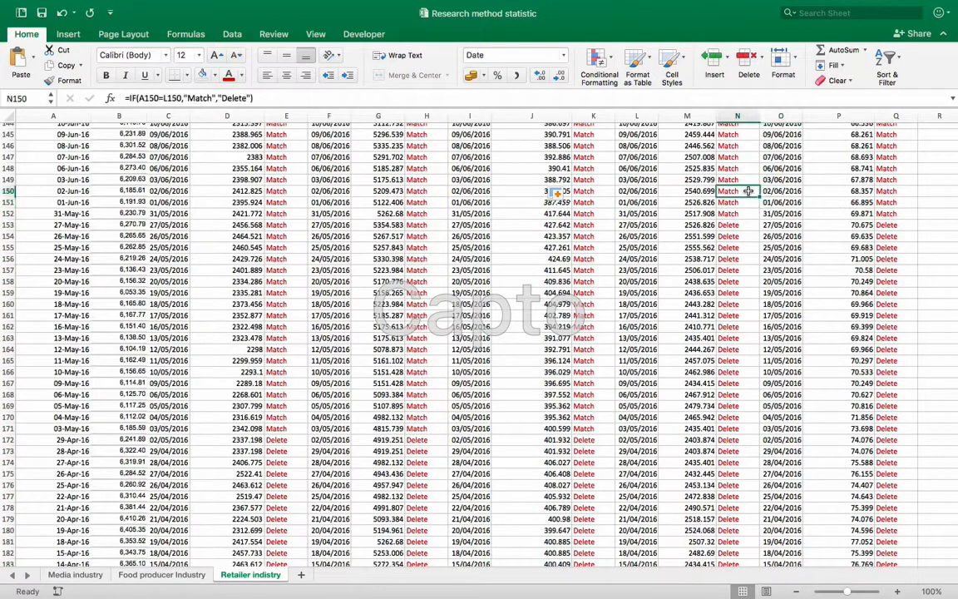
{"action": "left_click", "coordinate": [763, 193]}
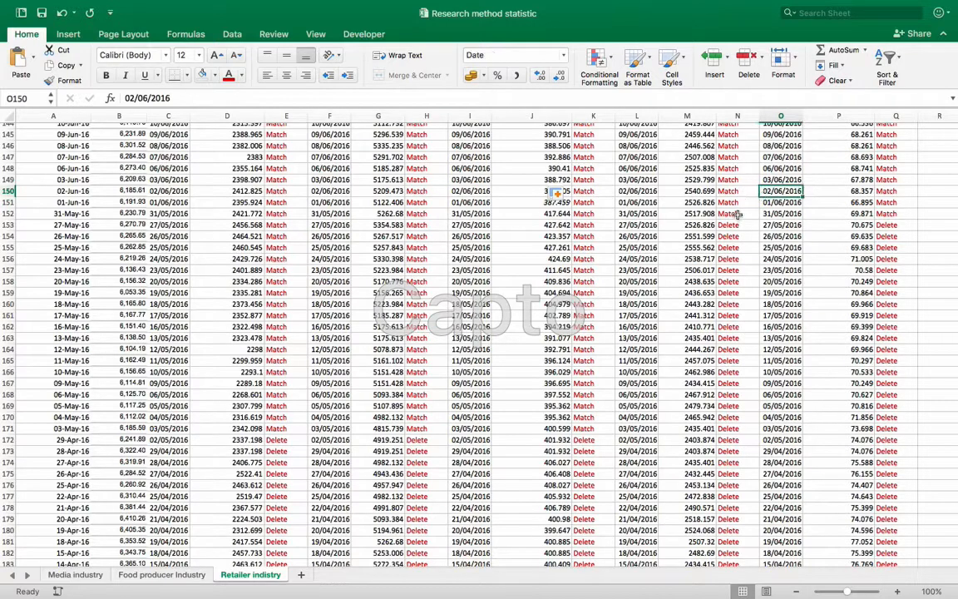
{"action": "left_click", "coordinate": [737, 215]}
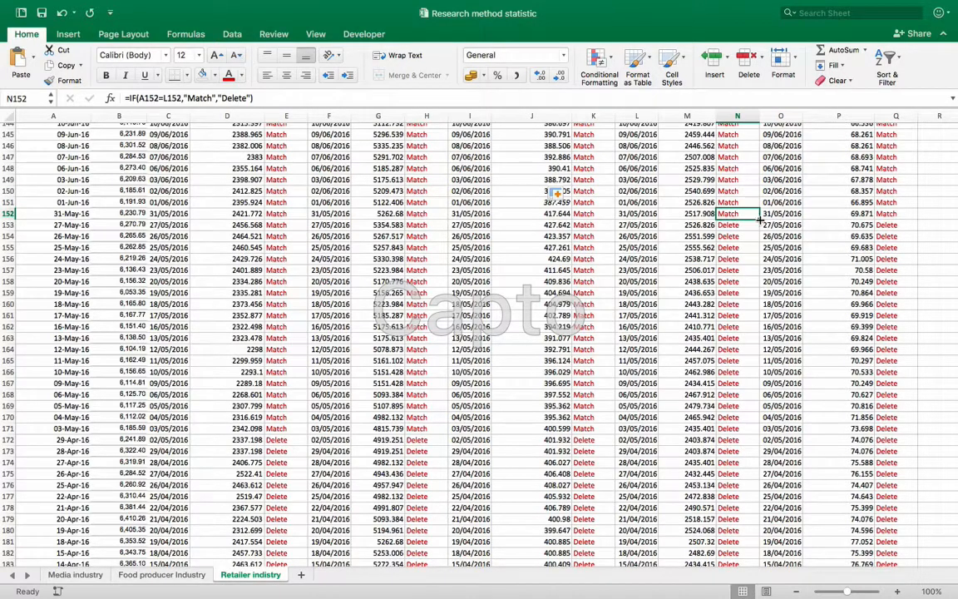
{"action": "double_click", "coordinate": [760, 220]}
{"action": "left_click", "coordinate": [891, 214]}
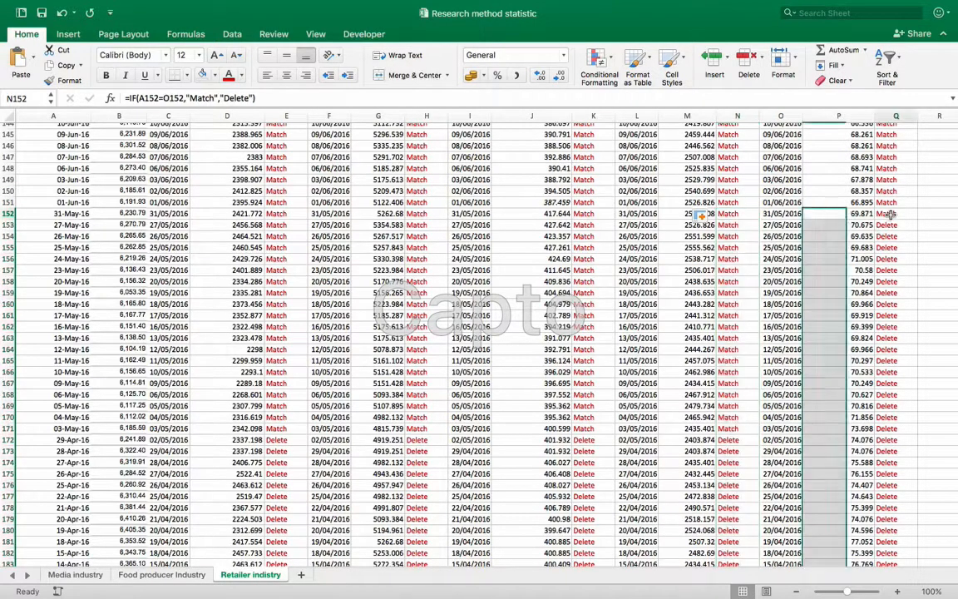
{"action": "double_click", "coordinate": [918, 220]}
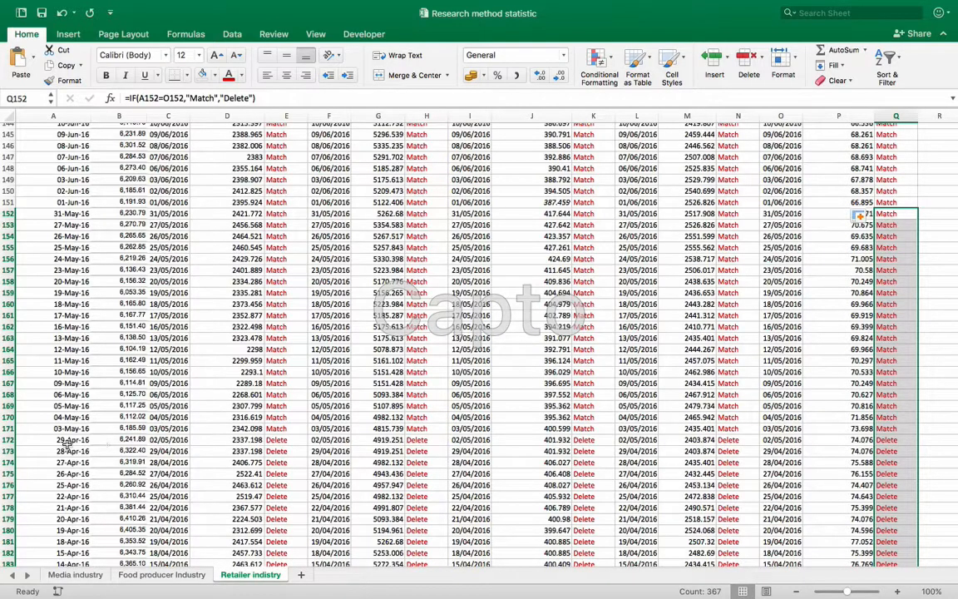
Delete the mismatched retailer cells C172:Q172 for 02/05/2016, shifting the cells below up.
{"action": "left_click", "coordinate": [165, 440]}
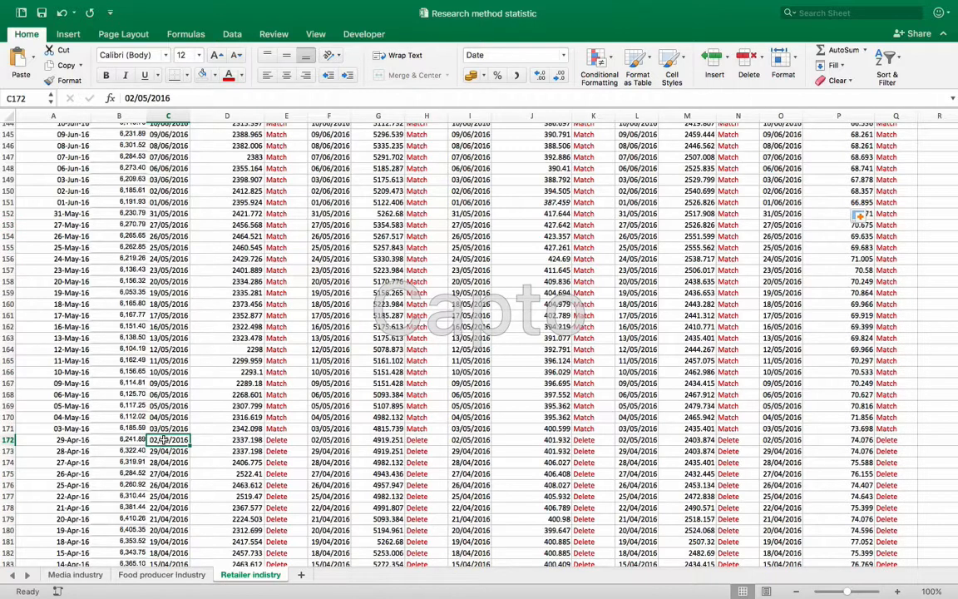
{"action": "left_click_drag", "start_coordinate": [164, 440], "coordinate": [505, 439]}
{"action": "left_click_drag", "start_coordinate": [621, 430], "coordinate": [887, 440]}
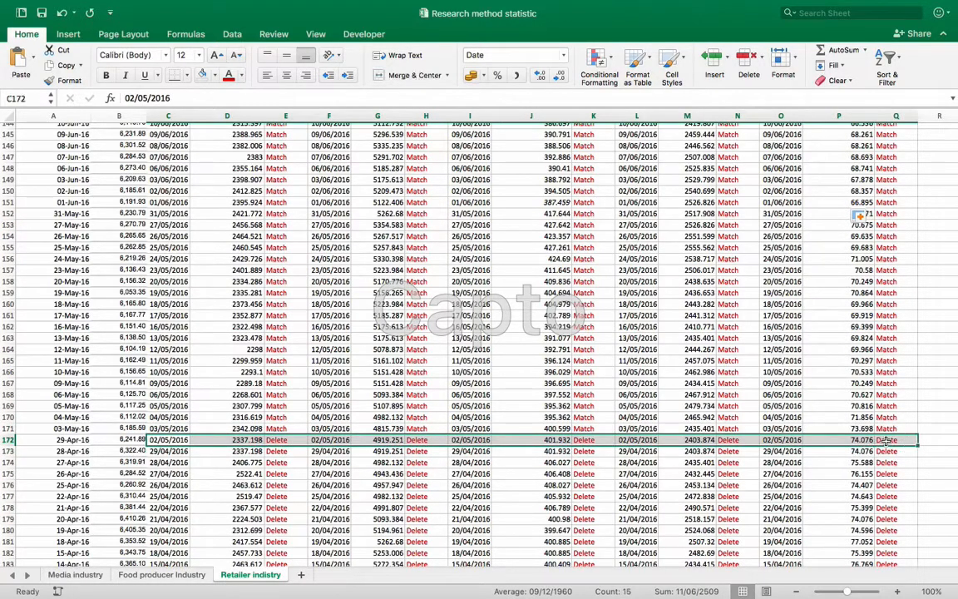
{"action": "right_click", "coordinate": [169, 440]}
{"action": "left_click", "coordinate": [203, 449]}
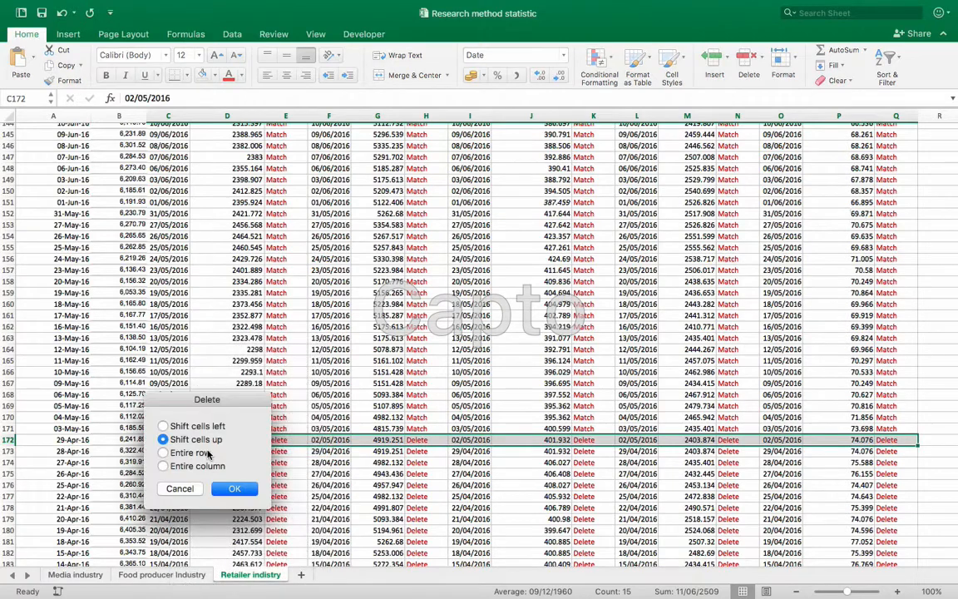
{"action": "left_click", "coordinate": [227, 491]}
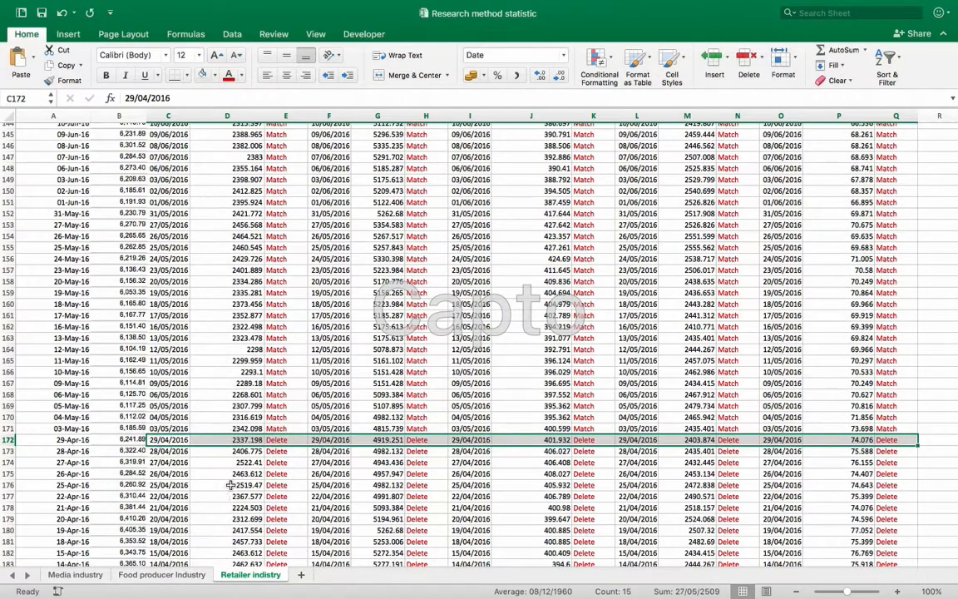
Refill the Ted Baker, Next and Halford Group check list formulas down their columns from E171, H171 and K171.
{"action": "left_click", "coordinate": [291, 428]}
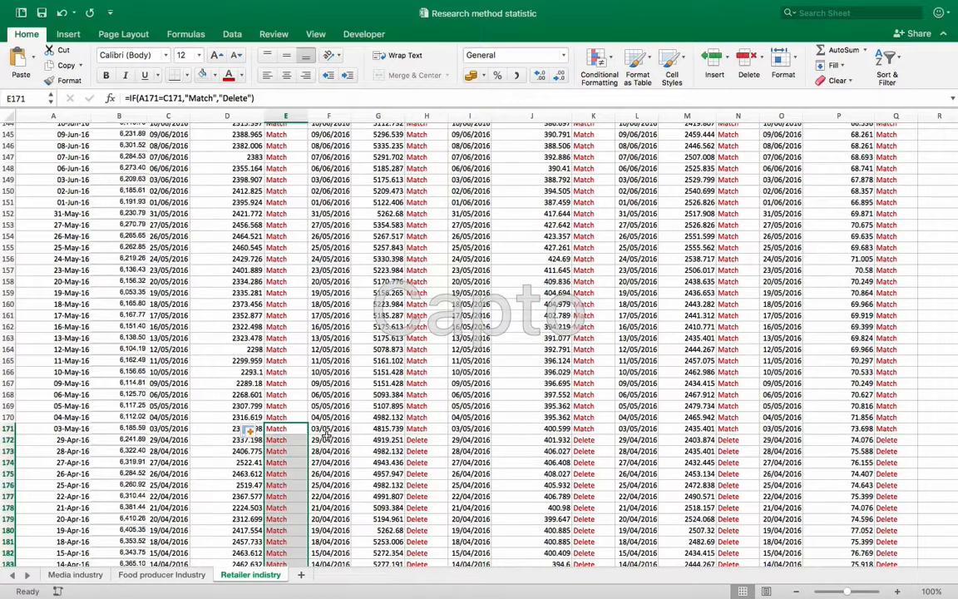
{"action": "left_click", "coordinate": [443, 430]}
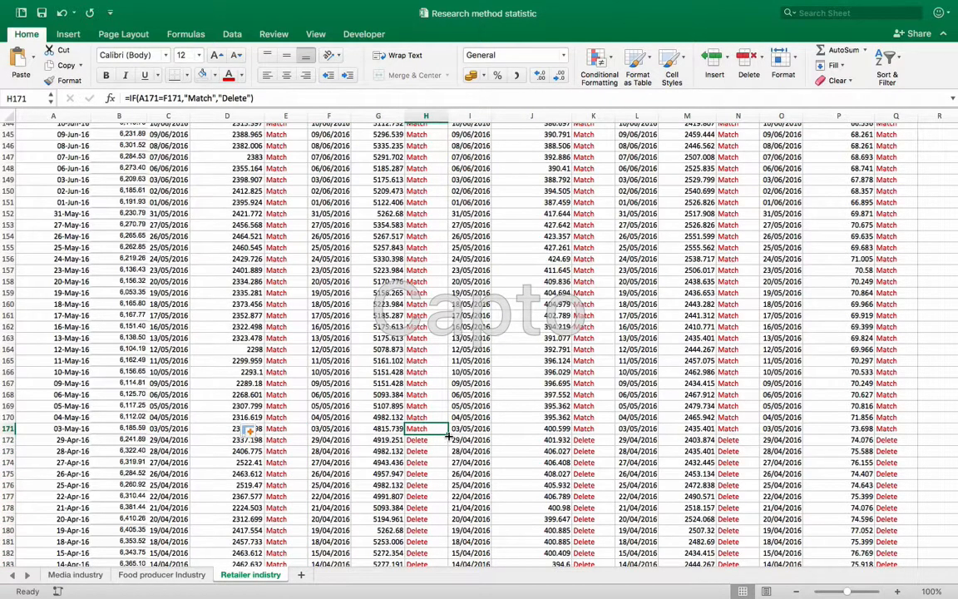
{"action": "left_click", "coordinate": [595, 430]}
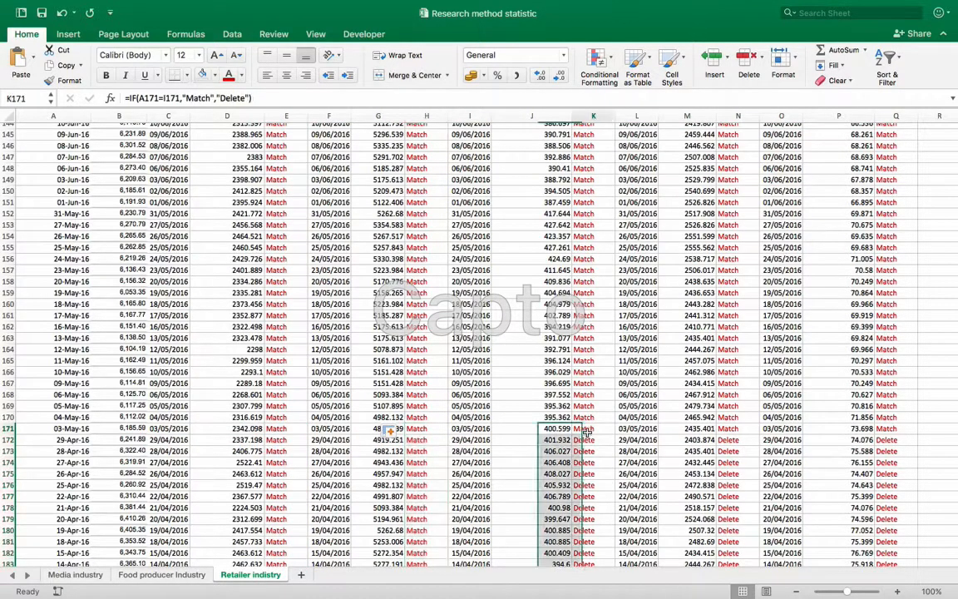
{"action": "double_click", "coordinate": [614, 436]}
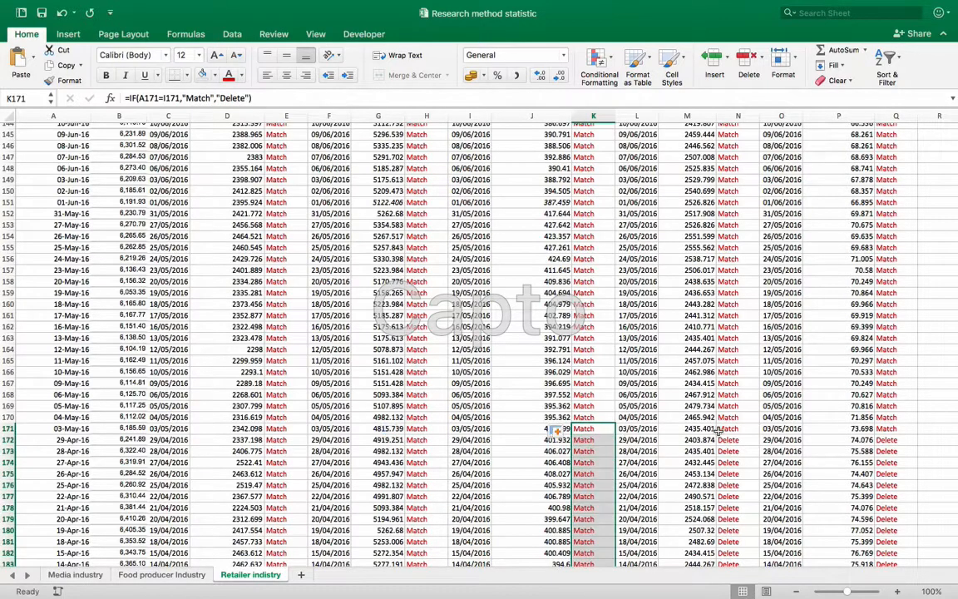
Refill the Dignity check list formula down from N171 and the Debenhams check list formula down from Q171.
{"action": "left_click", "coordinate": [729, 428]}
{"action": "double_click", "coordinate": [760, 435]}
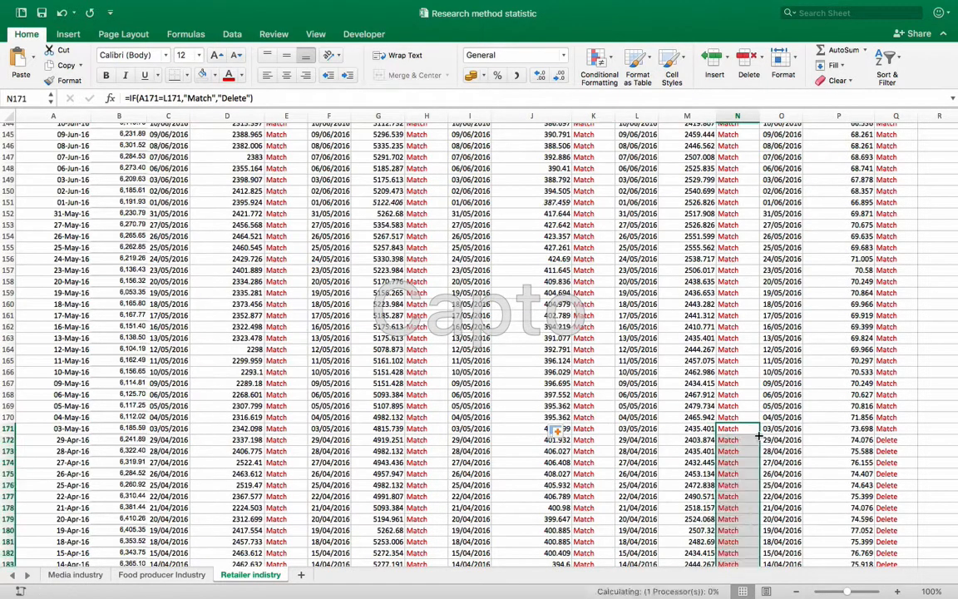
{"action": "left_click", "coordinate": [890, 429]}
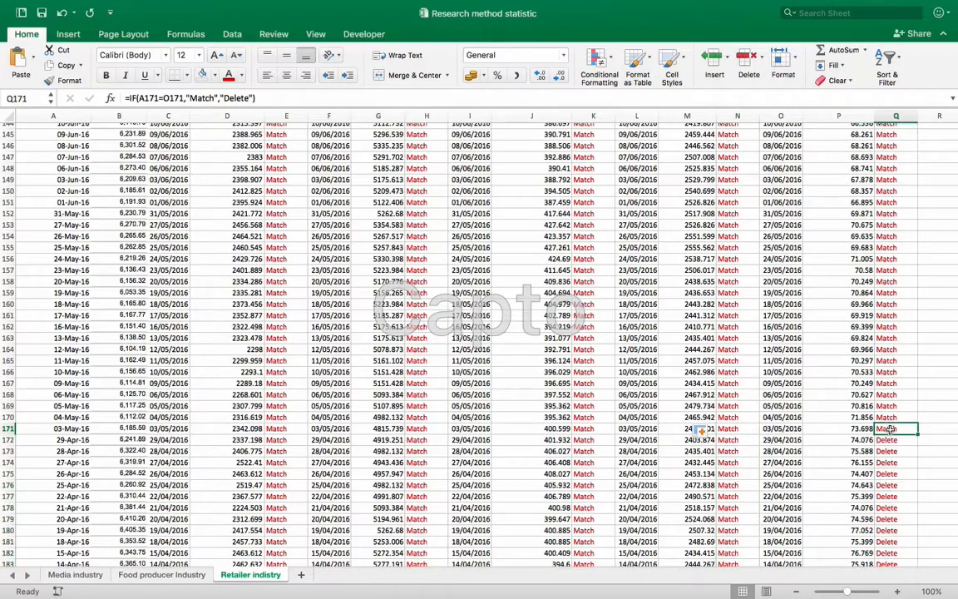
{"action": "double_click", "coordinate": [917, 435]}
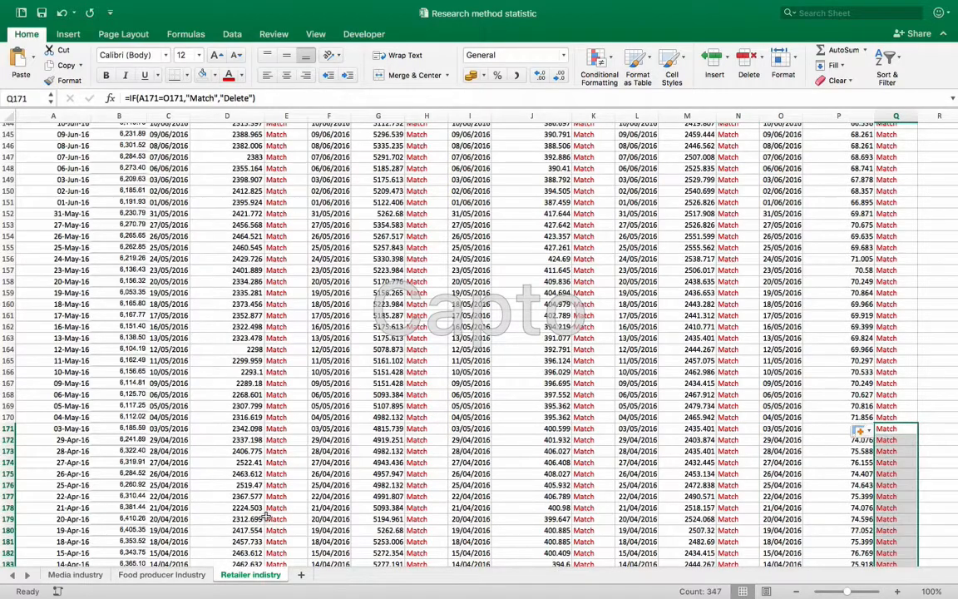
Find the next mismatched date and delete the retailer cells C196:Q196 for 28/03/2016, shifting the cells below up.
{"action": "scroll", "coordinate": [265, 514], "scroll_direction": "down", "scroll_amount": 10}
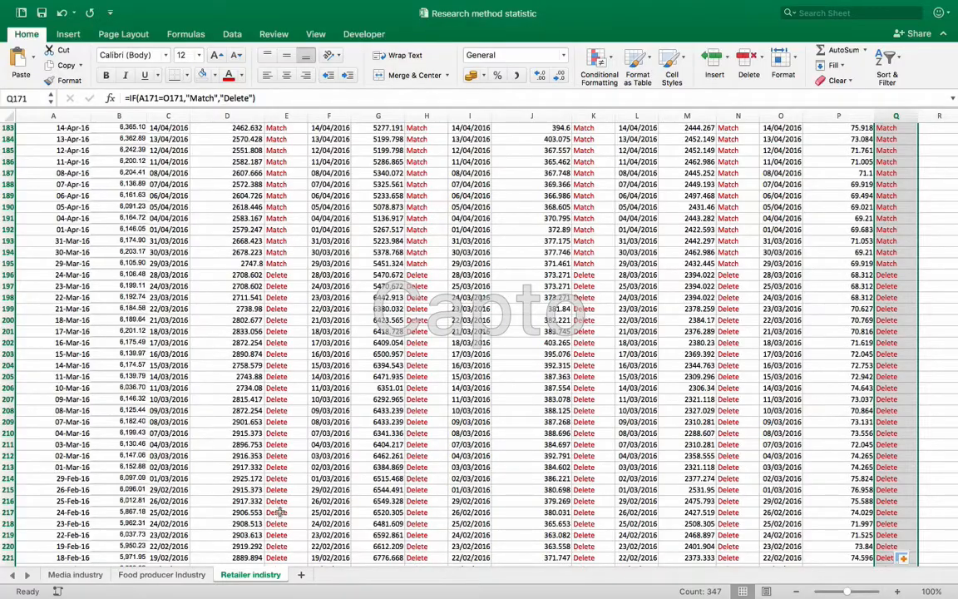
{"action": "scroll", "coordinate": [280, 511], "scroll_direction": "down", "scroll_amount": 8}
{"action": "scroll", "coordinate": [279, 511], "scroll_direction": "up", "scroll_amount": 10}
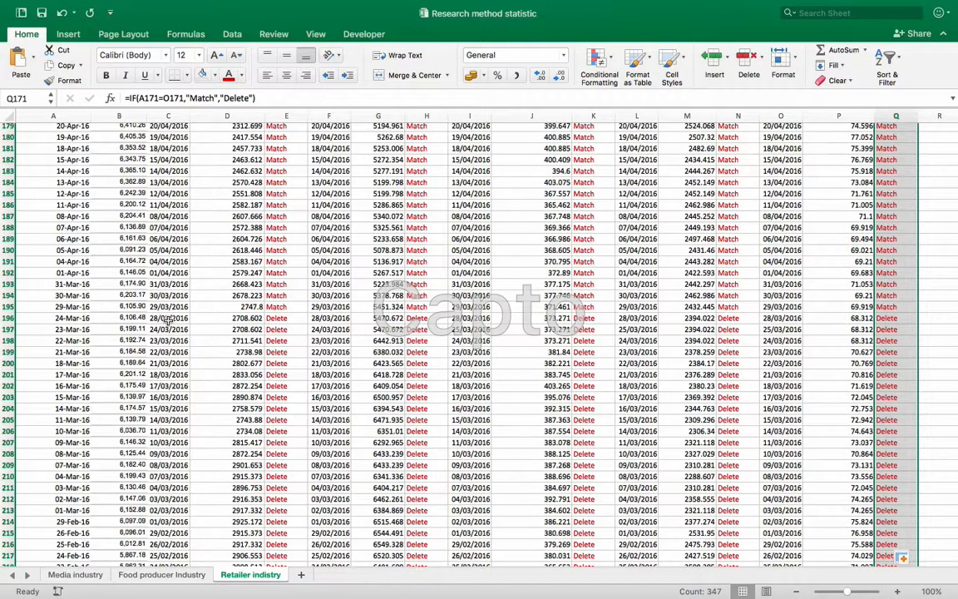
{"action": "left_click", "coordinate": [168, 318]}
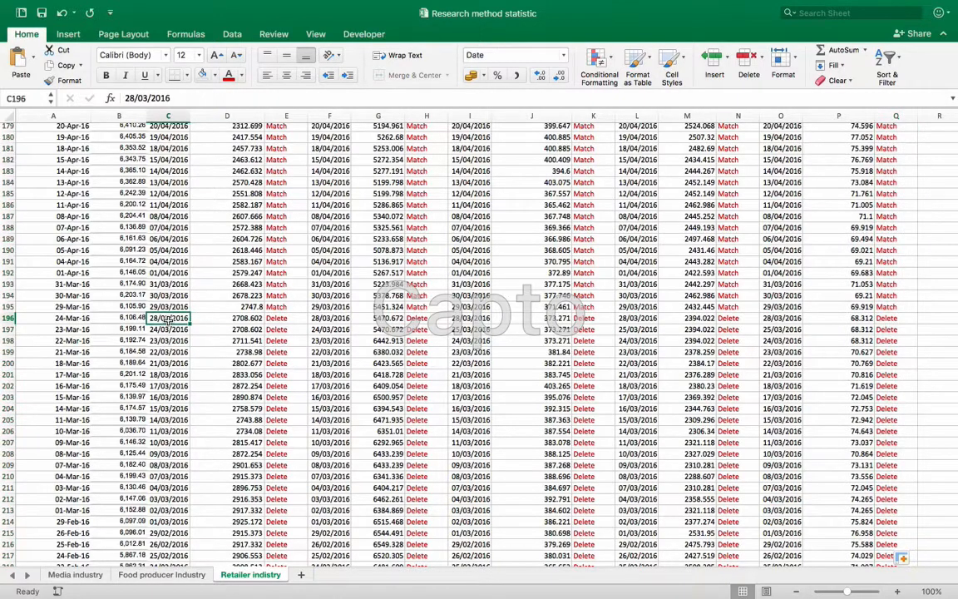
{"action": "left_click_drag", "start_coordinate": [168, 319], "coordinate": [881, 319]}
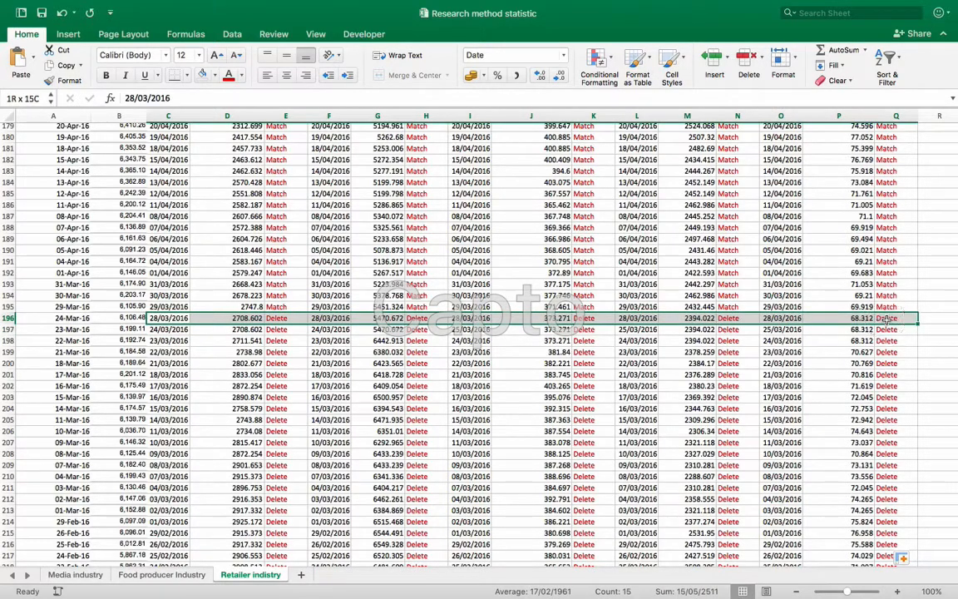
{"action": "right_click", "coordinate": [321, 319]}
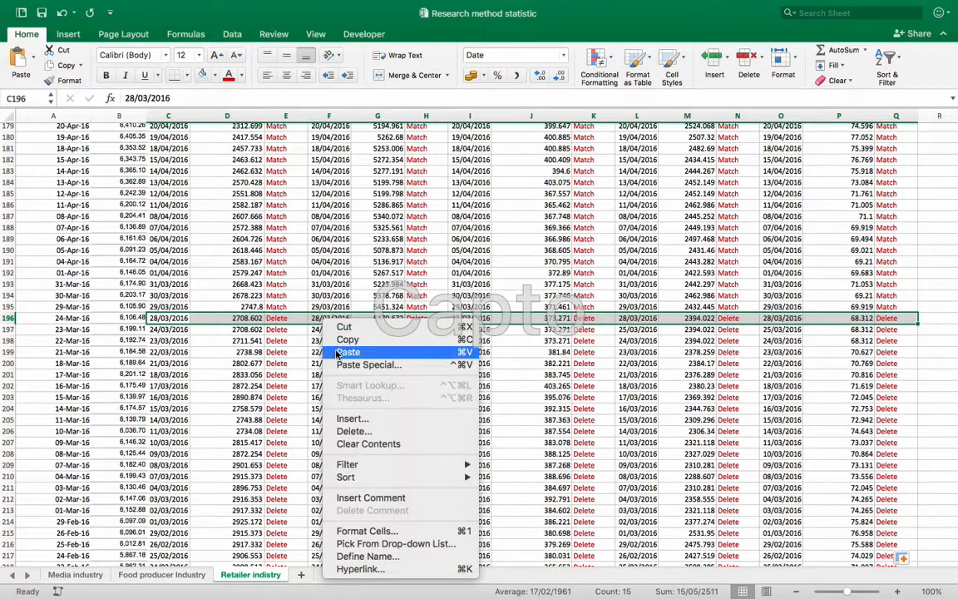
{"action": "left_click", "coordinate": [351, 432]}
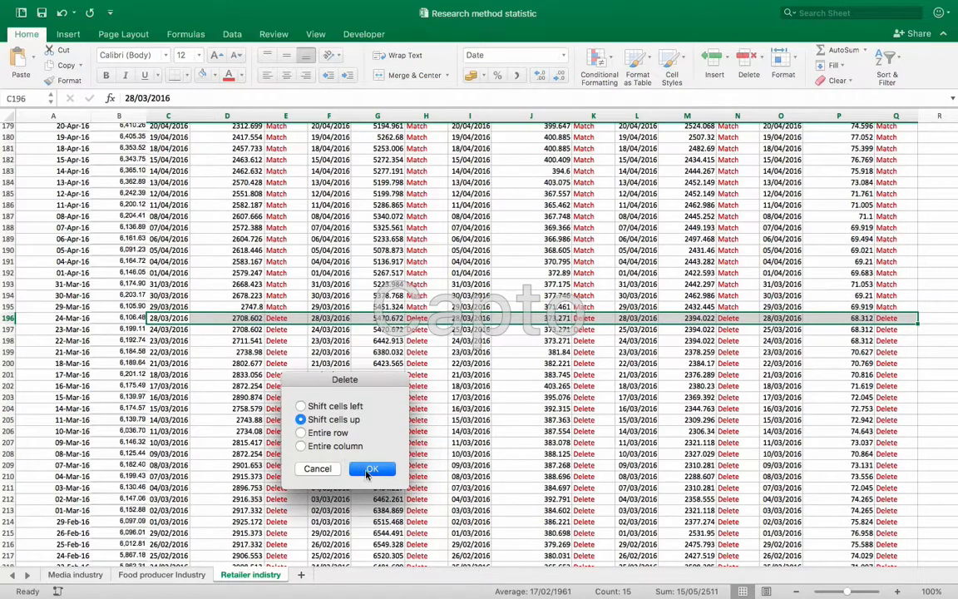
{"action": "left_click", "coordinate": [370, 469]}
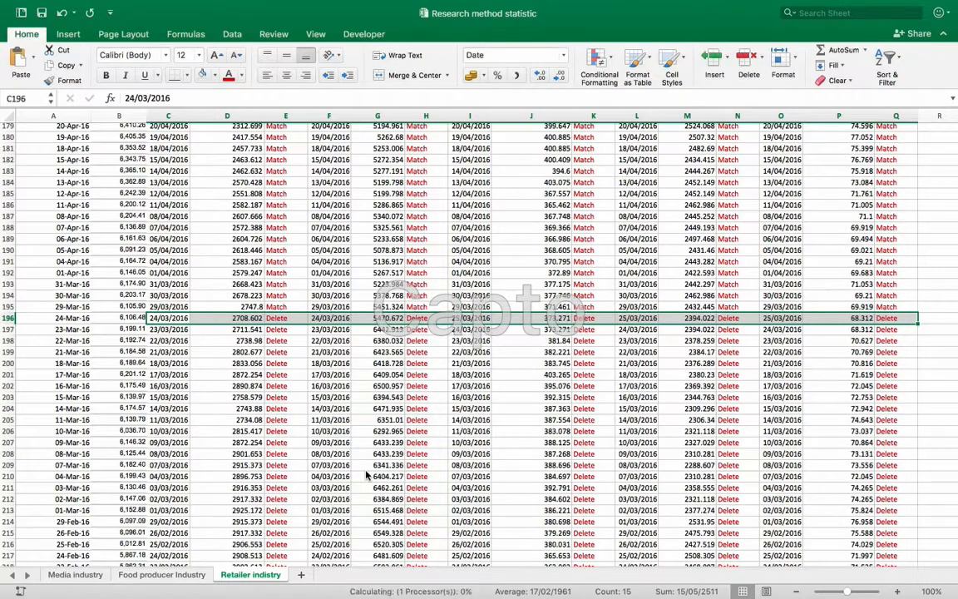
Refill the Ted Baker, Next and Halford Group check list formulas down their columns from E195, H195 and K195.
{"action": "left_click", "coordinate": [289, 307]}
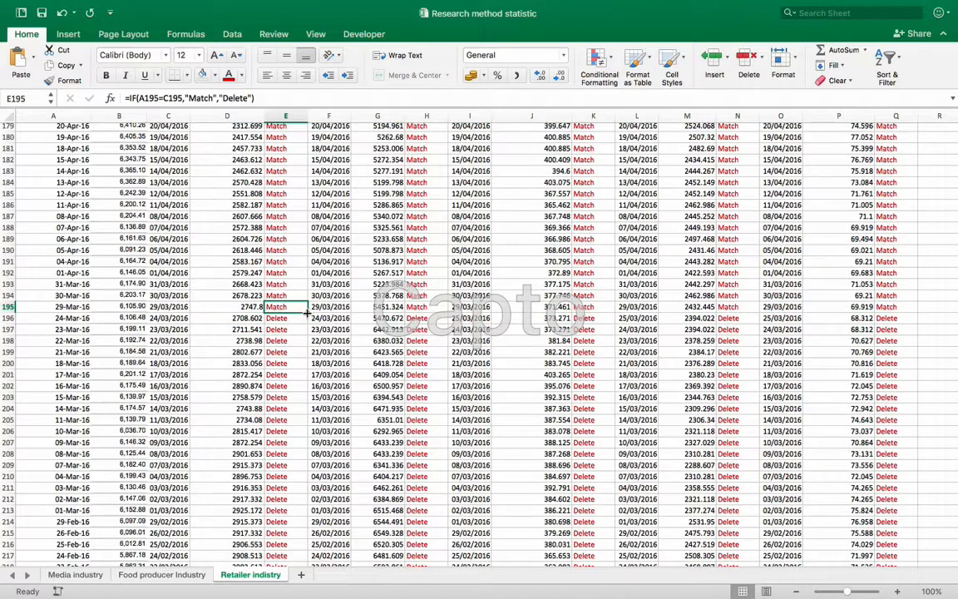
{"action": "double_click", "coordinate": [307, 312]}
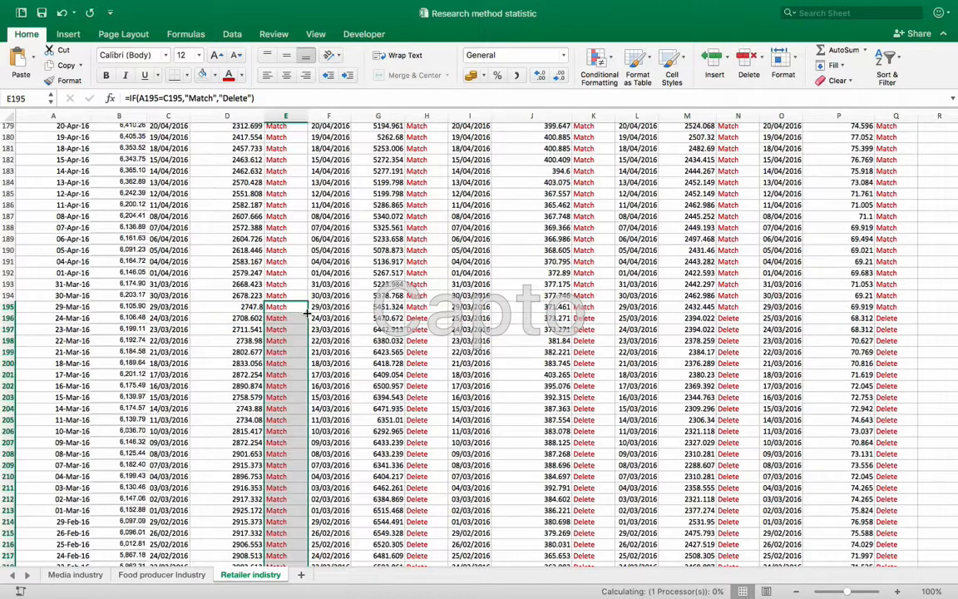
{"action": "left_click", "coordinate": [421, 307]}
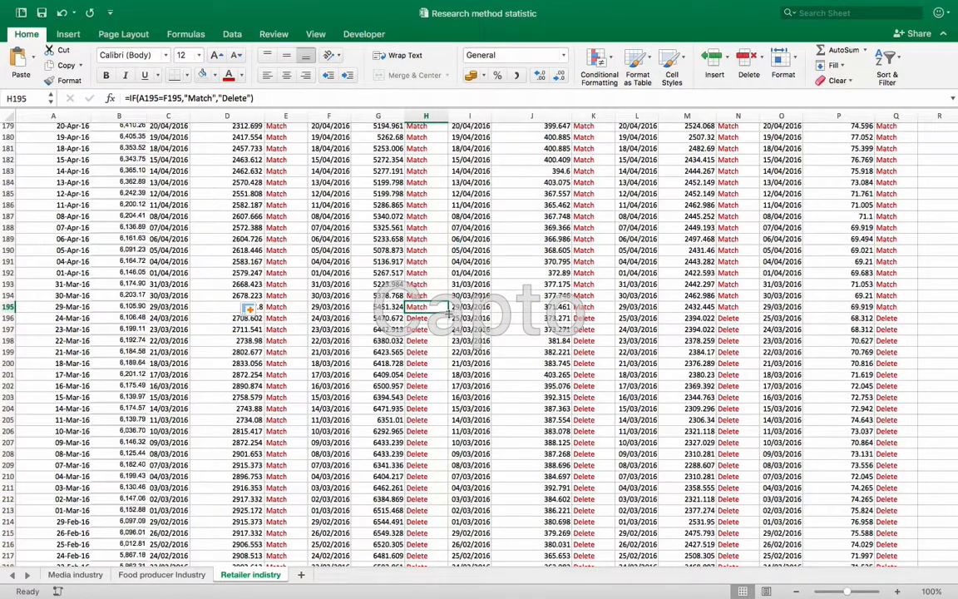
{"action": "double_click", "coordinate": [448, 314]}
{"action": "left_click", "coordinate": [586, 308]}
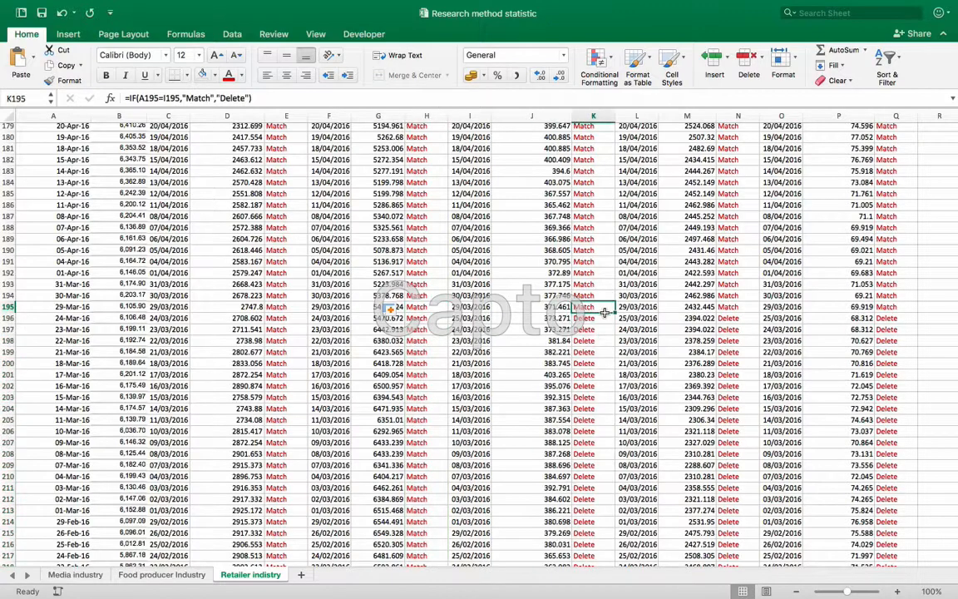
{"action": "double_click", "coordinate": [615, 312]}
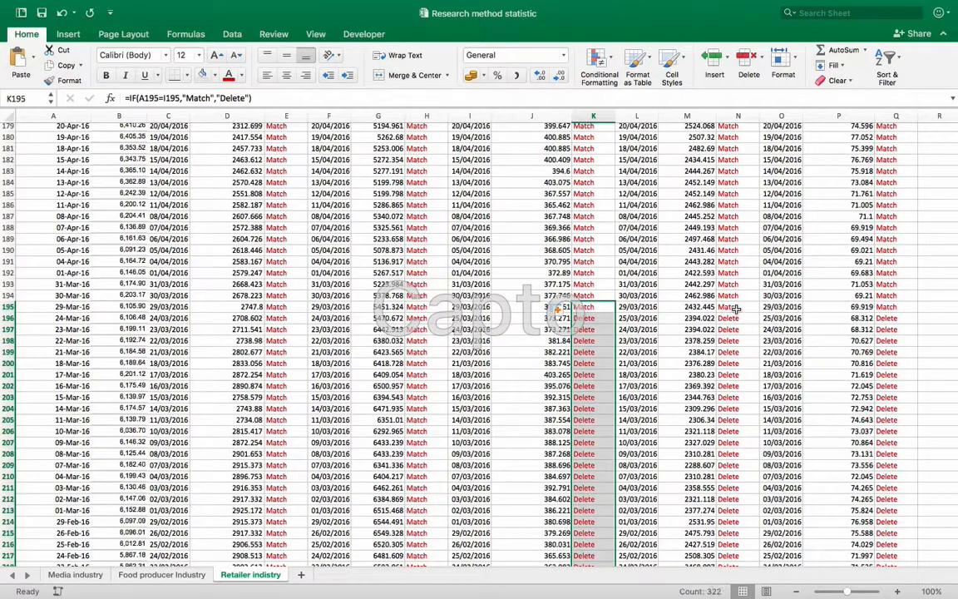
Refill the Dignity check list formula down from N195 and the Debenhams check list formula down from Q195.
{"action": "left_click", "coordinate": [730, 307]}
{"action": "double_click", "coordinate": [760, 314]}
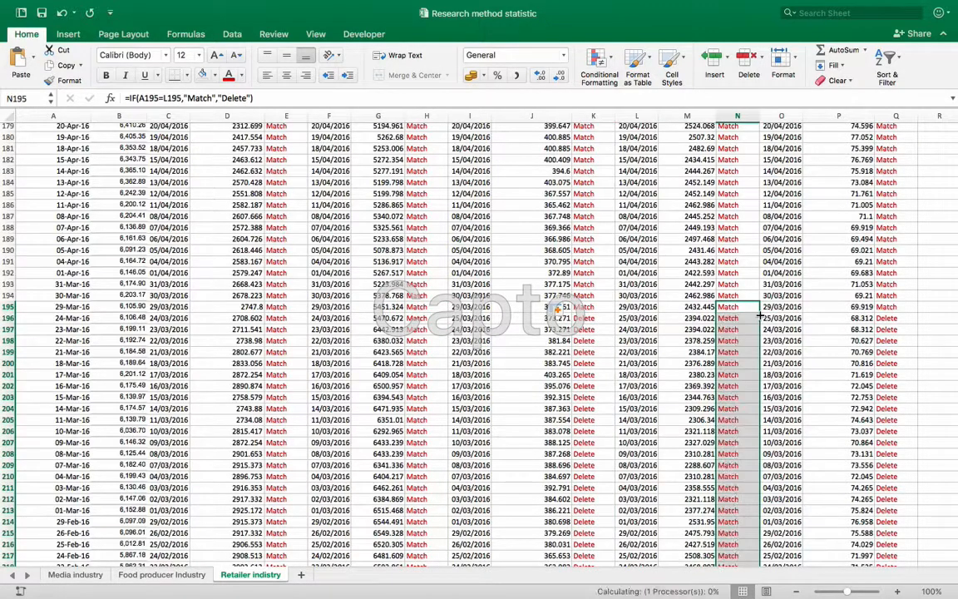
{"action": "left_click", "coordinate": [888, 307]}
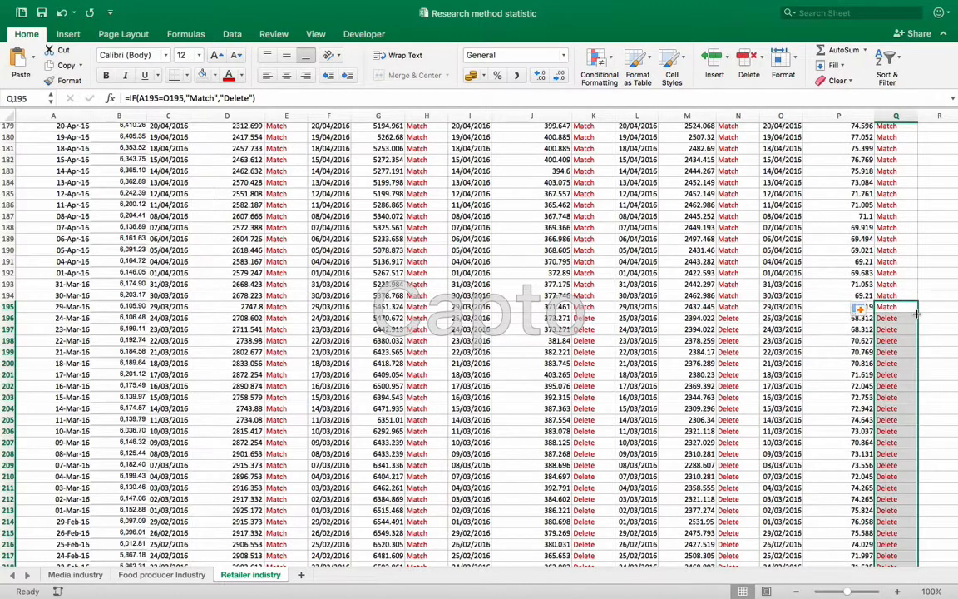
{"action": "double_click", "coordinate": [916, 313]}
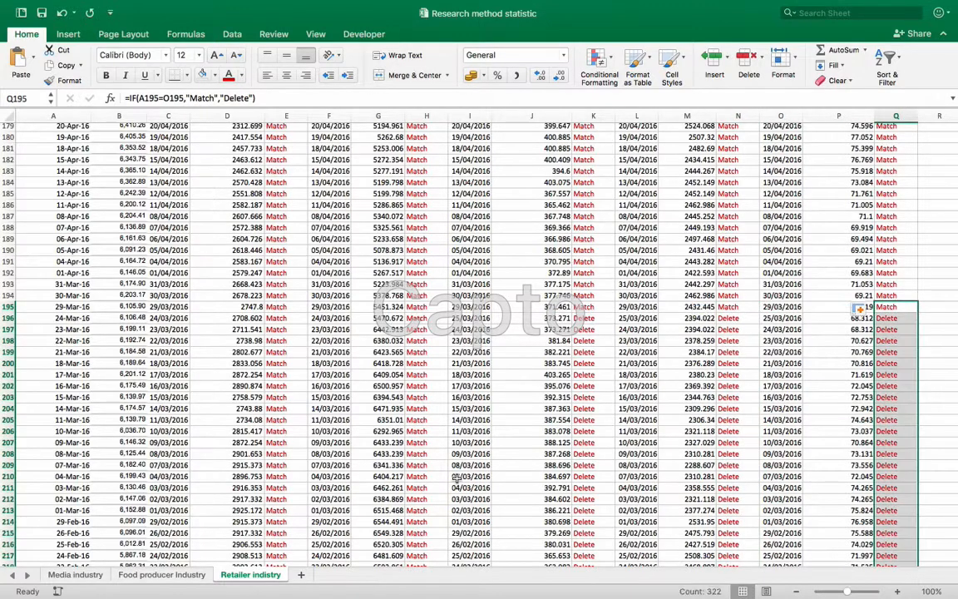
On the Food producer Industry sheet, clear the check columns E, H and K for Greencore group, Dairy crest group and Cranswick.
{"action": "left_click", "coordinate": [142, 578]}
{"action": "scroll", "coordinate": [426, 273], "scroll_direction": "down", "scroll_amount": 15}
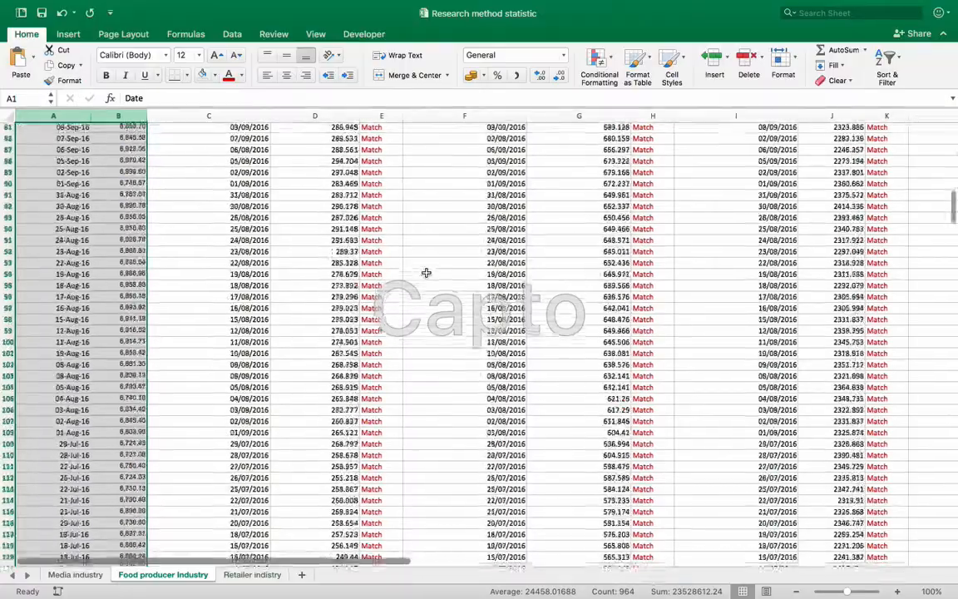
{"action": "scroll", "coordinate": [426, 273], "scroll_direction": "down", "scroll_amount": 20}
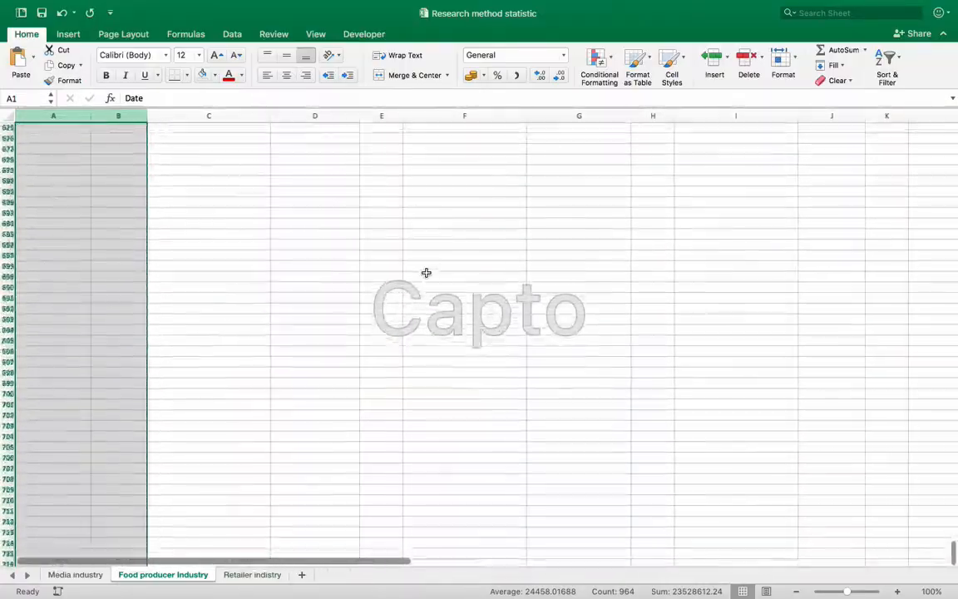
{"action": "scroll", "coordinate": [426, 273], "scroll_direction": "up", "scroll_amount": 20}
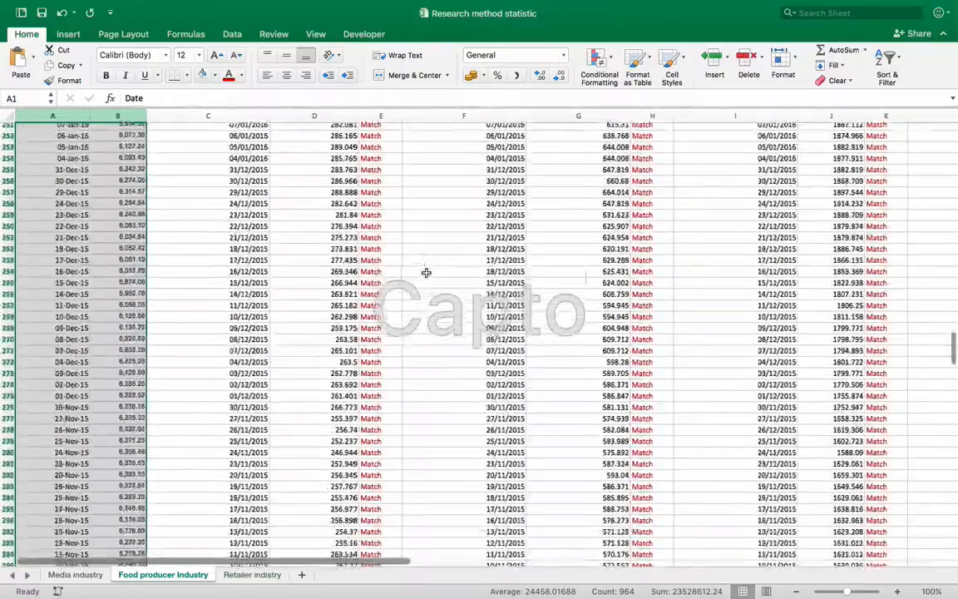
{"action": "scroll", "coordinate": [426, 273], "scroll_direction": "up", "scroll_amount": 20}
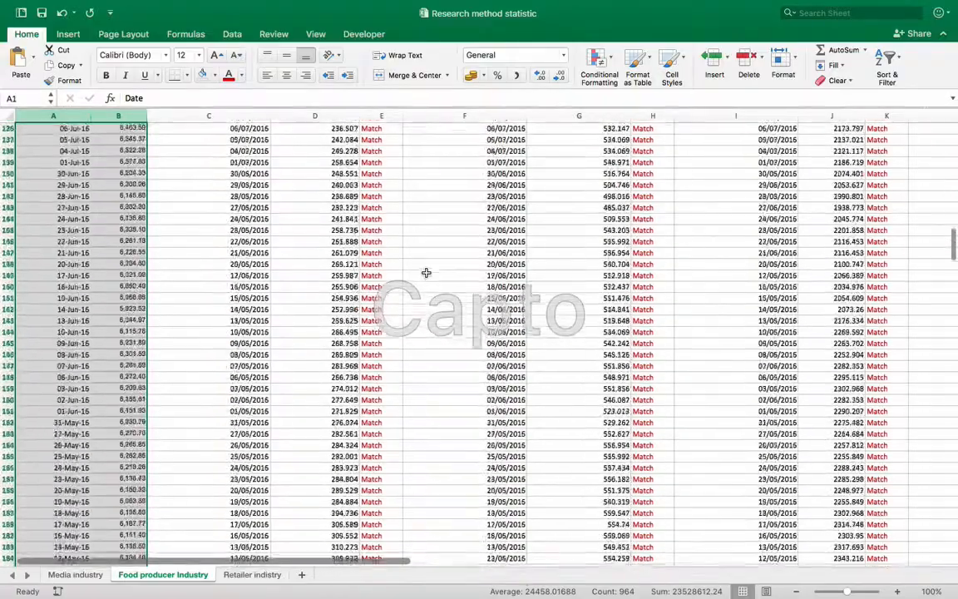
{"action": "scroll", "coordinate": [426, 273], "scroll_direction": "up", "scroll_amount": 20}
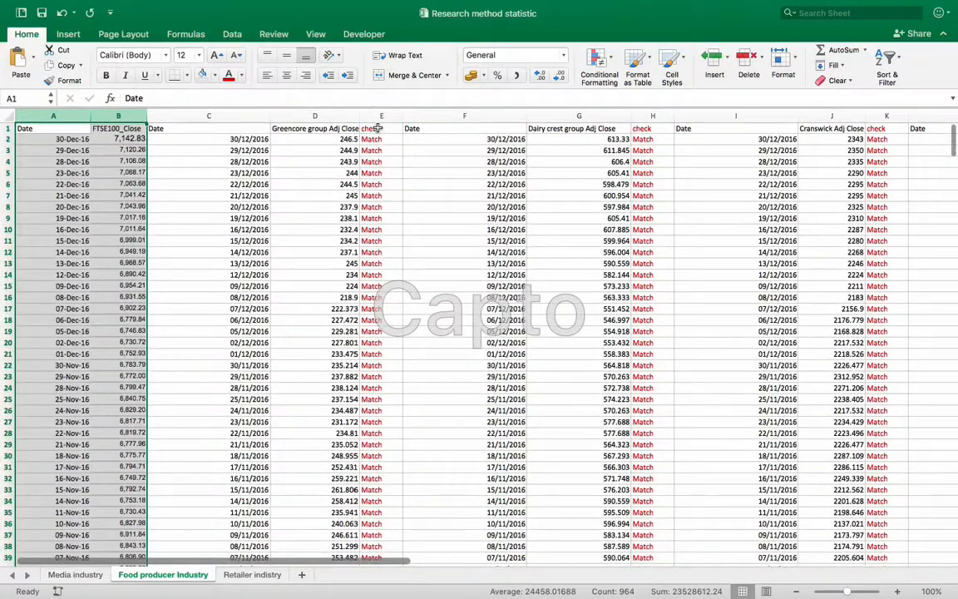
{"action": "left_click", "coordinate": [381, 116]}
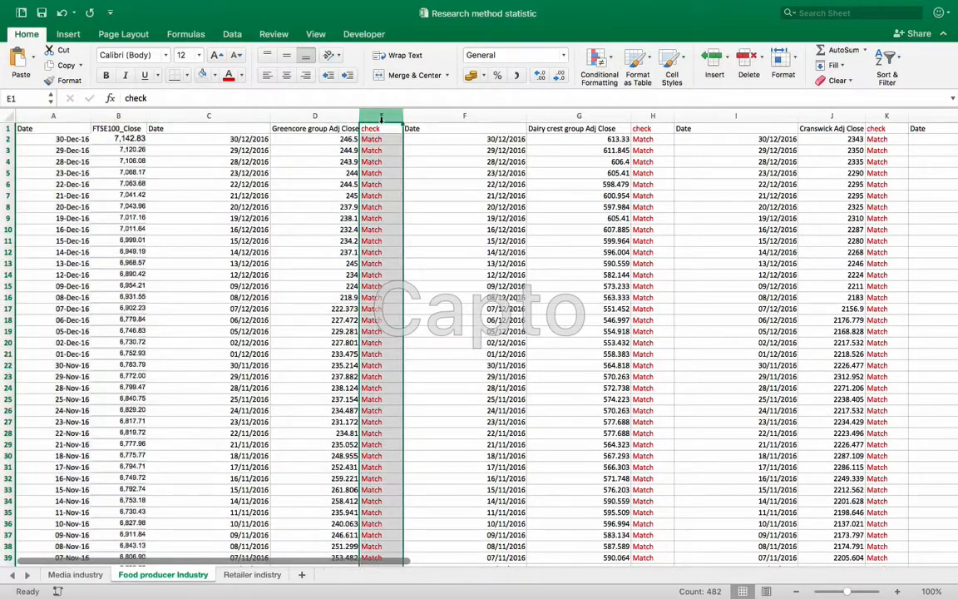
{"action": "key", "text": "Delete"}
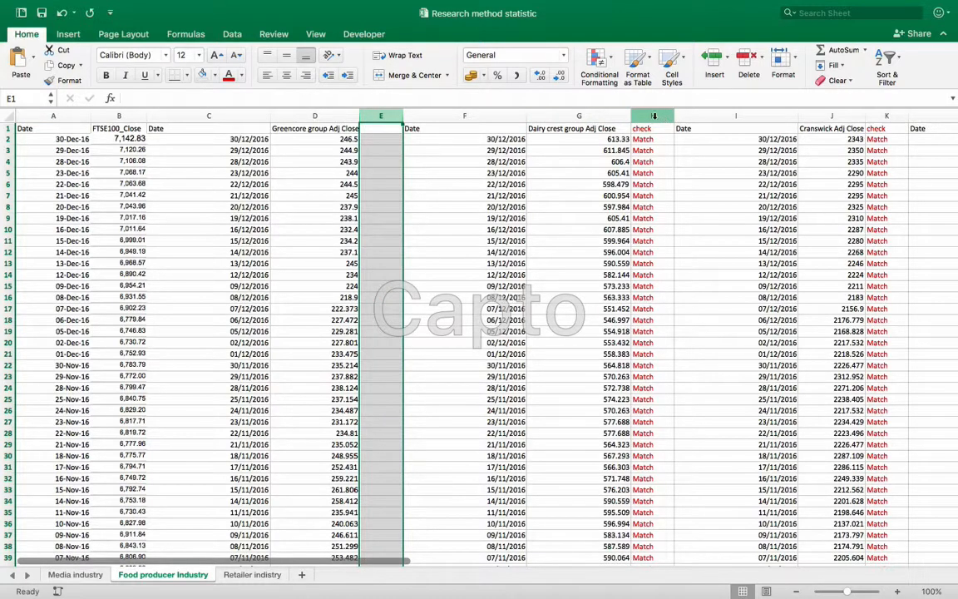
{"action": "left_click", "coordinate": [654, 115]}
{"action": "key", "text": "Delete"}
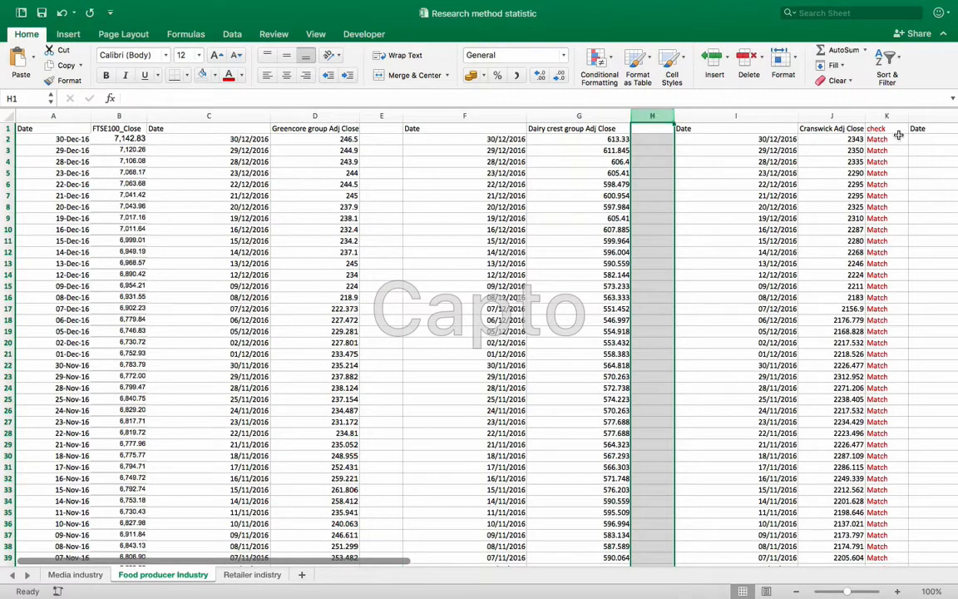
{"action": "left_click", "coordinate": [888, 117]}
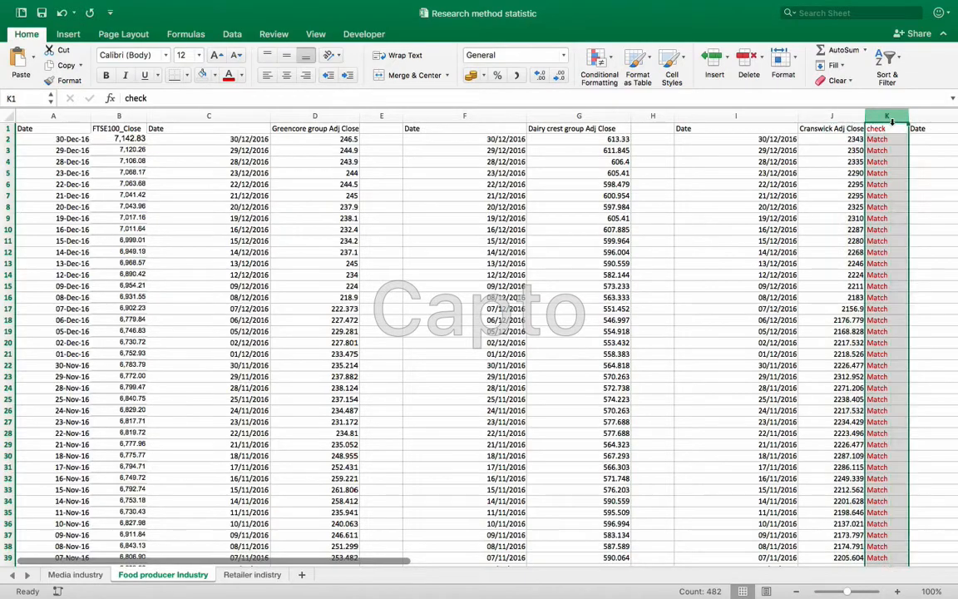
{"action": "key", "text": "Delete"}
Clear the check columns N and Q beside the Tite & lyle and ABF adjusted closing prices.
{"action": "scroll", "coordinate": [877, 188], "scroll_direction": "right", "scroll_amount": 5}
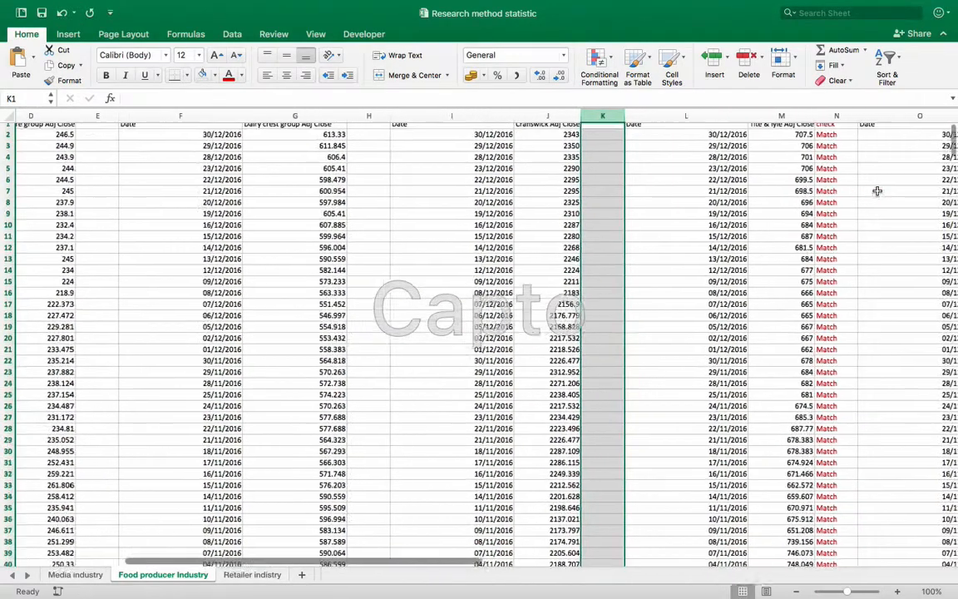
{"action": "left_click", "coordinate": [830, 116]}
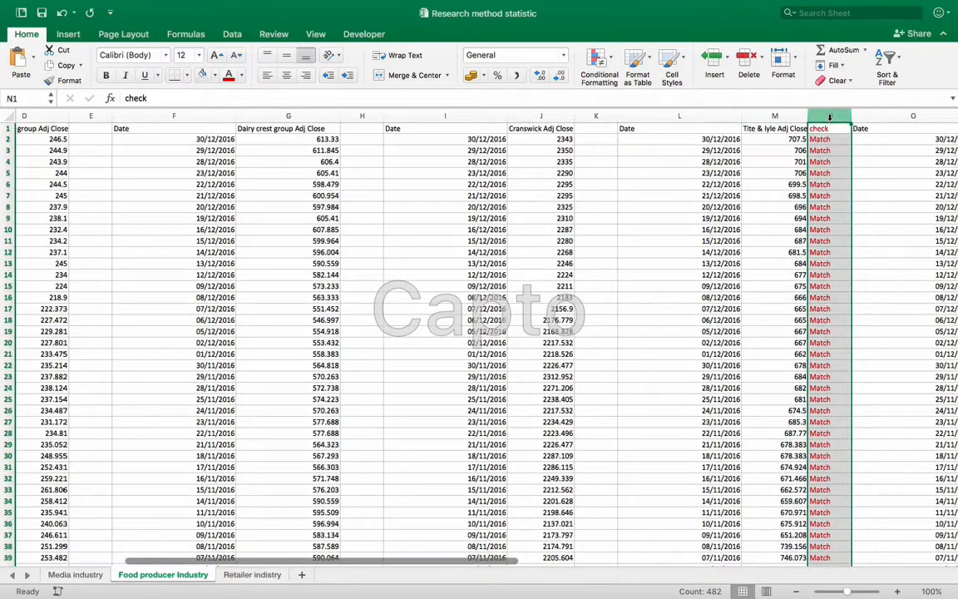
{"action": "key", "text": "Delete"}
{"action": "scroll", "coordinate": [830, 158], "scroll_direction": "right", "scroll_amount": 5}
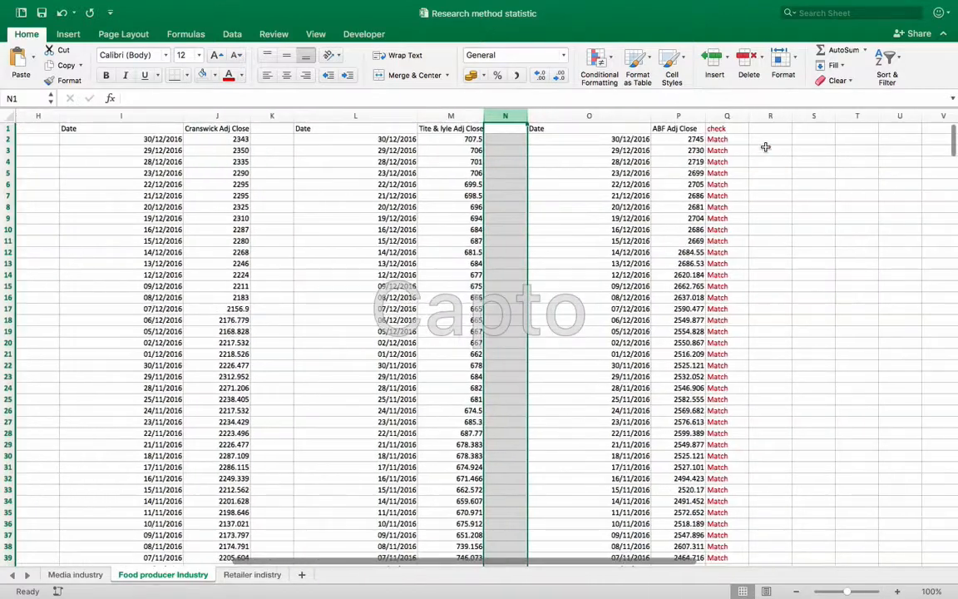
{"action": "left_click", "coordinate": [728, 116]}
{"action": "key", "text": "Delete"}
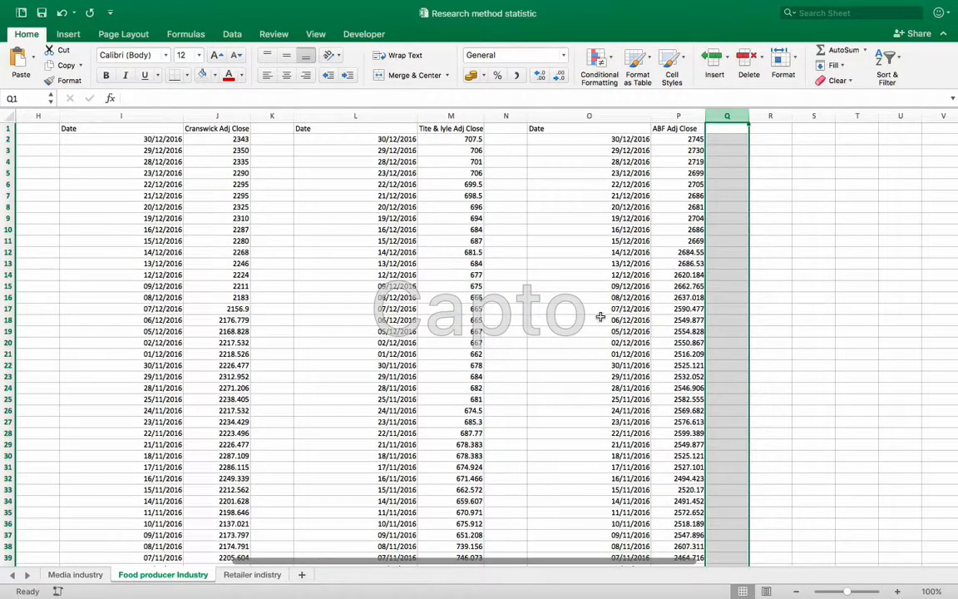
{"action": "scroll", "coordinate": [322, 259], "scroll_direction": "left", "scroll_amount": 10}
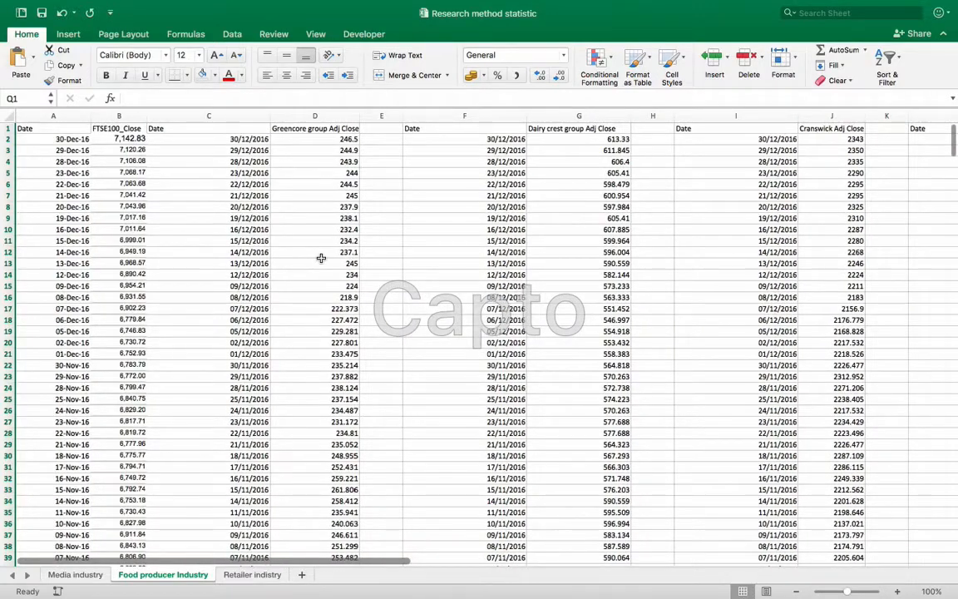
{"action": "left_click", "coordinate": [385, 130]}
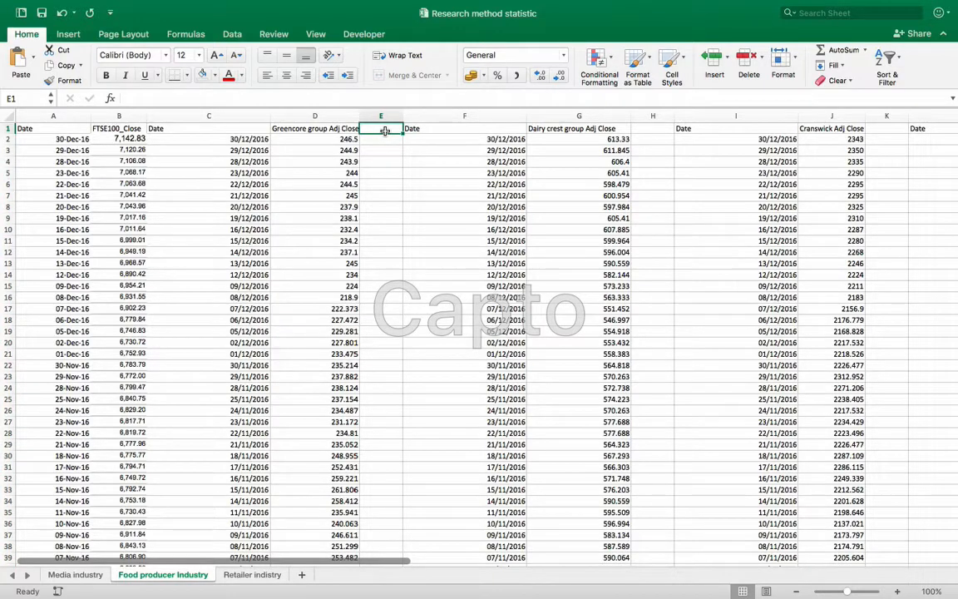
{"action": "scroll", "coordinate": [881, 194], "scroll_direction": "right", "scroll_amount": 2}
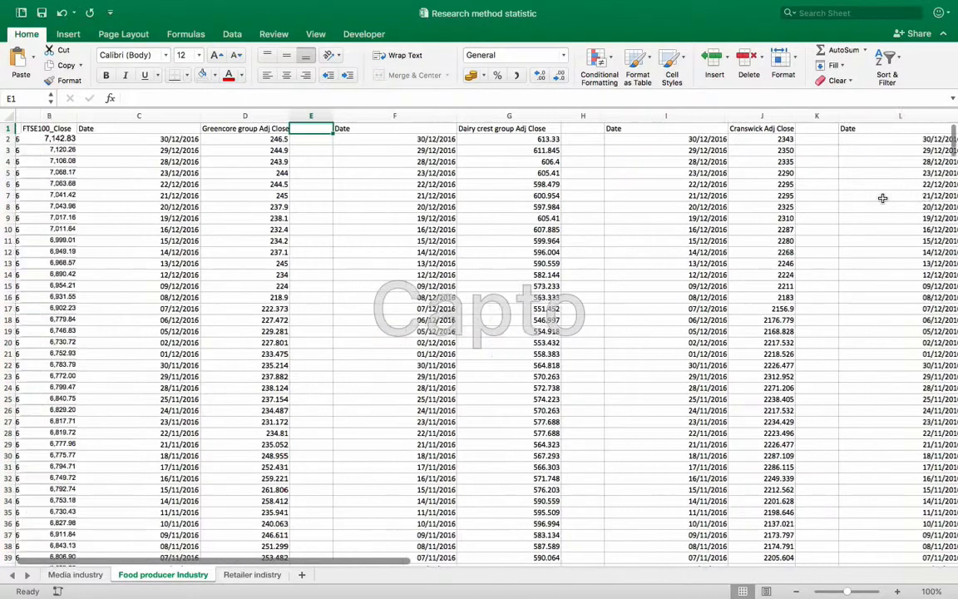
{"action": "scroll", "coordinate": [883, 198], "scroll_direction": "left", "scroll_amount": 2}
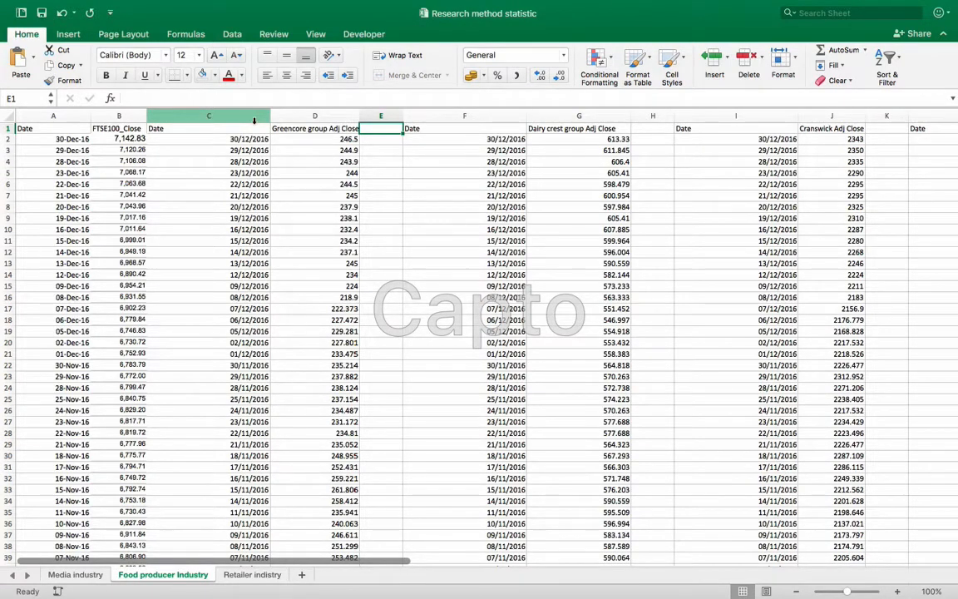
{"action": "key", "text": "ctrl+Up"}
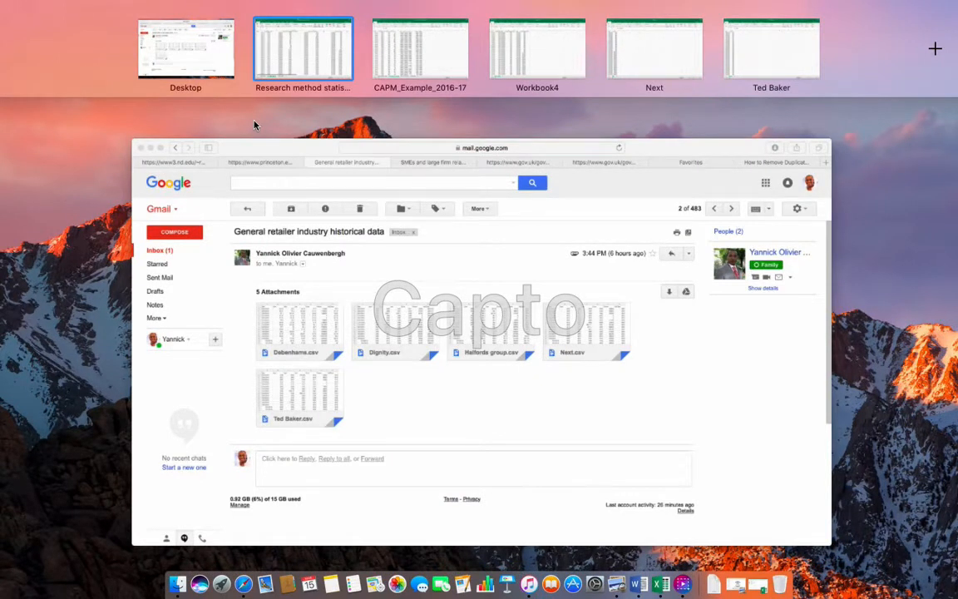
{"action": "left_click", "coordinate": [561, 203]}
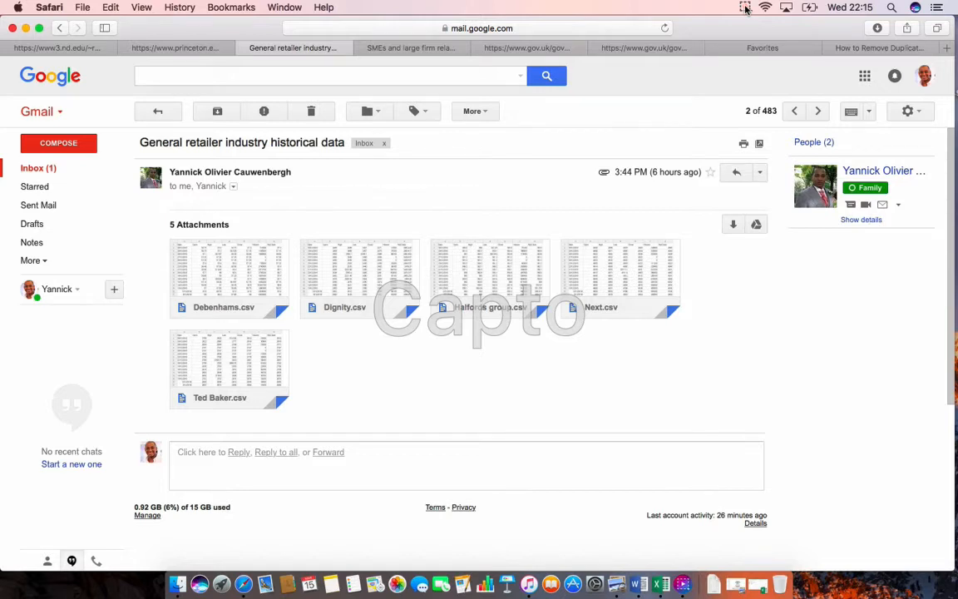
{"action": "left_click", "coordinate": [746, 8]}
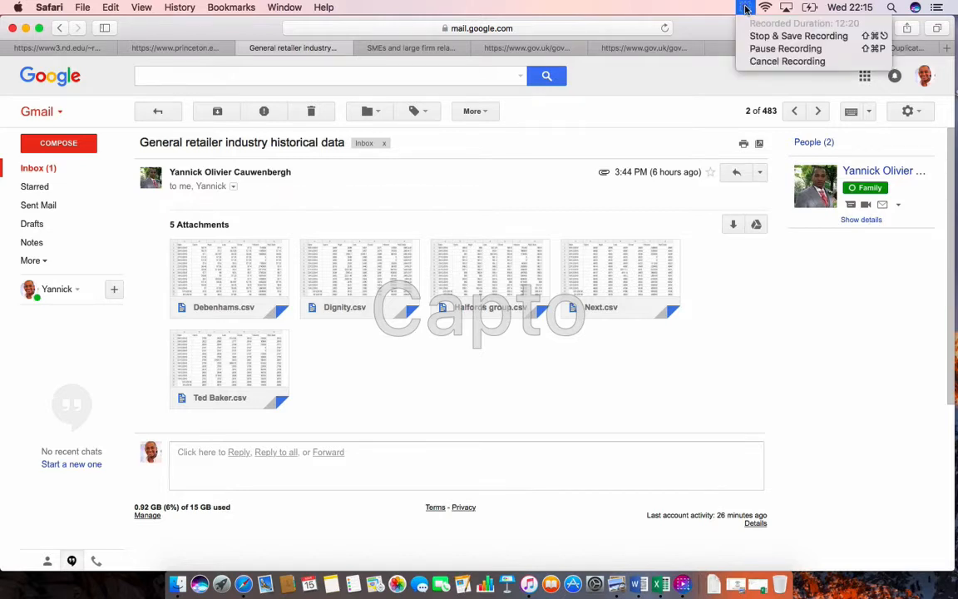